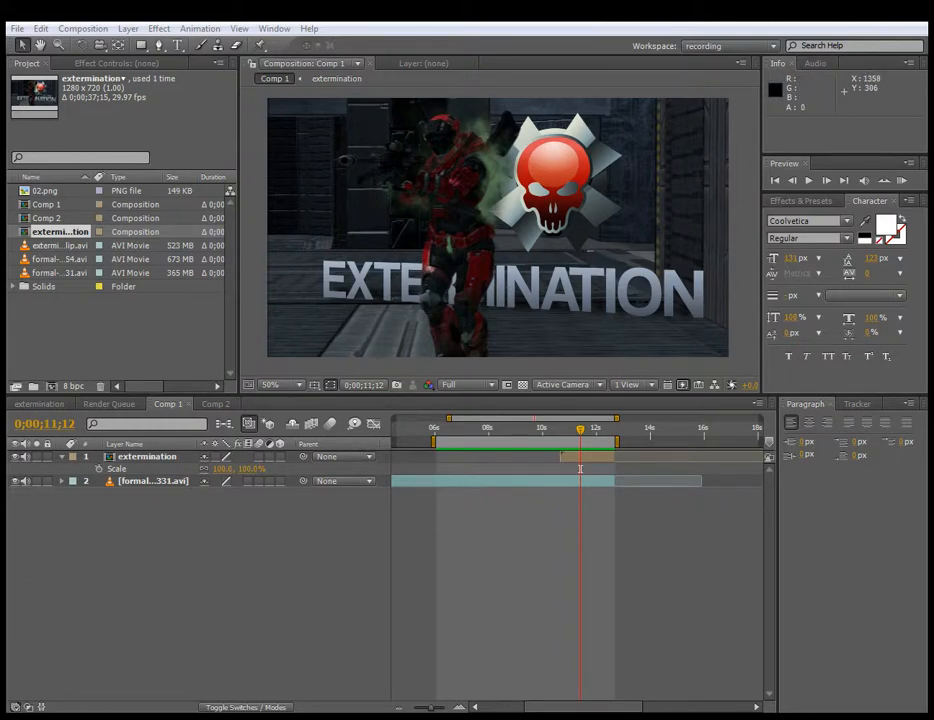
Step: In Comp 2, add a new text layer reading EXTERMINATION
{"action": "left_click", "coordinate": [901, 182]}
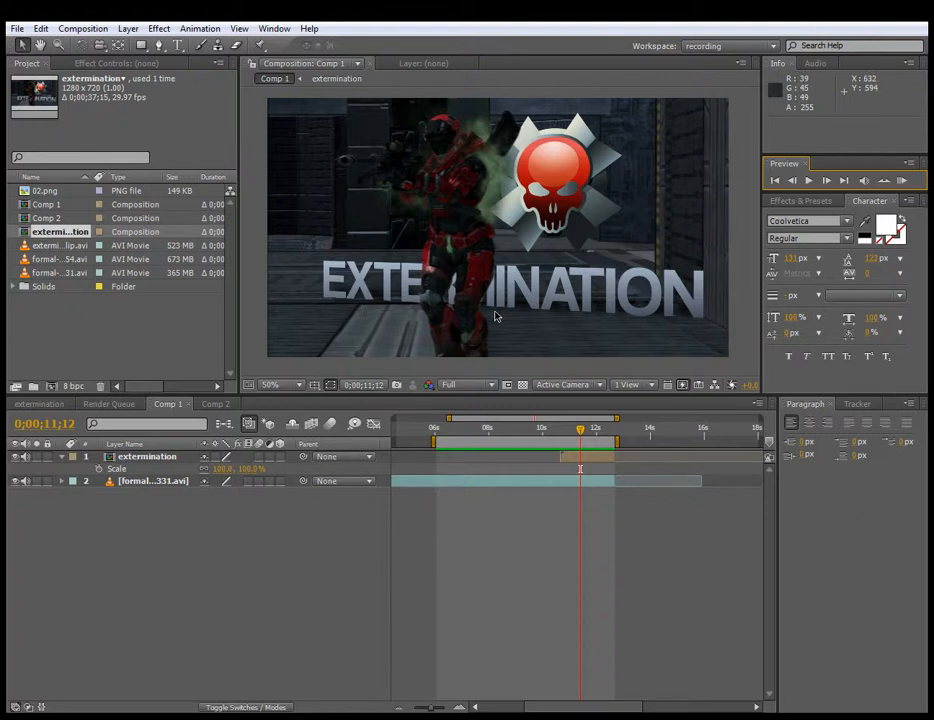
{"action": "left_click", "coordinate": [210, 404]}
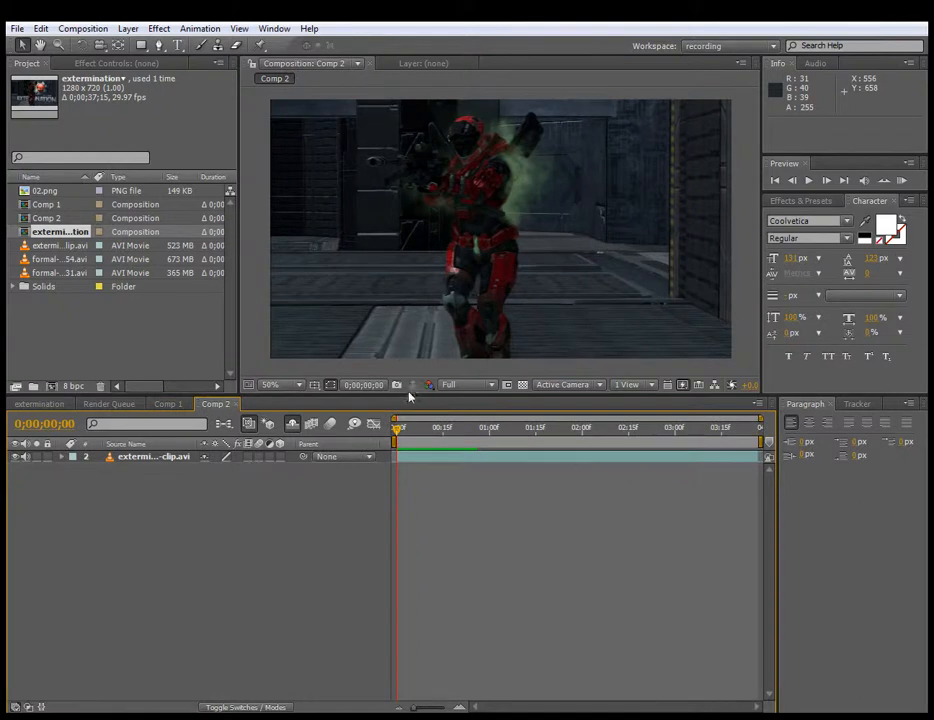
{"action": "left_click_drag", "start_coordinate": [396, 437], "coordinate": [306, 521]}
{"action": "right_click", "coordinate": [138, 514]}
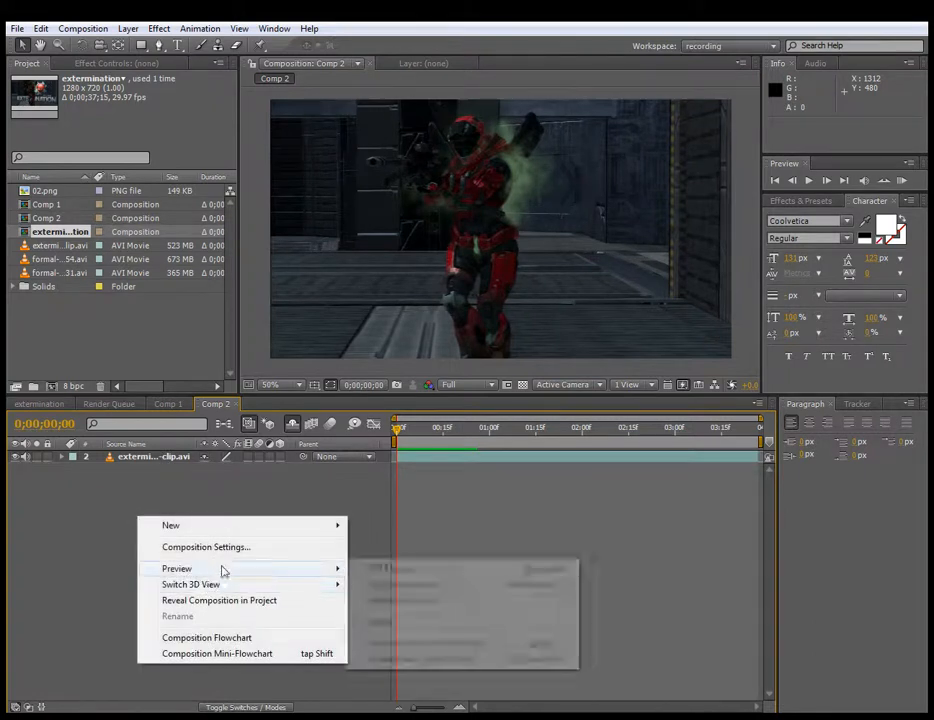
{"action": "mouse_move", "coordinate": [314, 529]}
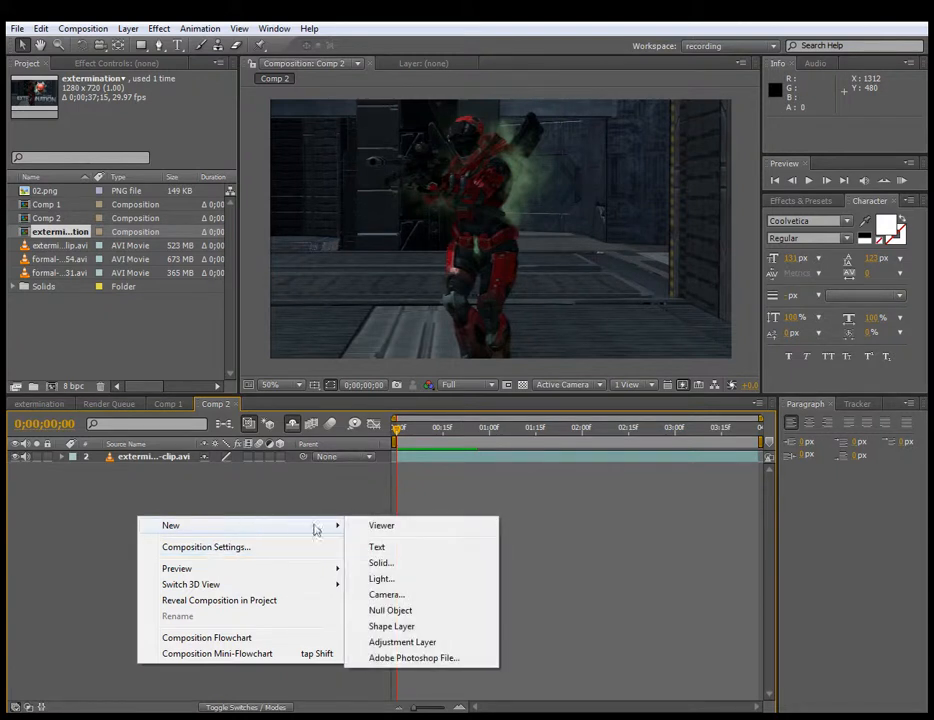
{"action": "left_click", "coordinate": [414, 549]}
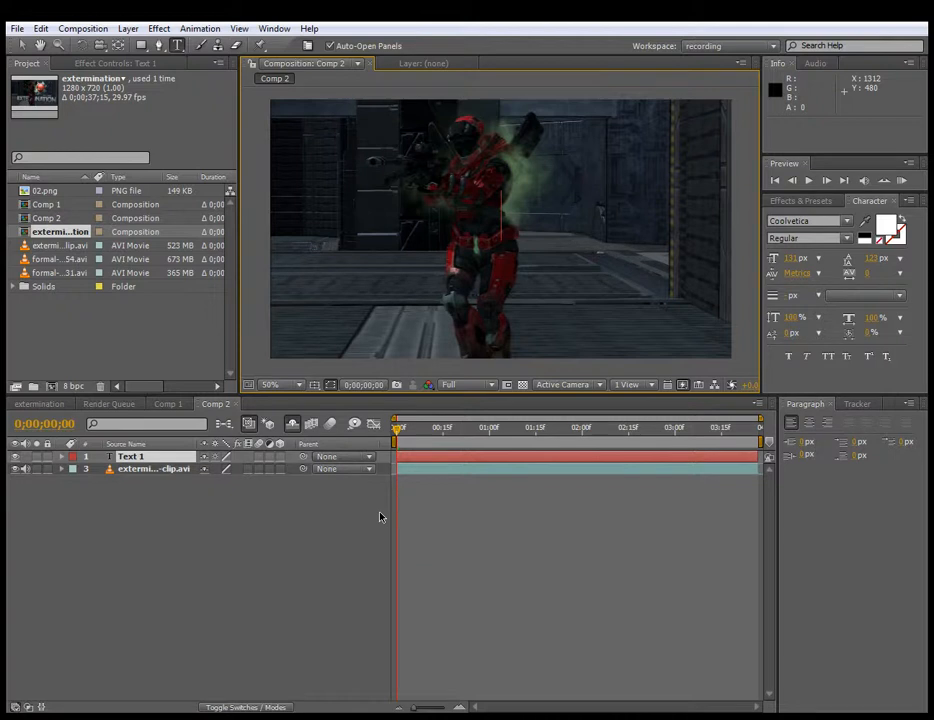
{"action": "type", "text": "EXTERMINAT"}
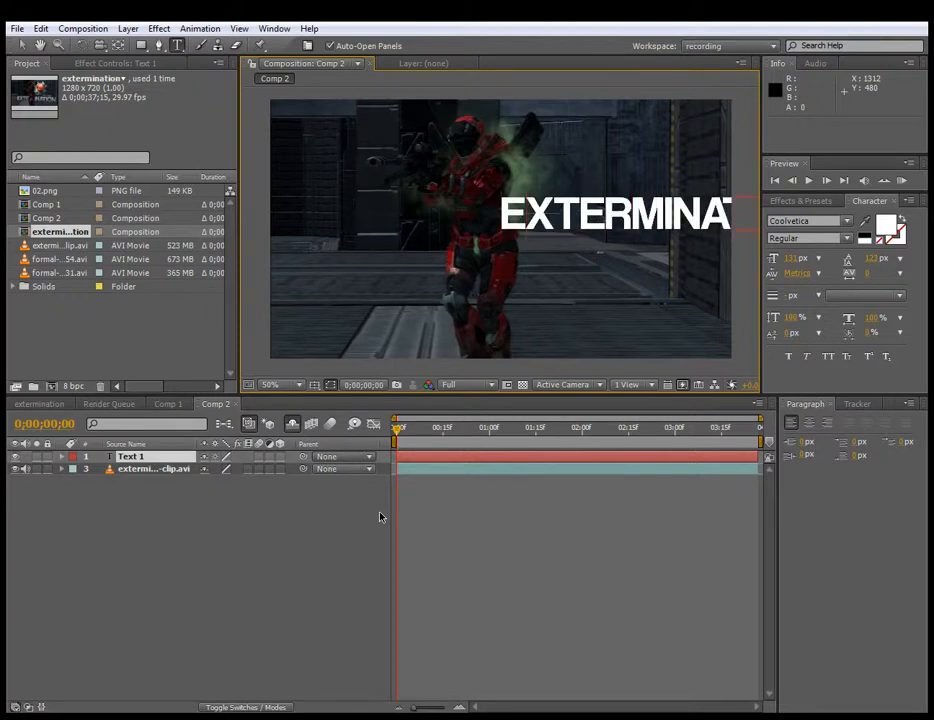
Step: Move the EXTERMINATION text down across the character's legs, to about position 310, 598
{"action": "left_click", "coordinate": [22, 45]}
{"action": "left_click_drag", "start_coordinate": [556, 213], "coordinate": [470, 289]}
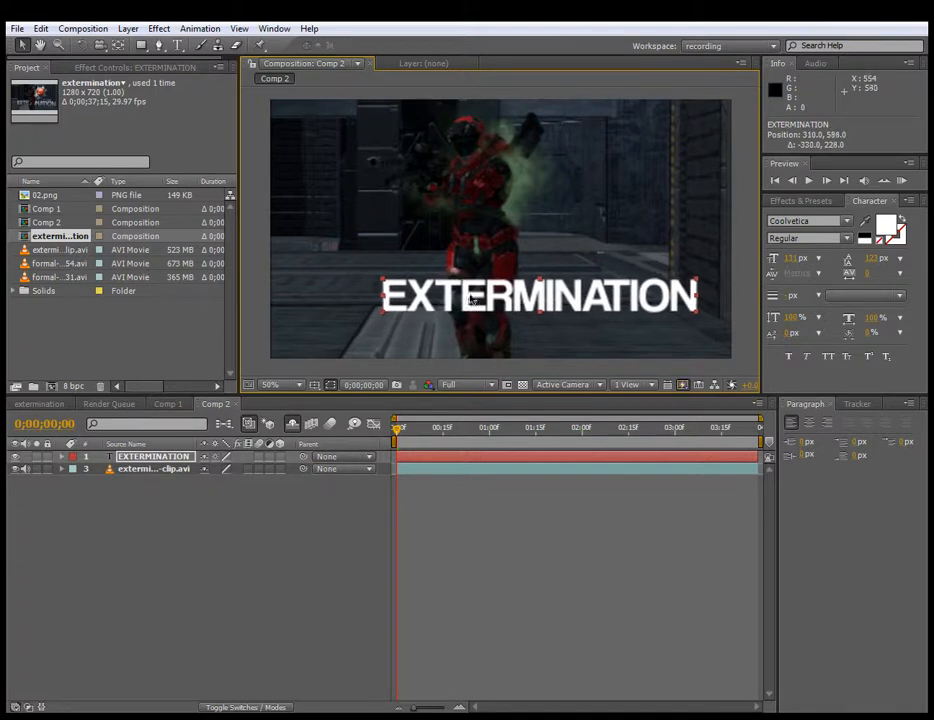
{"action": "left_click", "coordinate": [539, 602]}
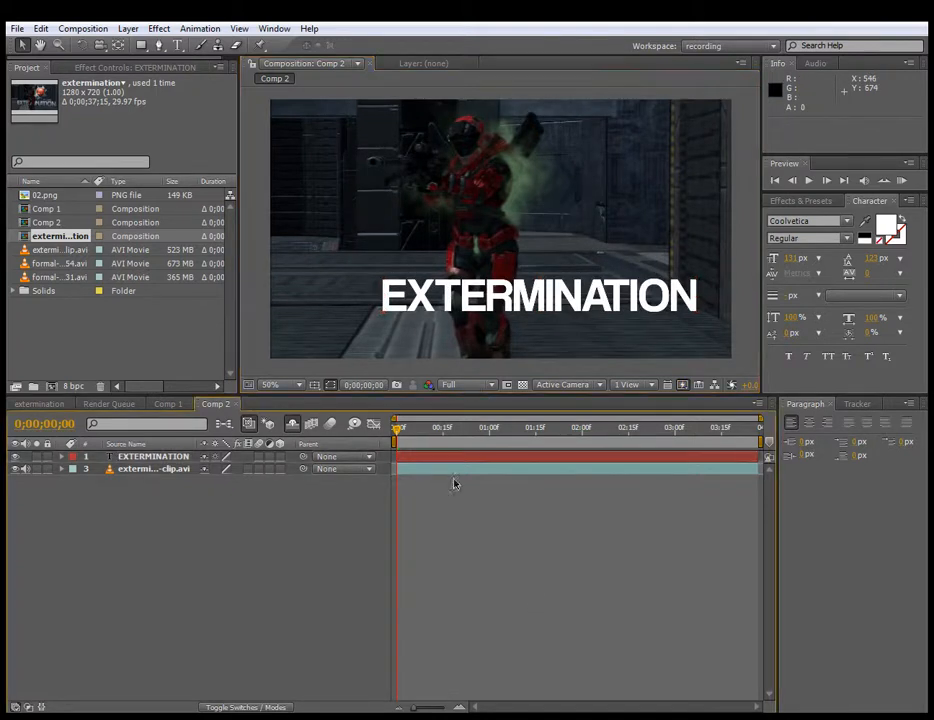
Step: Add 02.png to the composition as the top layer above the EXTERMINATION text
{"action": "left_click", "coordinate": [84, 319]}
{"action": "left_click", "coordinate": [44, 196]}
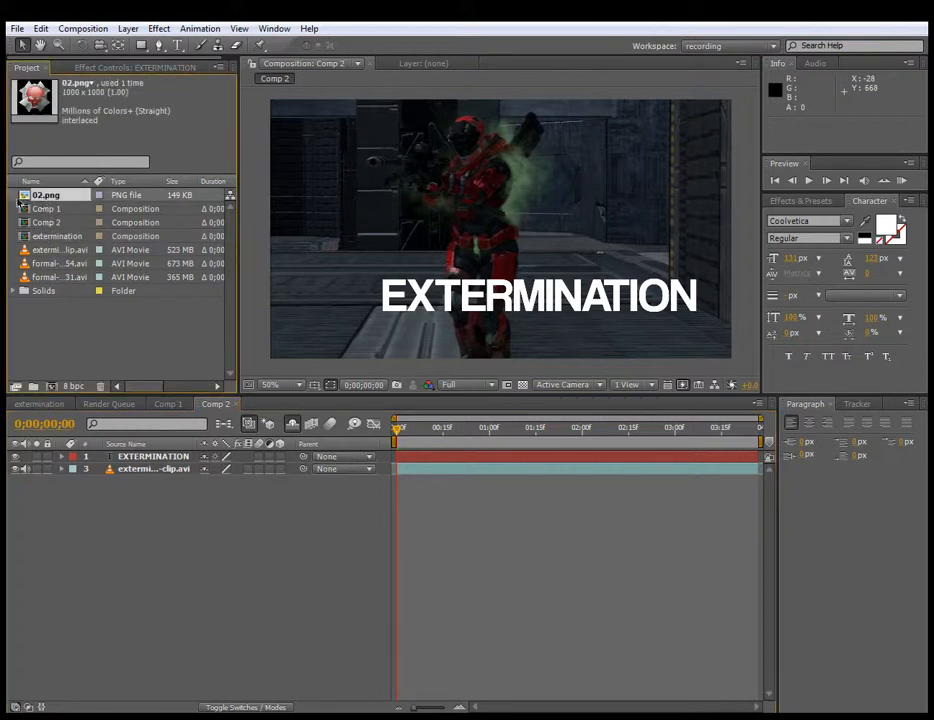
{"action": "left_click_drag", "start_coordinate": [24, 197], "coordinate": [175, 460]}
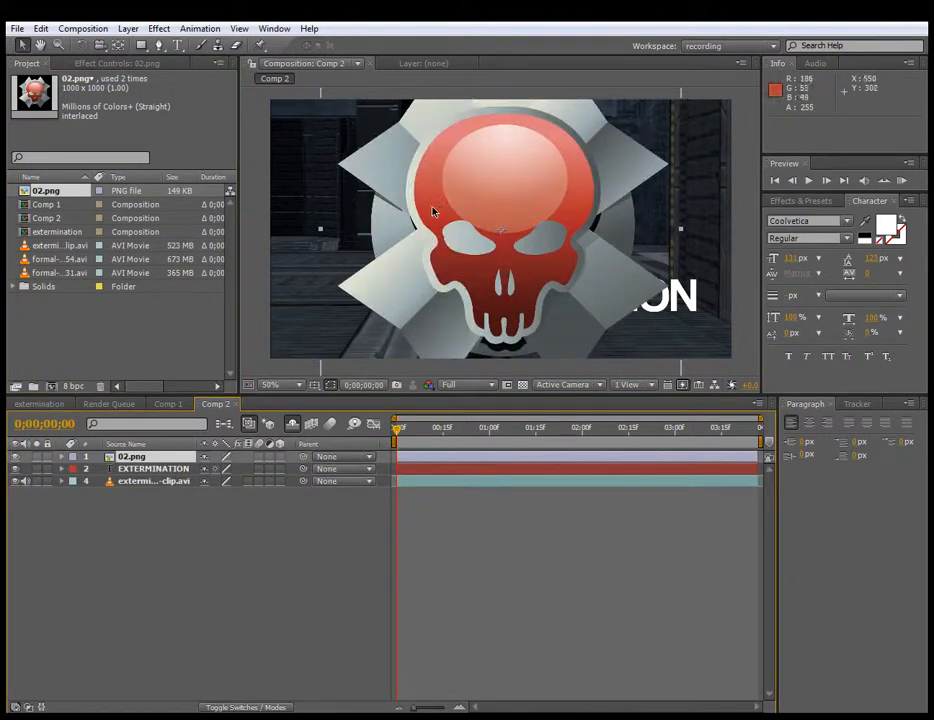
Step: Scale the 02.png skull logo to 41% and place it above the text at about position 842, 290
{"action": "key", "text": "s"}
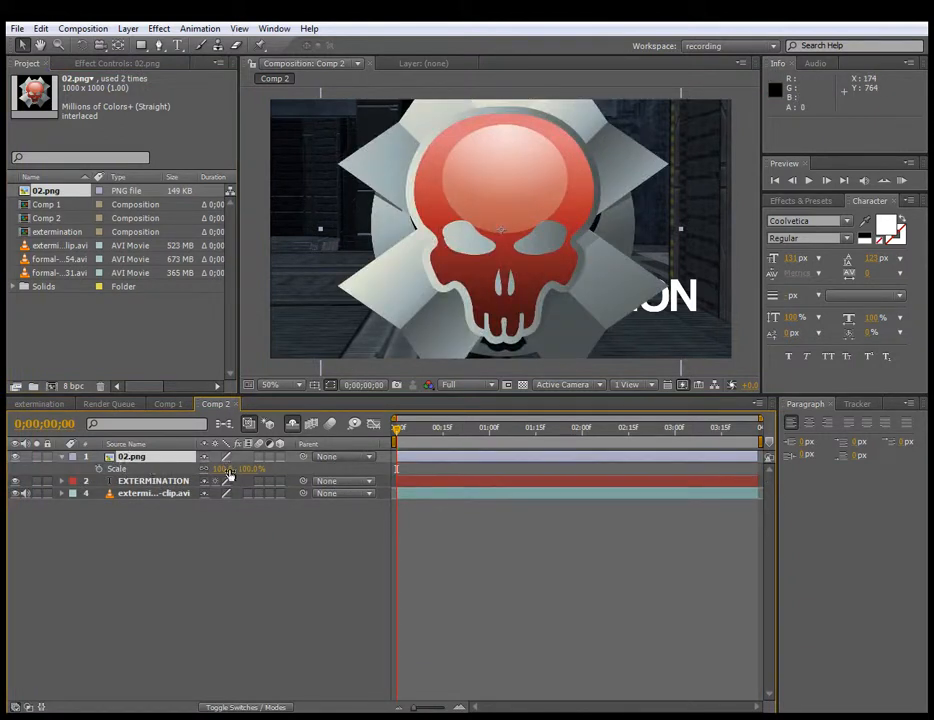
{"action": "left_click_drag", "start_coordinate": [225, 468], "coordinate": [190, 474]}
{"action": "left_click_drag", "start_coordinate": [523, 230], "coordinate": [599, 197]}
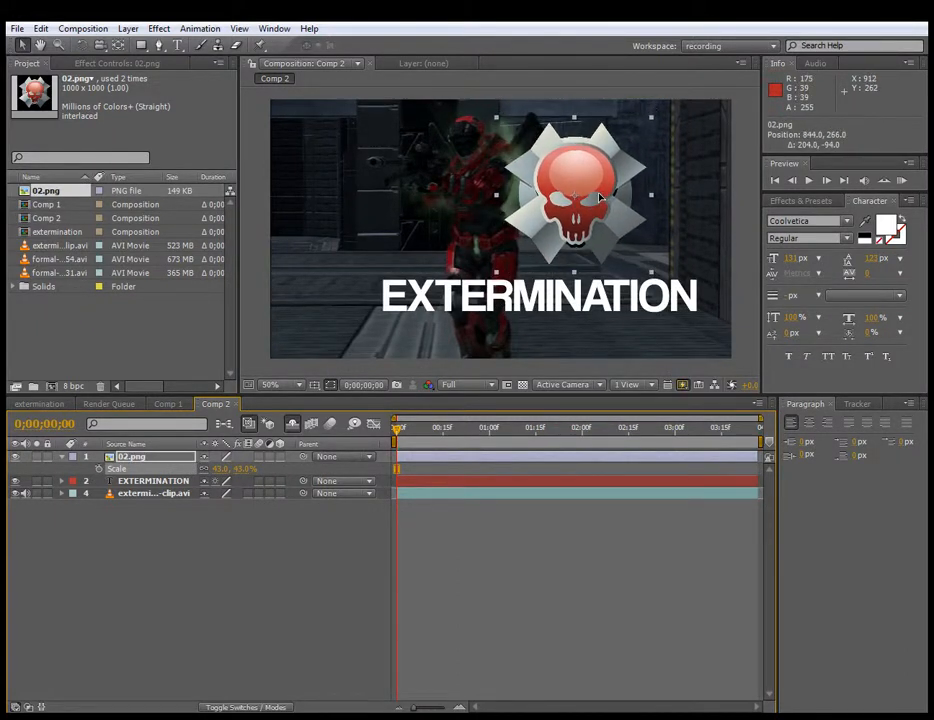
{"action": "left_click_drag", "start_coordinate": [222, 474], "coordinate": [228, 468]}
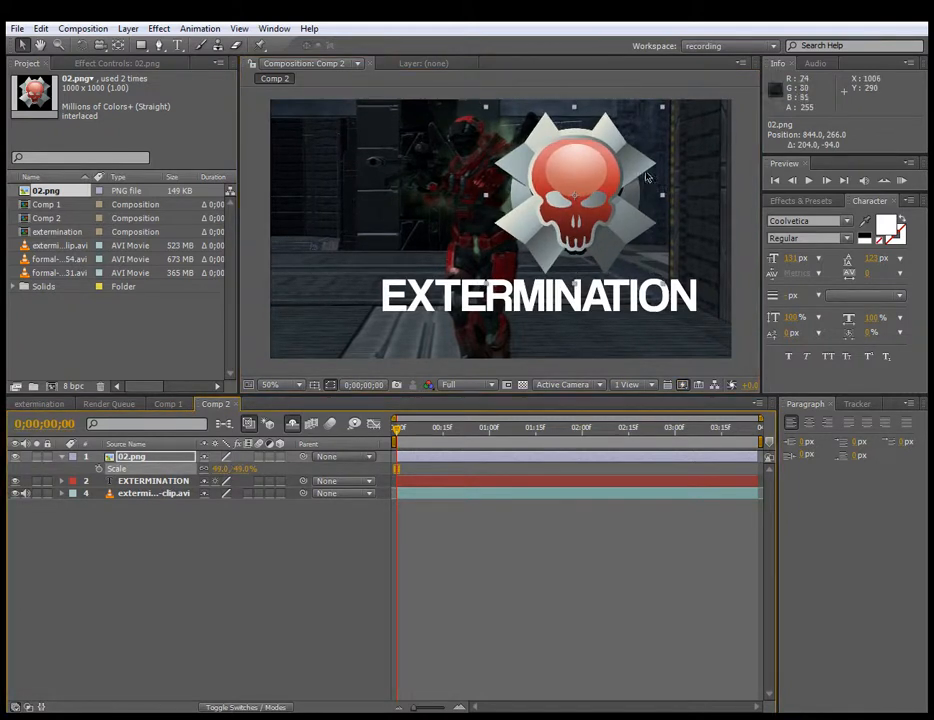
{"action": "left_click_drag", "start_coordinate": [627, 200], "coordinate": [628, 200]}
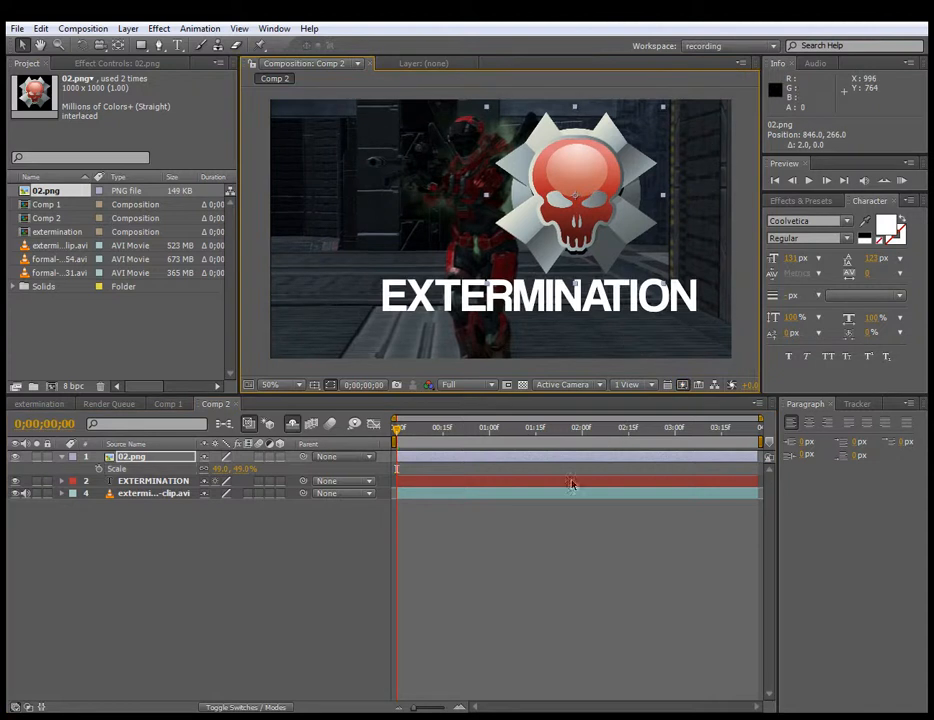
{"action": "left_click", "coordinate": [588, 536]}
{"action": "left_click_drag", "start_coordinate": [596, 197], "coordinate": [612, 197]}
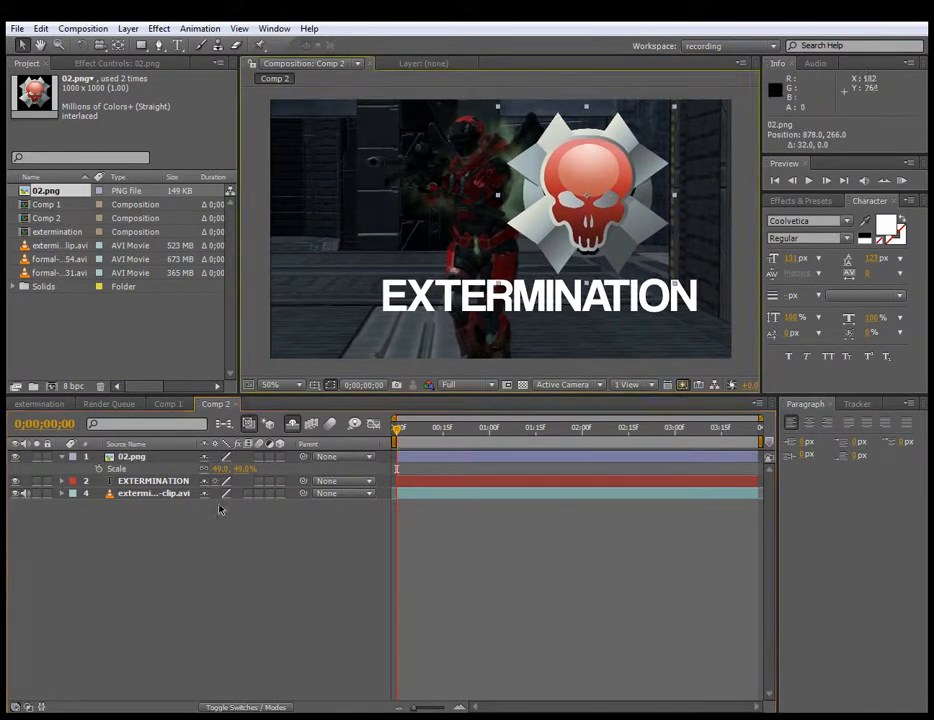
{"action": "left_click_drag", "start_coordinate": [216, 470], "coordinate": [208, 470]}
{"action": "left_click_drag", "start_coordinate": [590, 209], "coordinate": [576, 222]}
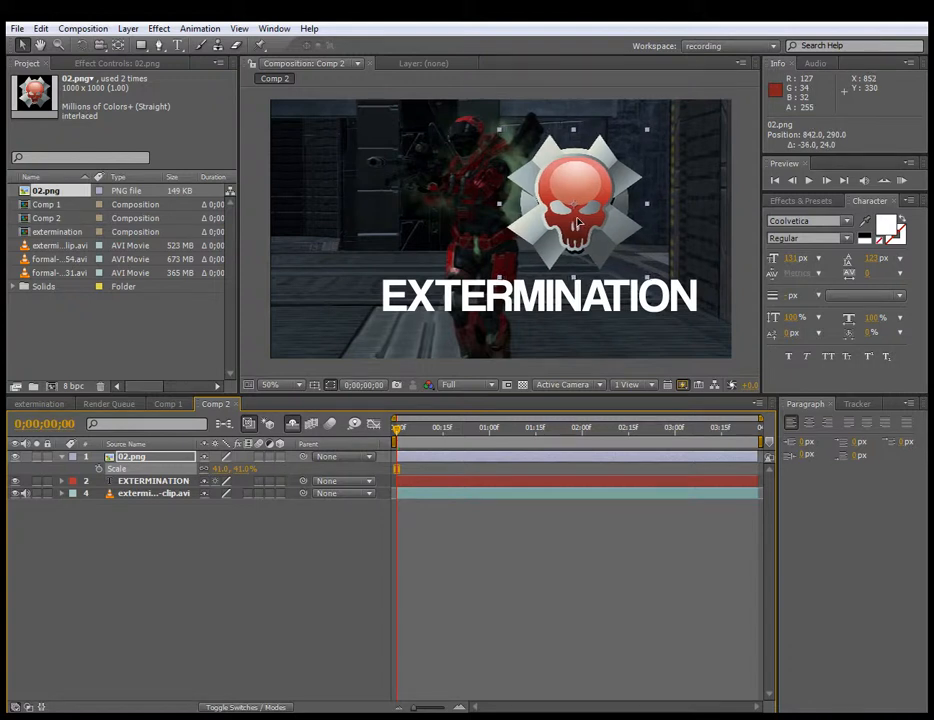
{"action": "left_click", "coordinate": [525, 627]}
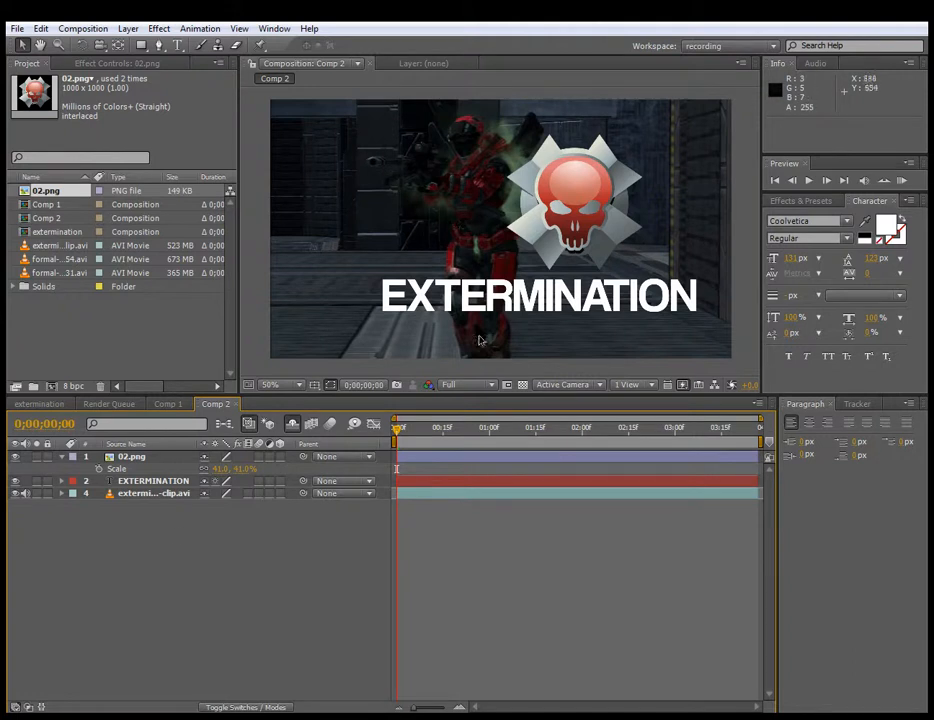
Step: Duplicate the extermination-clip.avi layer and move the copy above all other layers
{"action": "left_click", "coordinate": [150, 494]}
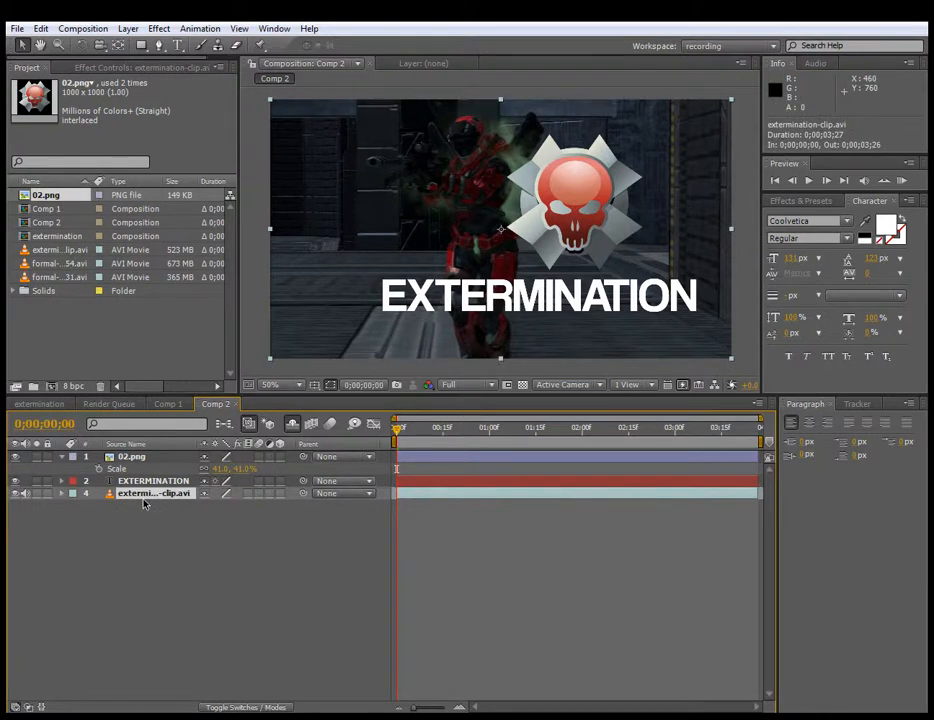
{"action": "key", "text": "ctrl+d"}
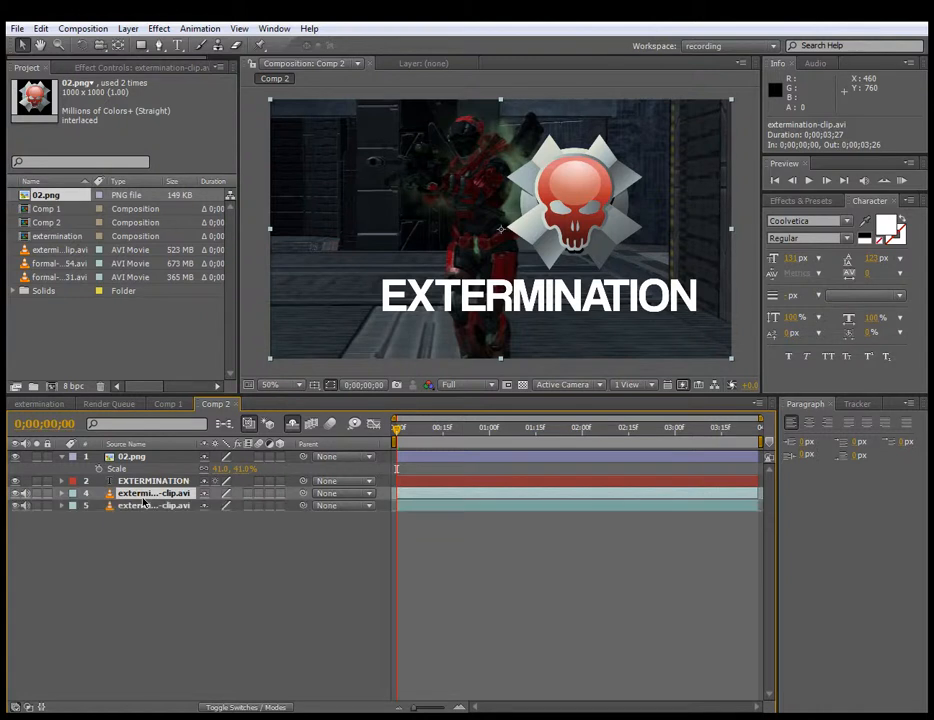
{"action": "left_click_drag", "start_coordinate": [155, 494], "coordinate": [158, 456]}
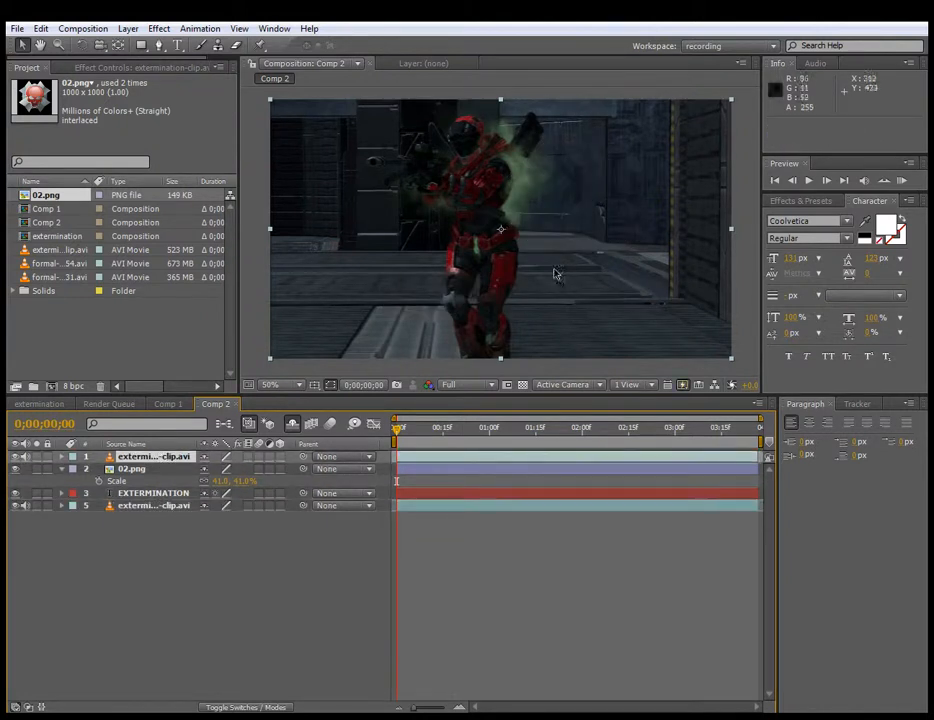
Step: Using the Pen tool, start a mask on the top clip layer with a curved path around the character's helmet
{"action": "scroll", "coordinate": [462, 135], "scroll_direction": "up", "scroll_amount": 1}
{"action": "key", "text": "space"}
{"action": "left_click_drag", "start_coordinate": [463, 130], "coordinate": [498, 258]}
{"action": "scroll", "coordinate": [470, 172], "scroll_direction": "up", "scroll_amount": 1}
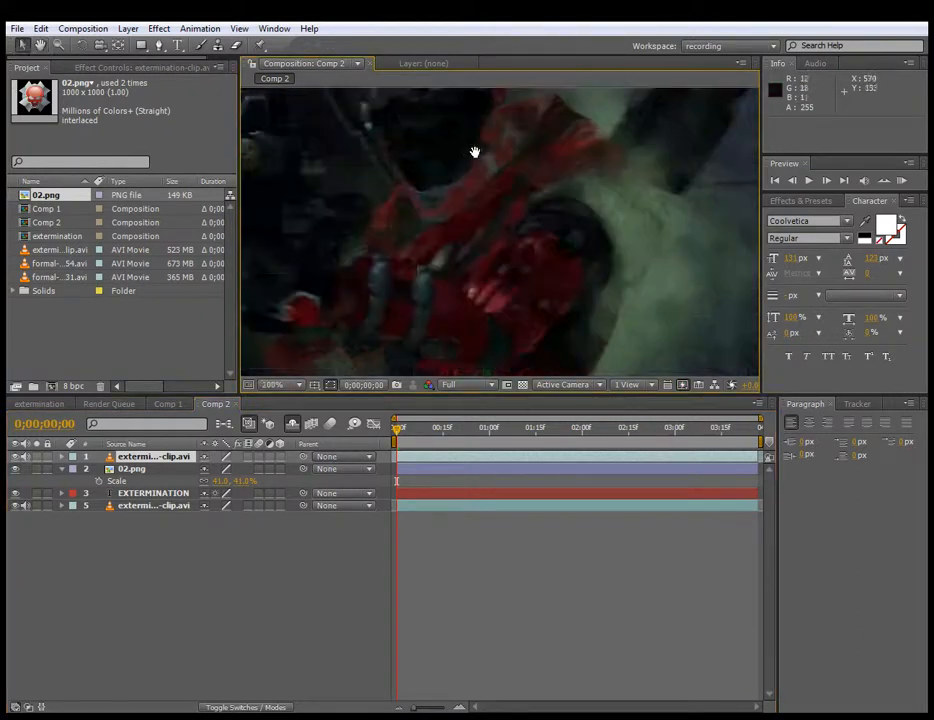
{"action": "left_click_drag", "start_coordinate": [475, 152], "coordinate": [504, 269]}
{"action": "scroll", "coordinate": [490, 175], "scroll_direction": "down", "scroll_amount": 2}
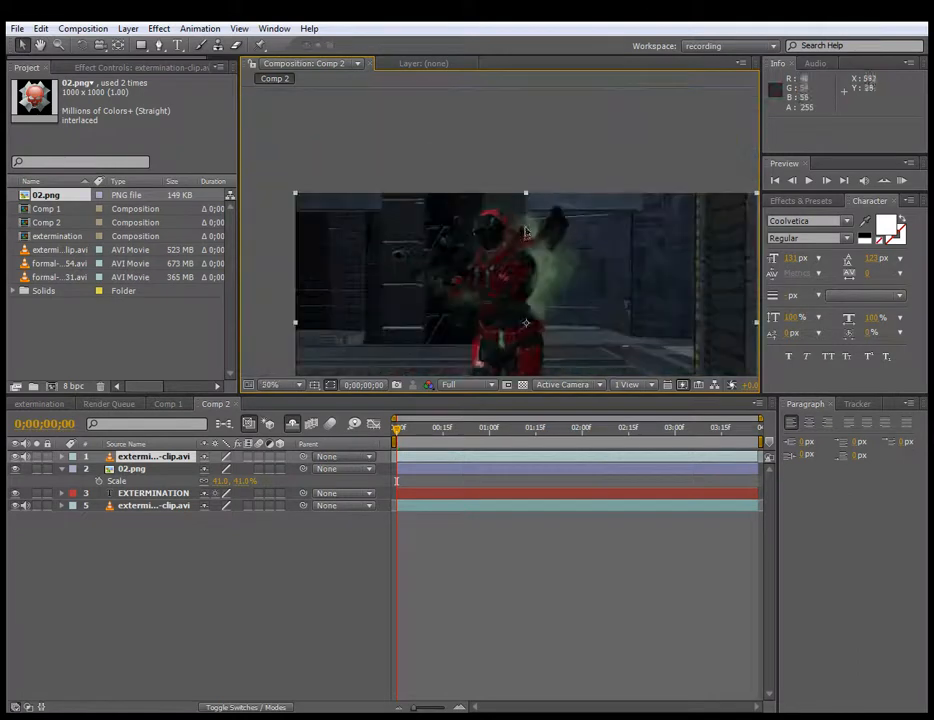
{"action": "scroll", "coordinate": [532, 244], "scroll_direction": "up", "scroll_amount": 2}
{"action": "scroll", "coordinate": [502, 228], "scroll_direction": "down", "scroll_amount": 2}
{"action": "left_click_drag", "start_coordinate": [536, 244], "coordinate": [510, 224]}
{"action": "scroll", "coordinate": [480, 192], "scroll_direction": "up", "scroll_amount": 1}
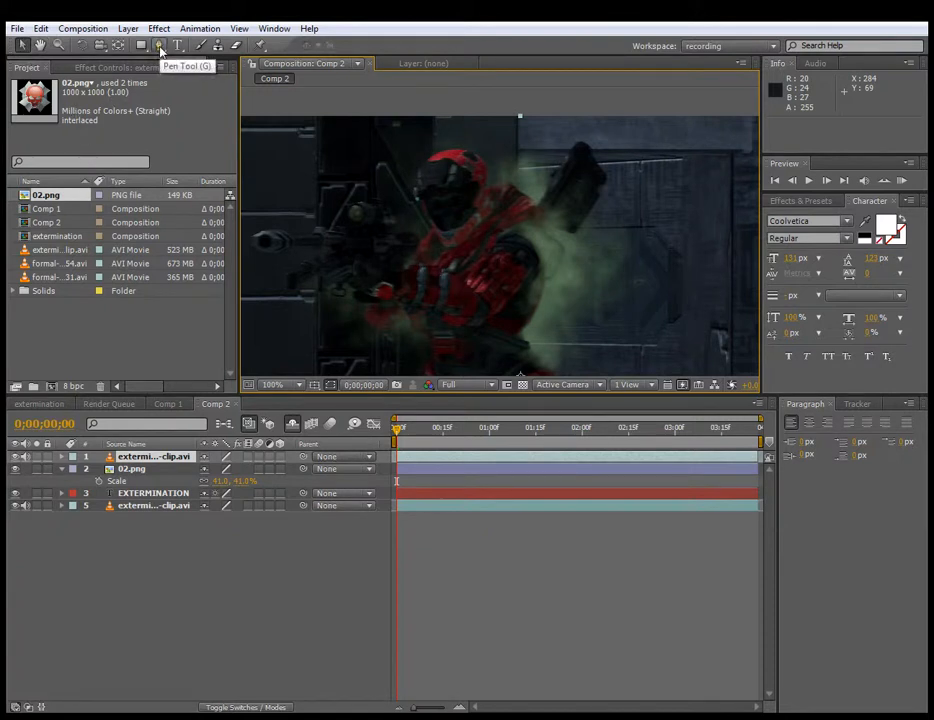
{"action": "left_click", "coordinate": [157, 46]}
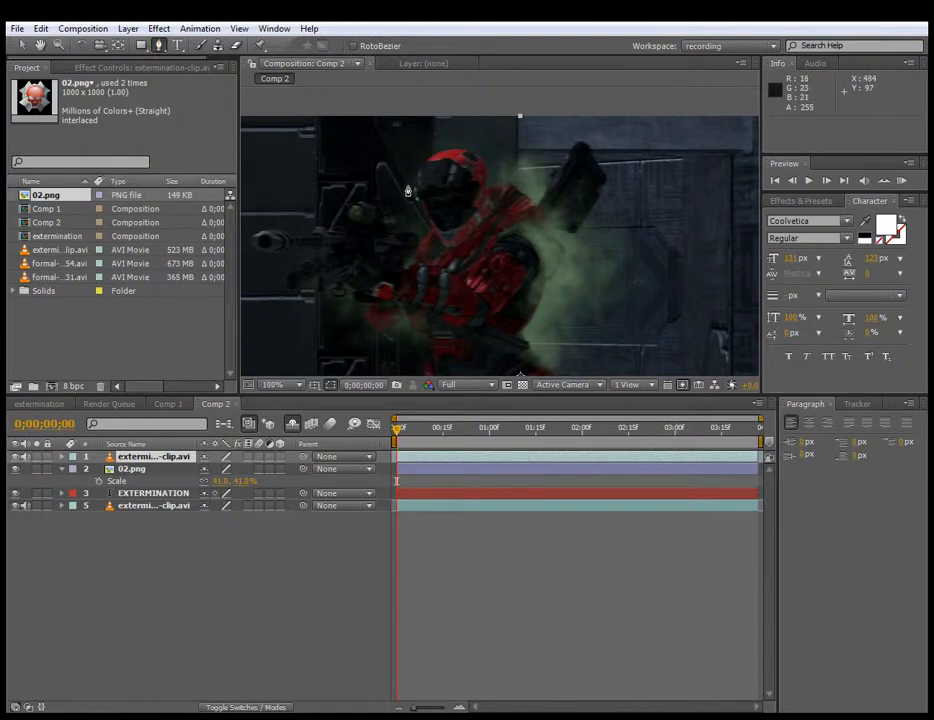
{"action": "left_click", "coordinate": [413, 179]}
{"action": "left_click_drag", "start_coordinate": [458, 148], "coordinate": [492, 152]}
{"action": "left_click", "coordinate": [489, 178]}
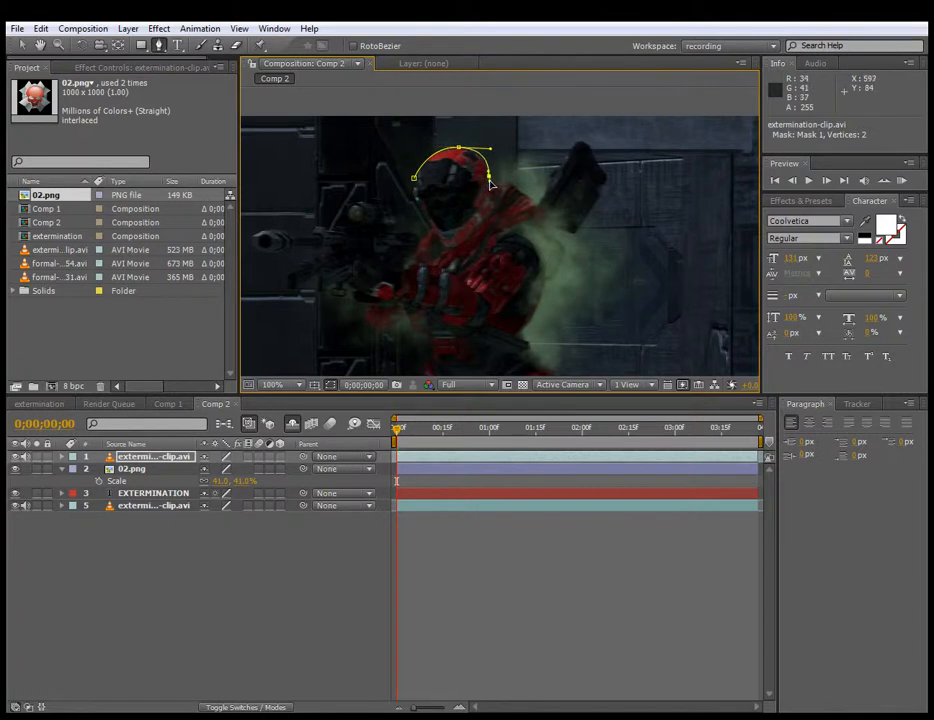
Step: Continue the mask over the shoulder, around the weapon on the back and down the arm, and close it at the helmet
{"action": "left_click", "coordinate": [503, 184]}
{"action": "left_click", "coordinate": [514, 184]}
{"action": "left_click", "coordinate": [536, 205]}
{"action": "left_click", "coordinate": [571, 149]}
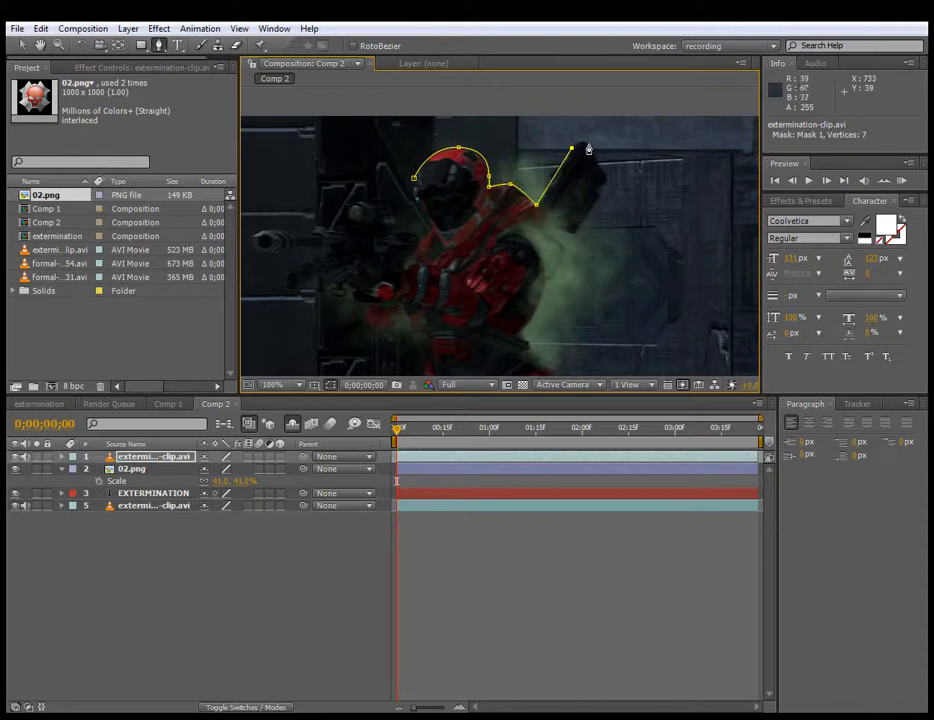
{"action": "left_click", "coordinate": [594, 149]}
{"action": "left_click", "coordinate": [575, 232]}
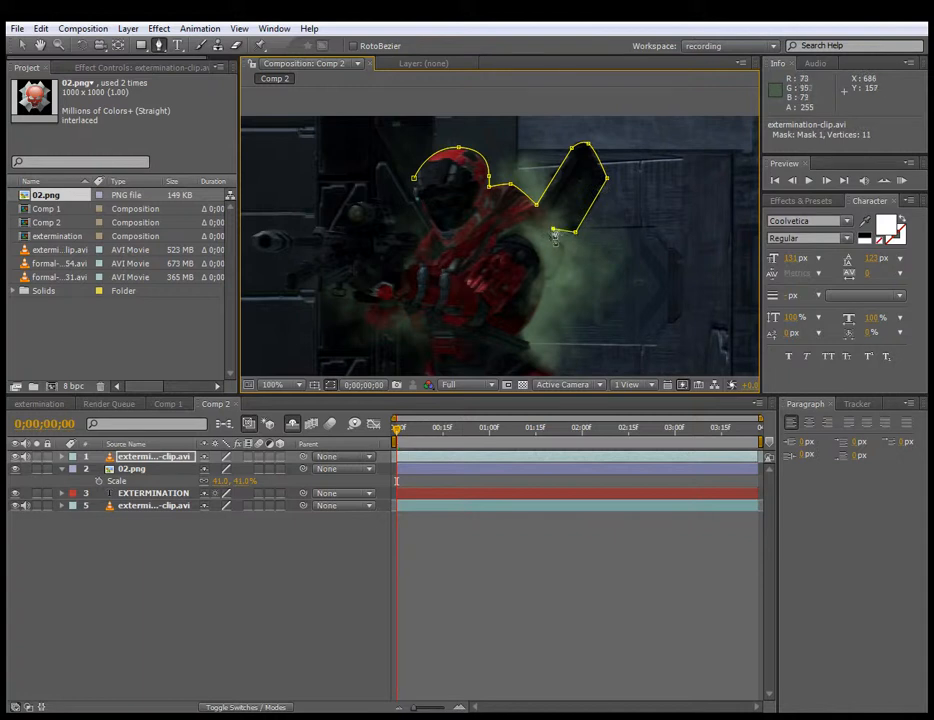
{"action": "left_click", "coordinate": [541, 301]}
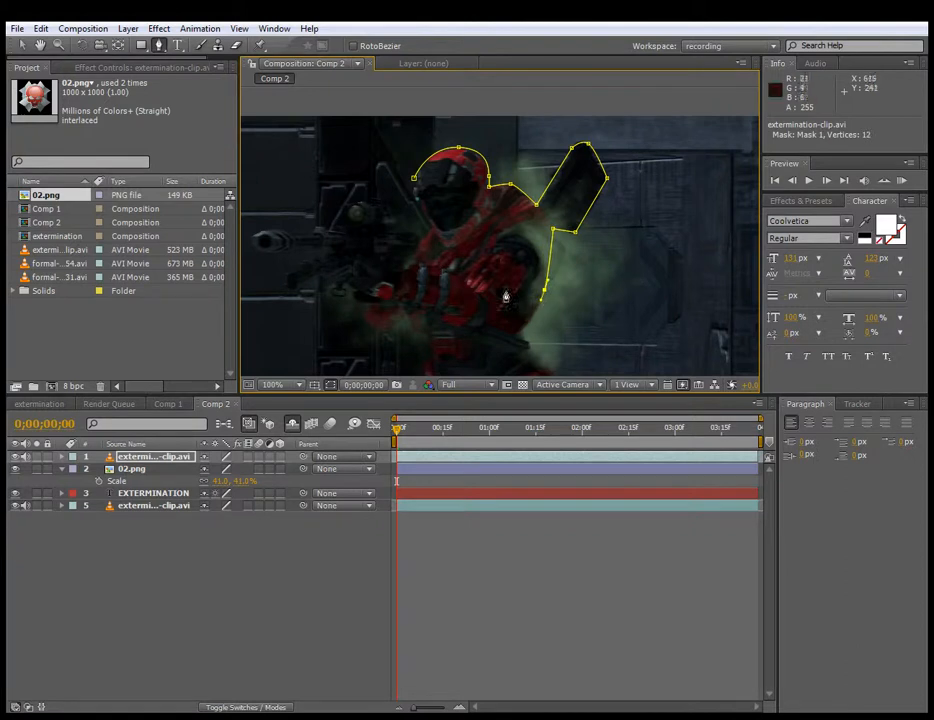
{"action": "left_click_drag", "start_coordinate": [413, 180], "coordinate": [450, 122]}
Step: Deselect the masked layer and temporarily hide the bottom clip layer to check the cutout, restoring its visibility
{"action": "left_click", "coordinate": [21, 46]}
{"action": "left_click", "coordinate": [121, 540]}
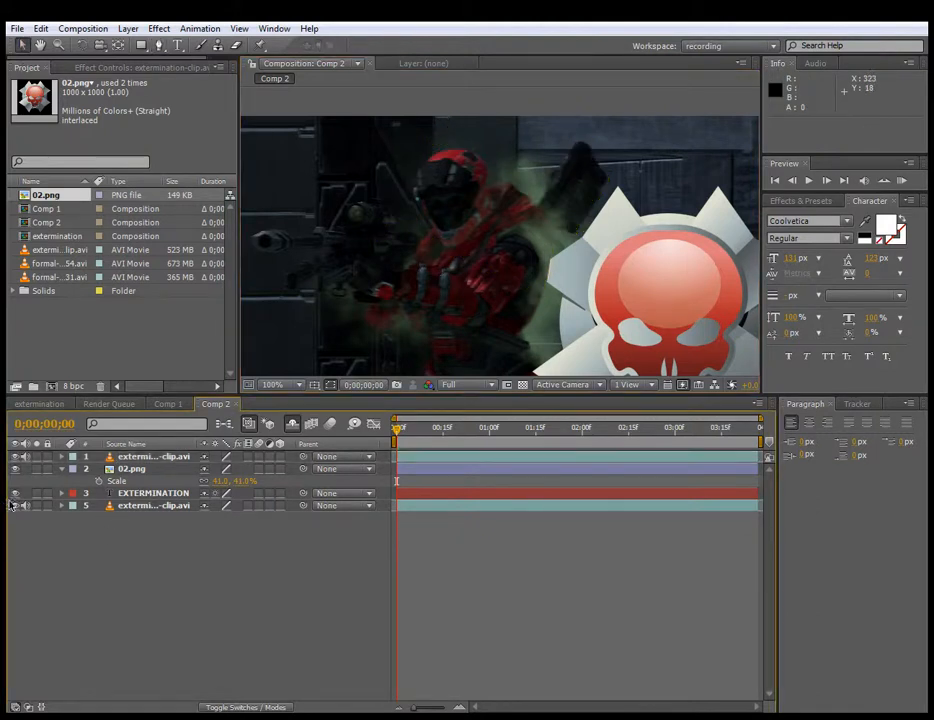
{"action": "left_click", "coordinate": [14, 506]}
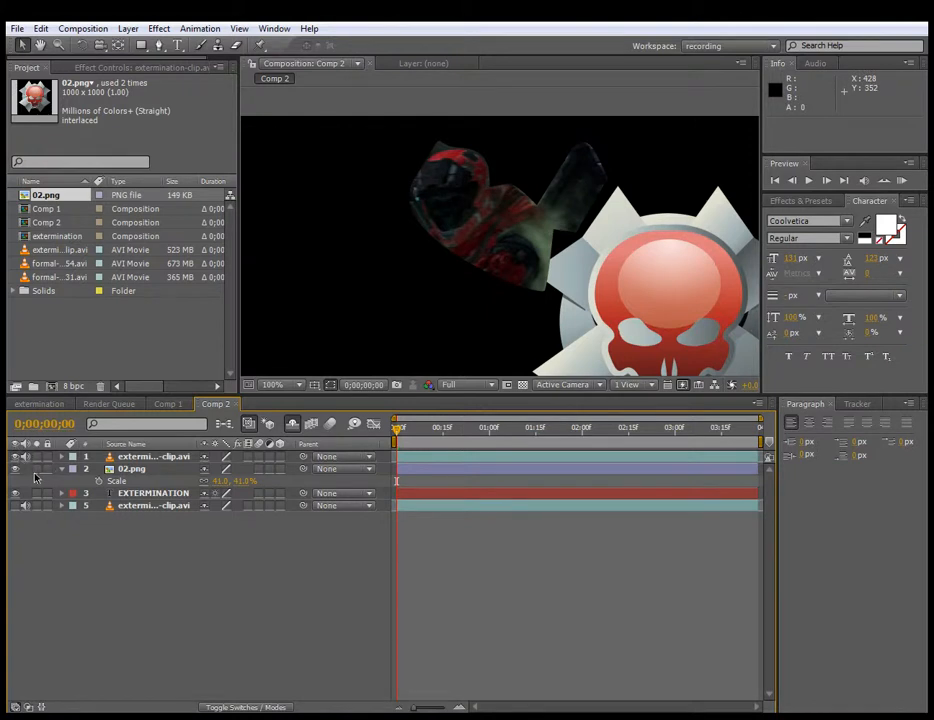
{"action": "left_click", "coordinate": [15, 505]}
Step: Try placing the skull logo partly behind the masked character at about position 822, 268, and check the overlap
{"action": "left_click", "coordinate": [647, 312]}
{"action": "left_click_drag", "start_coordinate": [647, 312], "coordinate": [671, 296]}
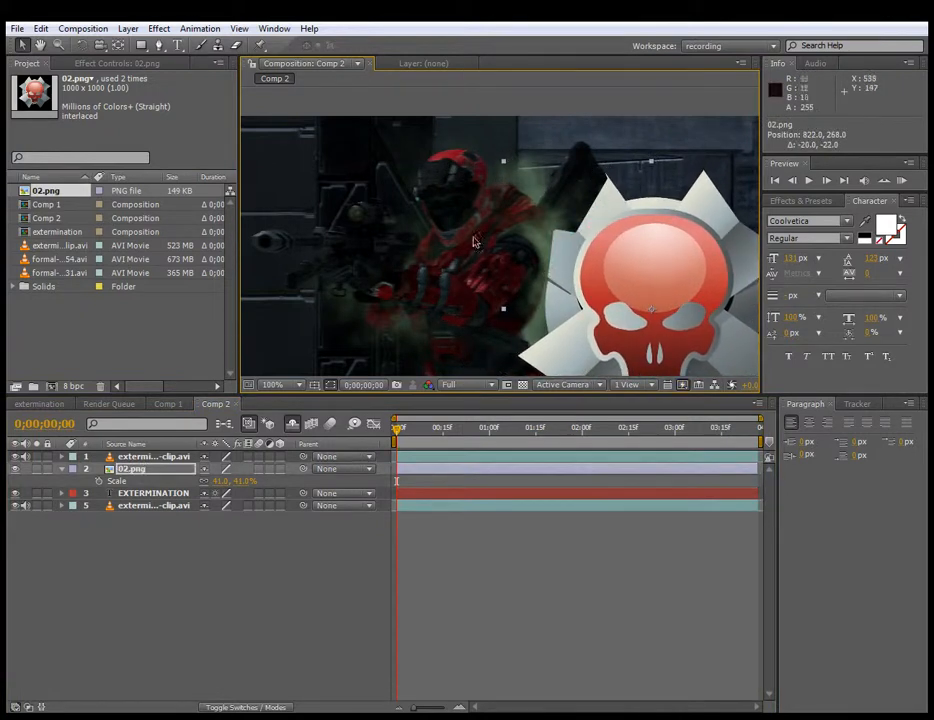
{"action": "key", "text": "comma"}
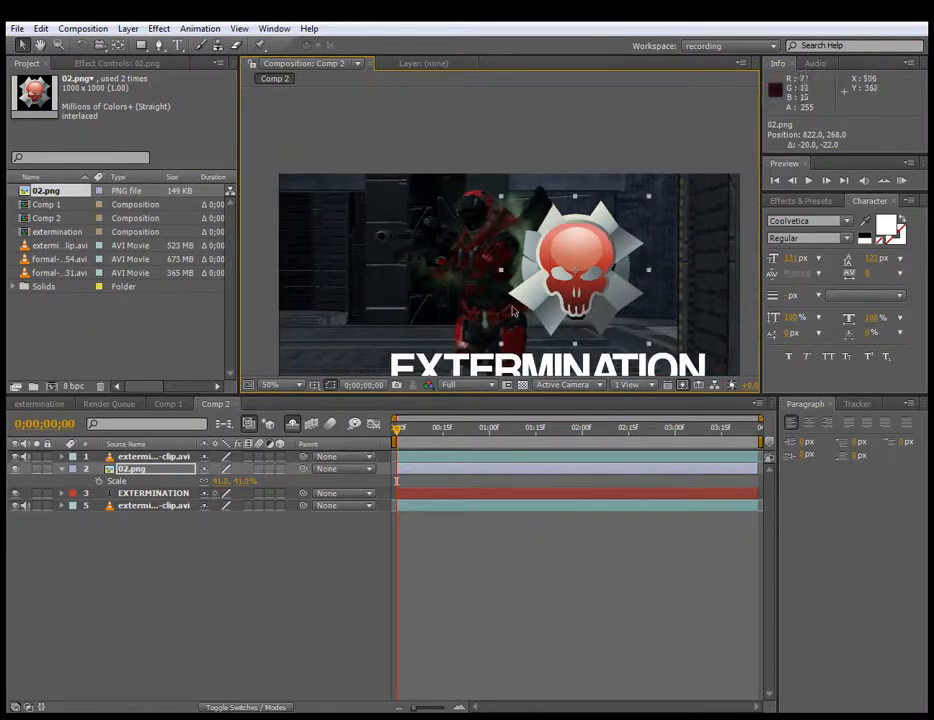
{"action": "scroll", "coordinate": [590, 268], "scroll_direction": "down", "scroll_amount": 2}
{"action": "left_click_drag", "start_coordinate": [591, 268], "coordinate": [574, 241]}
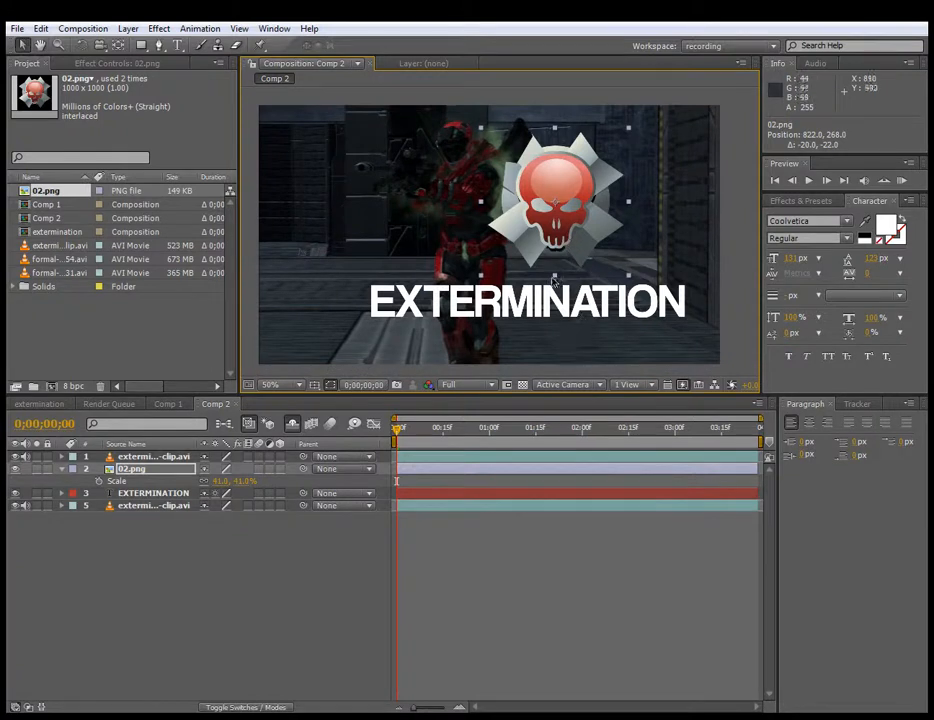
{"action": "scroll", "coordinate": [453, 148], "scroll_direction": "up", "scroll_amount": 2}
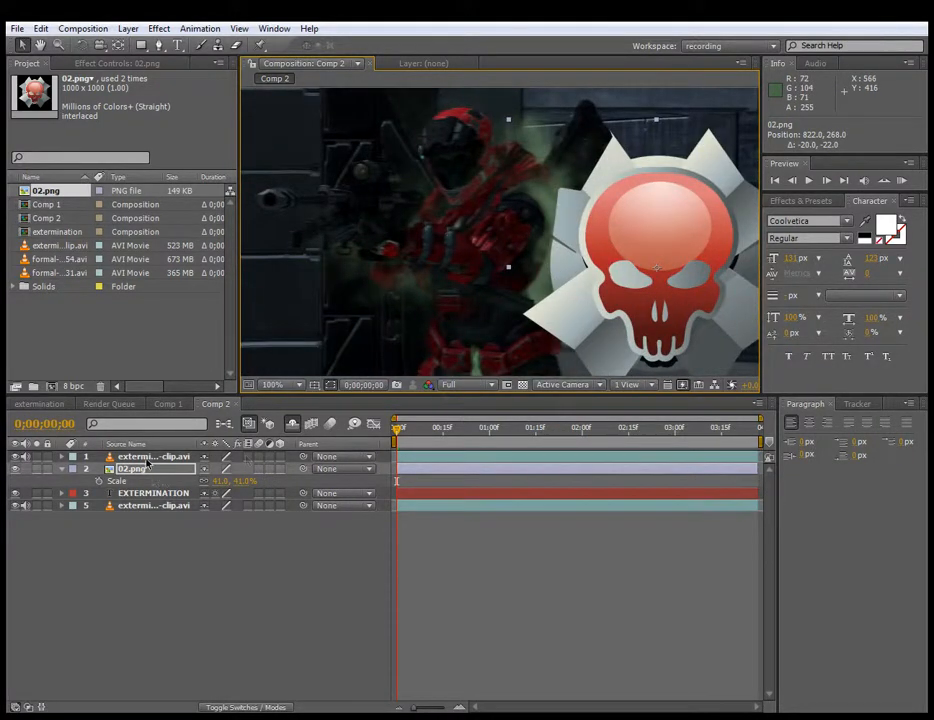
Step: Undo the skull logo move and the bottom clip layer's visibility changes
{"action": "key", "text": "ctrl+z"}
{"action": "key", "text": "ctrl+z"}
{"action": "key", "text": "ctrl+z"}
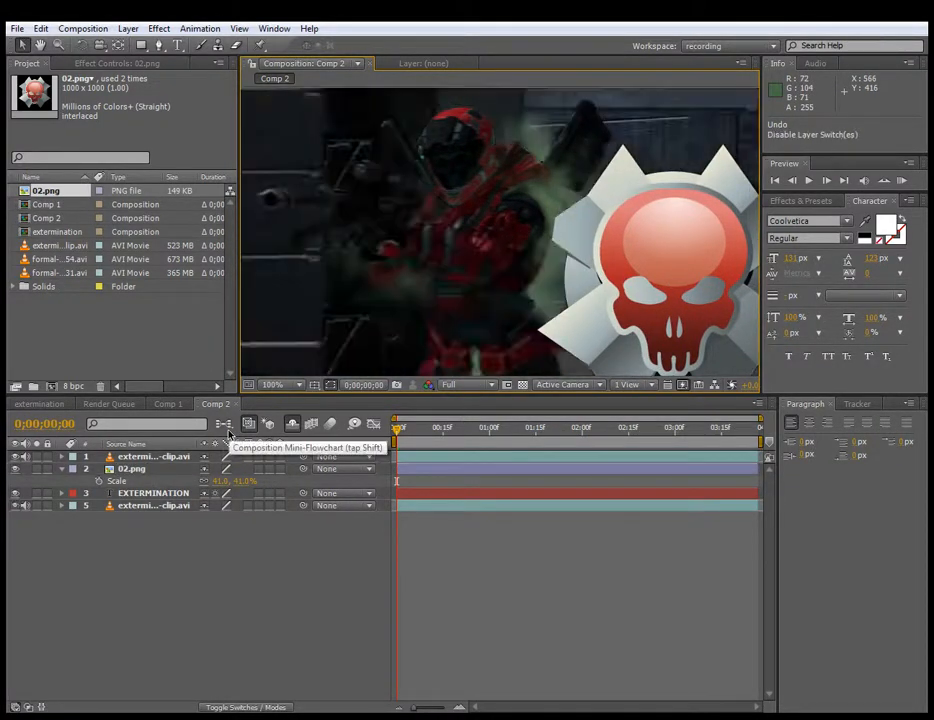
Step: Undo the mask points back to the upper arm and retrace the open path along the waist and hip
{"action": "key", "text": "ctrl+z"}
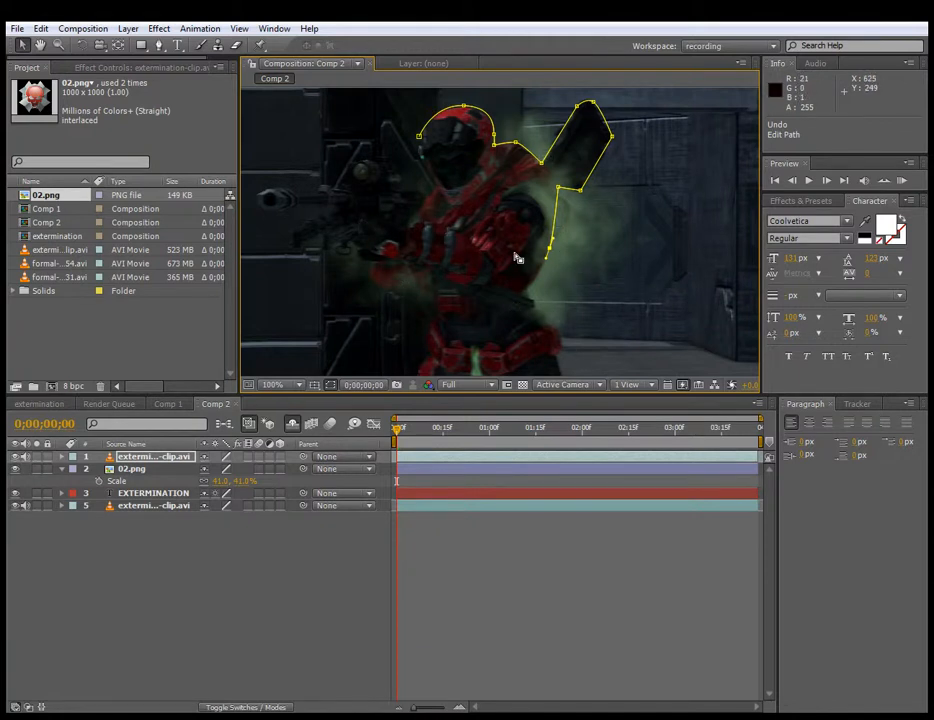
{"action": "left_click", "coordinate": [159, 46]}
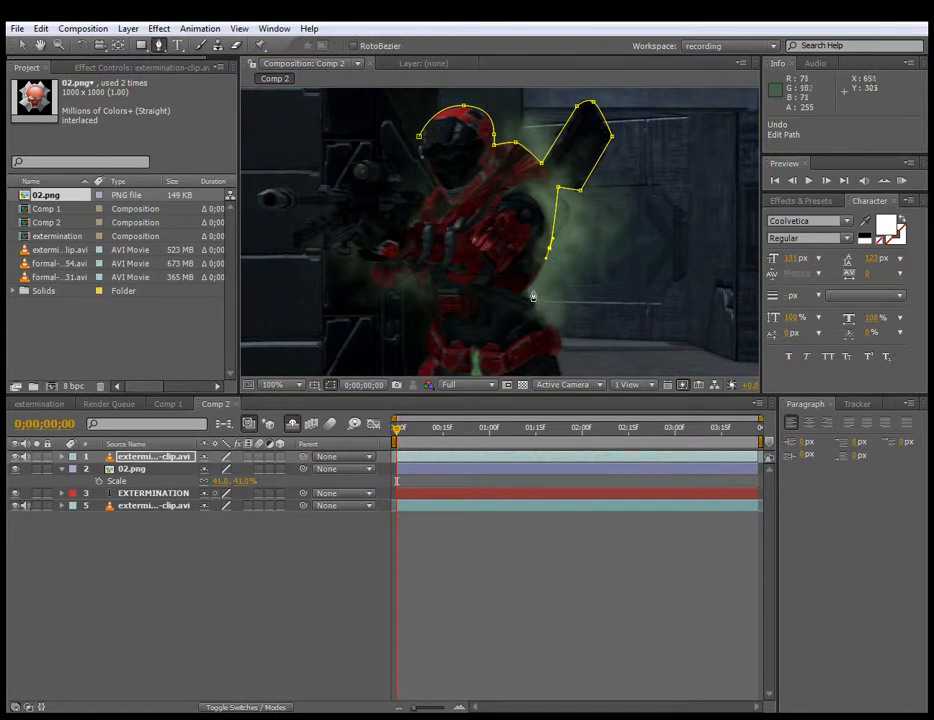
{"action": "left_click_drag", "start_coordinate": [527, 291], "coordinate": [537, 314]}
{"action": "left_click", "coordinate": [546, 323]}
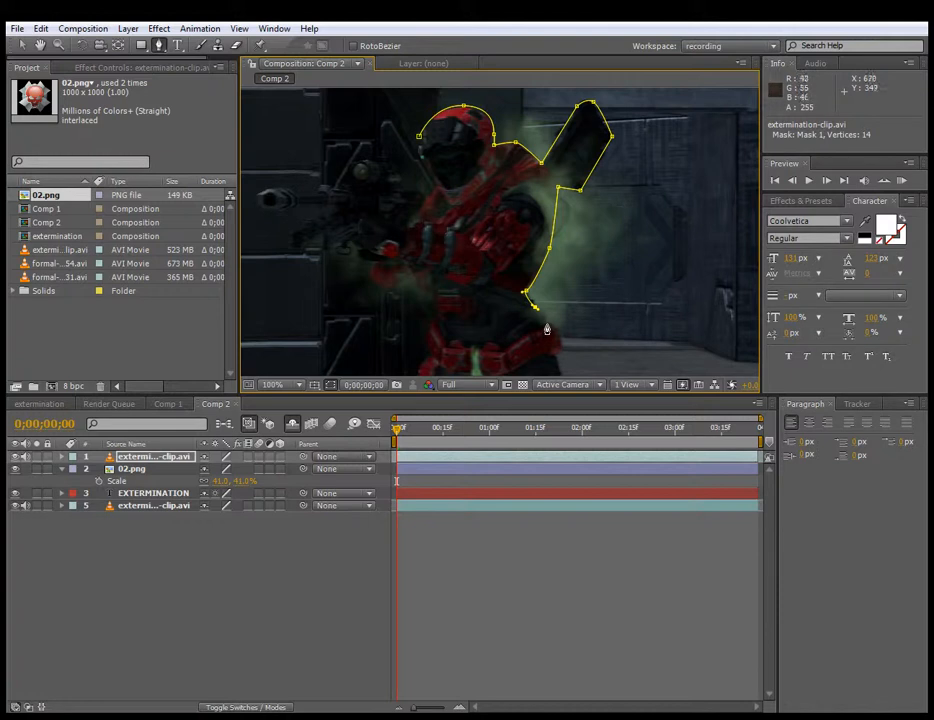
{"action": "left_click", "coordinate": [561, 341]}
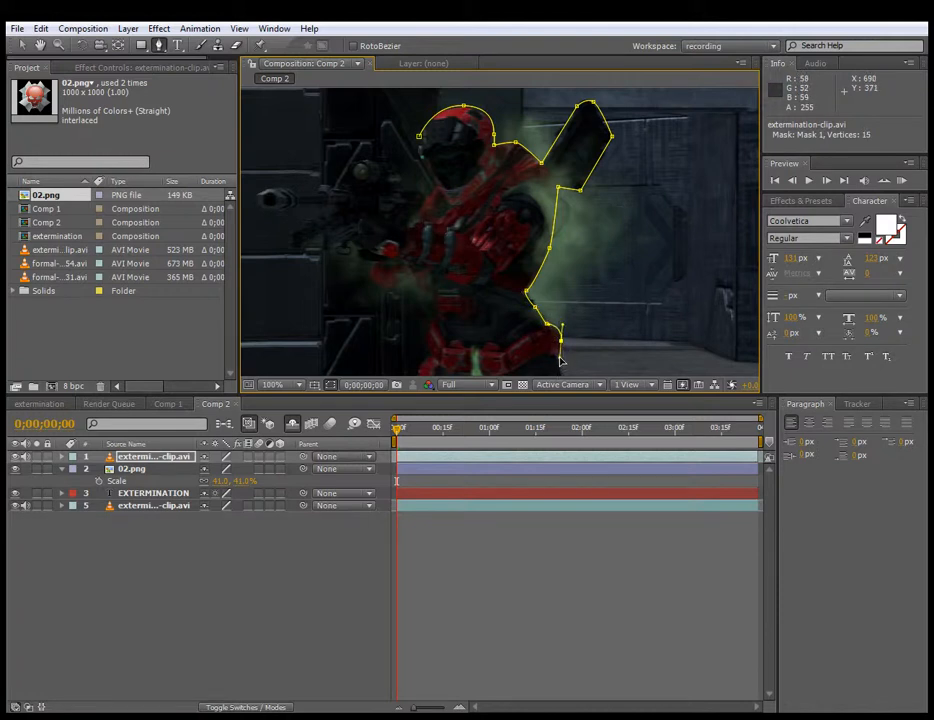
Step: Extend the mask path around the belt and down to the upper thigh, undoing the last point placed across the thigh
{"action": "scroll", "coordinate": [561, 343], "scroll_direction": "up", "scroll_amount": 1}
{"action": "key", "text": "space"}
{"action": "left_click_drag", "start_coordinate": [603, 308], "coordinate": [580, 212]}
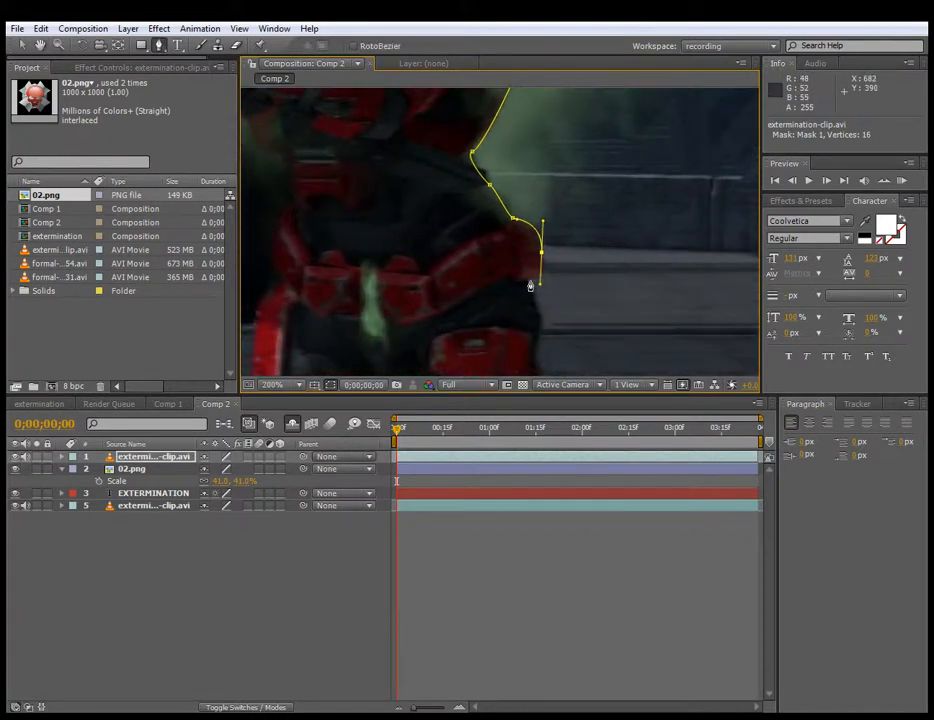
{"action": "left_click", "coordinate": [530, 281]}
{"action": "left_click", "coordinate": [540, 322]}
{"action": "left_click", "coordinate": [486, 334]}
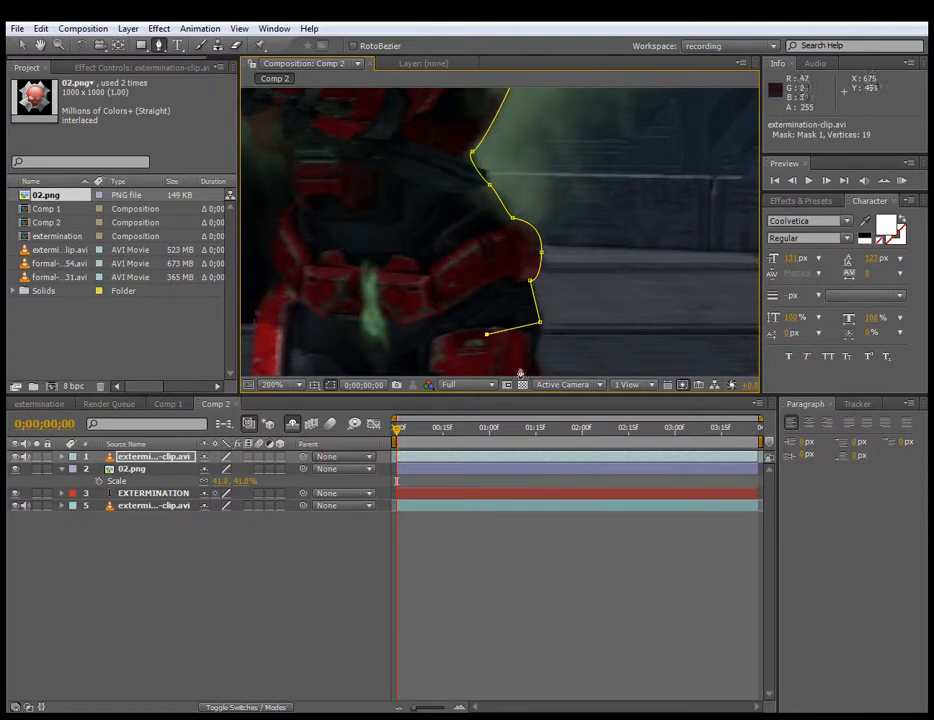
{"action": "key", "text": "ctrl+z"}
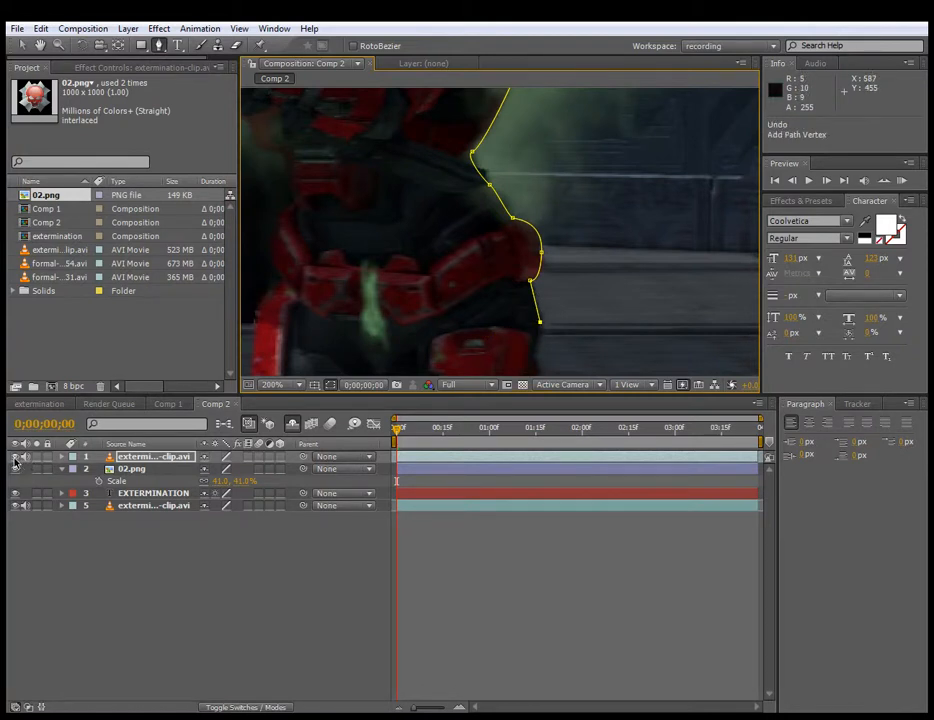
Step: Delete the partly masked top clip layer, reveal the hidden, already masked clip layer below the title, and select it
{"action": "left_click", "coordinate": [128, 458]}
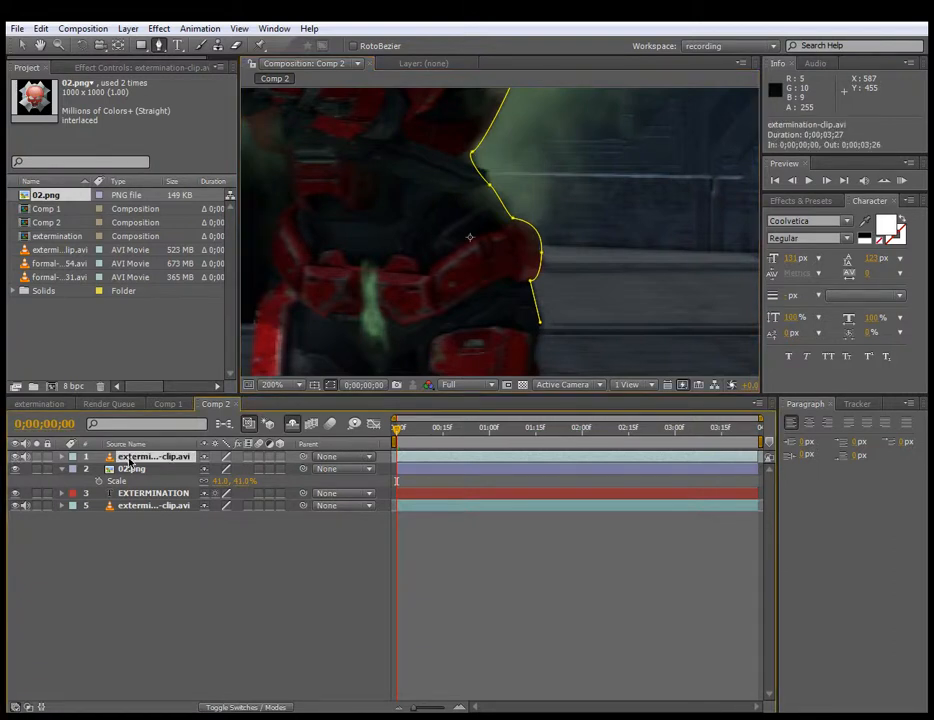
{"action": "left_click_drag", "start_coordinate": [130, 458], "coordinate": [130, 499]}
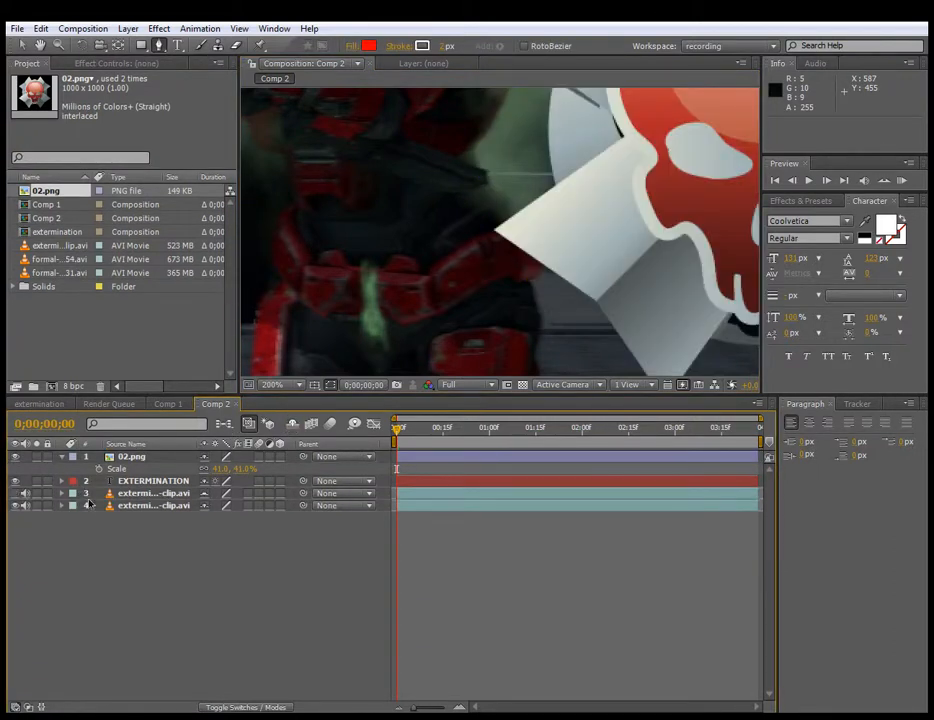
{"action": "left_click", "coordinate": [130, 493]}
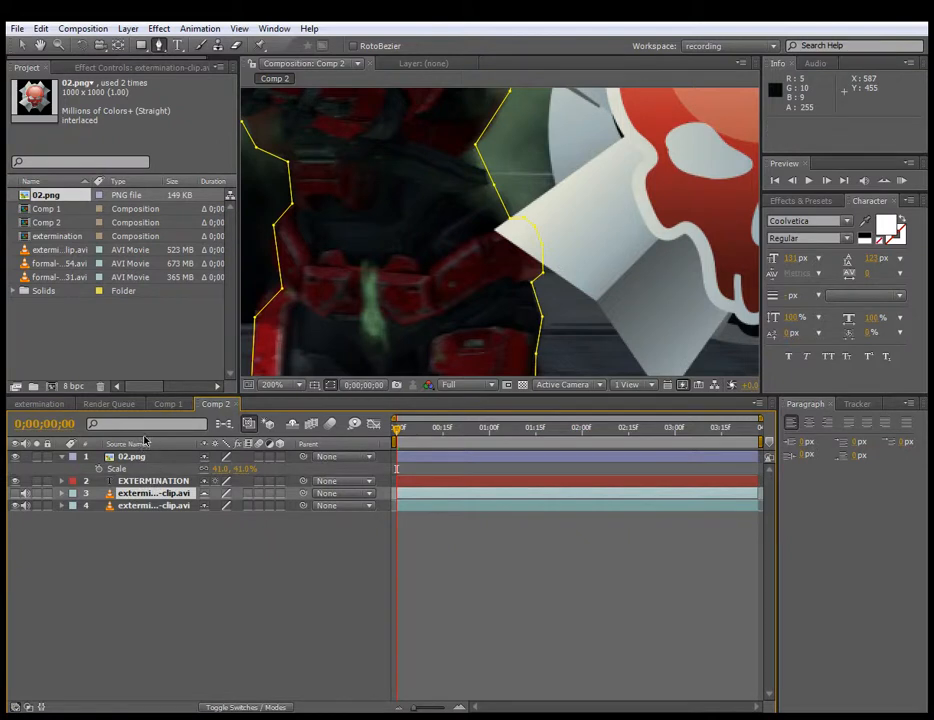
Step: Examine the prepared mask outline around the character's weapon, arms, helmet, waist and legs
{"action": "mouse_move", "coordinate": [143, 490]}
{"action": "left_mouse_down"}
{"action": "mouse_move", "coordinate": [147, 462]}
{"action": "mouse_move", "coordinate": [150, 498]}
{"action": "left_mouse_up"}
{"action": "scroll", "coordinate": [411, 276], "scroll_direction": "down", "scroll_amount": 2}
{"action": "left_click_drag", "start_coordinate": [470, 192], "coordinate": [540, 282]}
{"action": "scroll", "coordinate": [500, 192], "scroll_direction": "up", "scroll_amount": 1}
{"action": "key", "text": "space"}
{"action": "key", "text": "g"}
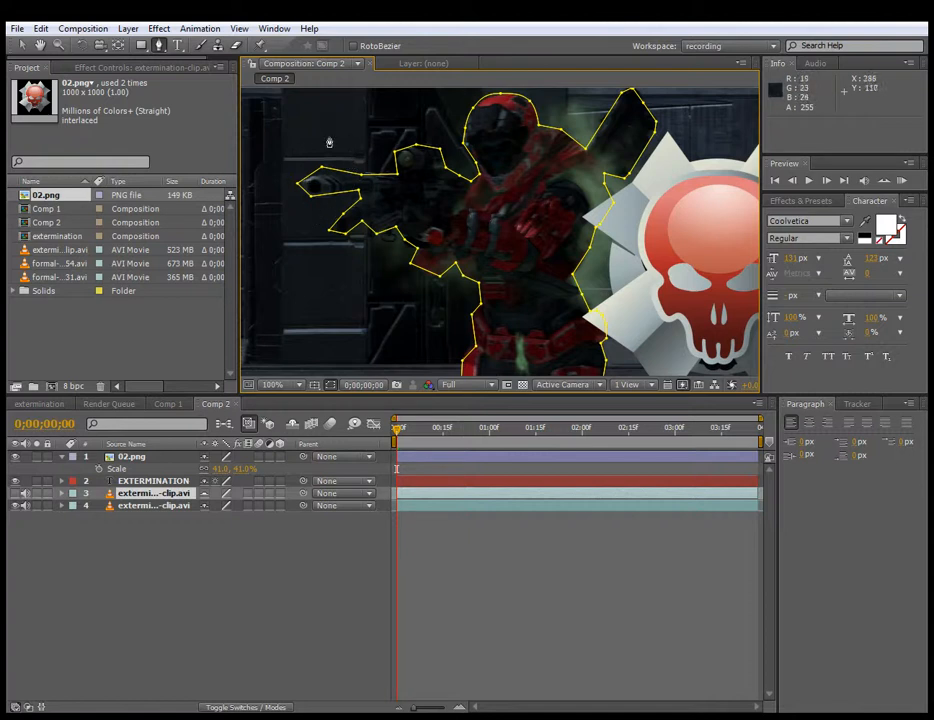
{"action": "scroll", "coordinate": [430, 196], "scroll_direction": "down", "scroll_amount": 2}
{"action": "key", "text": "space"}
{"action": "left_click_drag", "start_coordinate": [494, 351], "coordinate": [432, 300]}
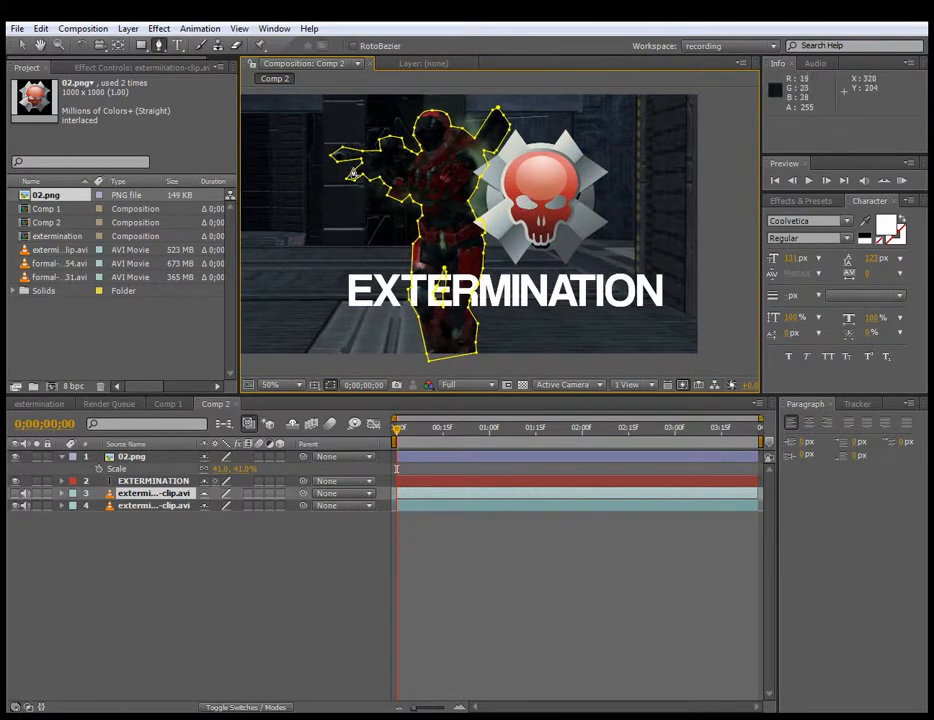
{"action": "scroll", "coordinate": [350, 165], "scroll_direction": "up", "scroll_amount": 2}
{"action": "key", "text": "space"}
{"action": "left_click_drag", "start_coordinate": [348, 148], "coordinate": [501, 272]}
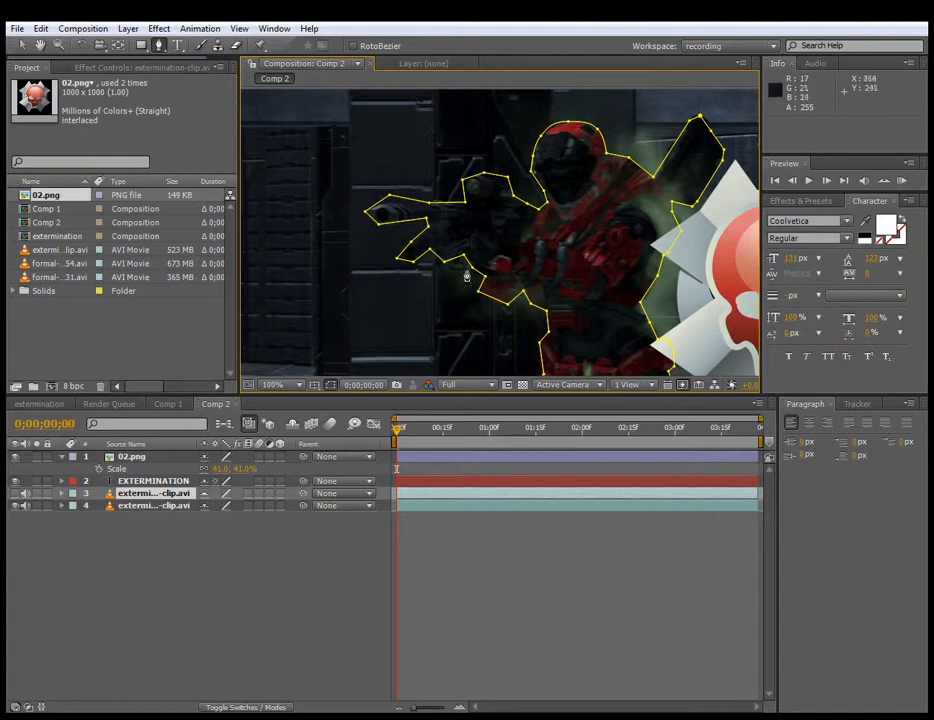
{"action": "key", "text": "space"}
{"action": "left_click_drag", "start_coordinate": [606, 270], "coordinate": [441, 243]}
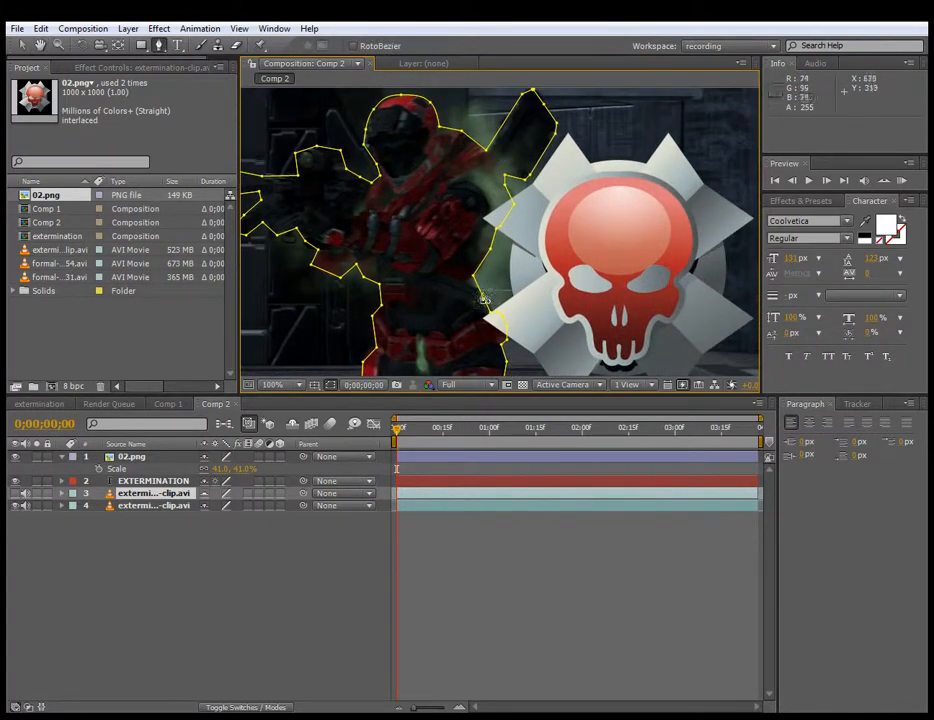
{"action": "key", "text": "space"}
{"action": "left_click_drag", "start_coordinate": [517, 342], "coordinate": [485, 282]}
Step: Move the masked clip layer to the top of the layer stack and turn on its visibility
{"action": "left_click", "coordinate": [21, 45]}
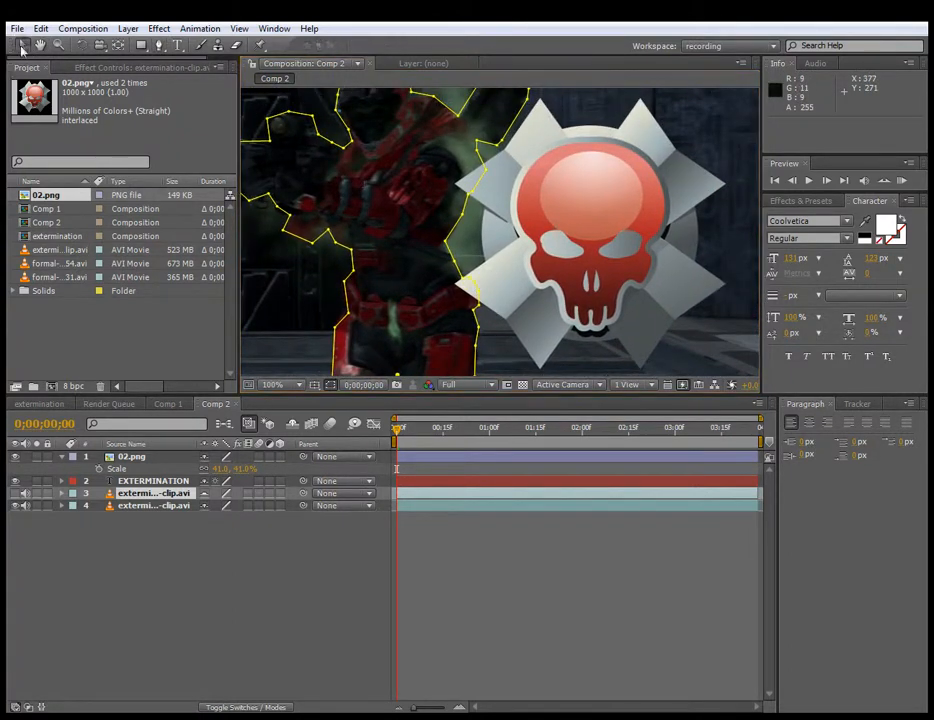
{"action": "left_click", "coordinate": [190, 567]}
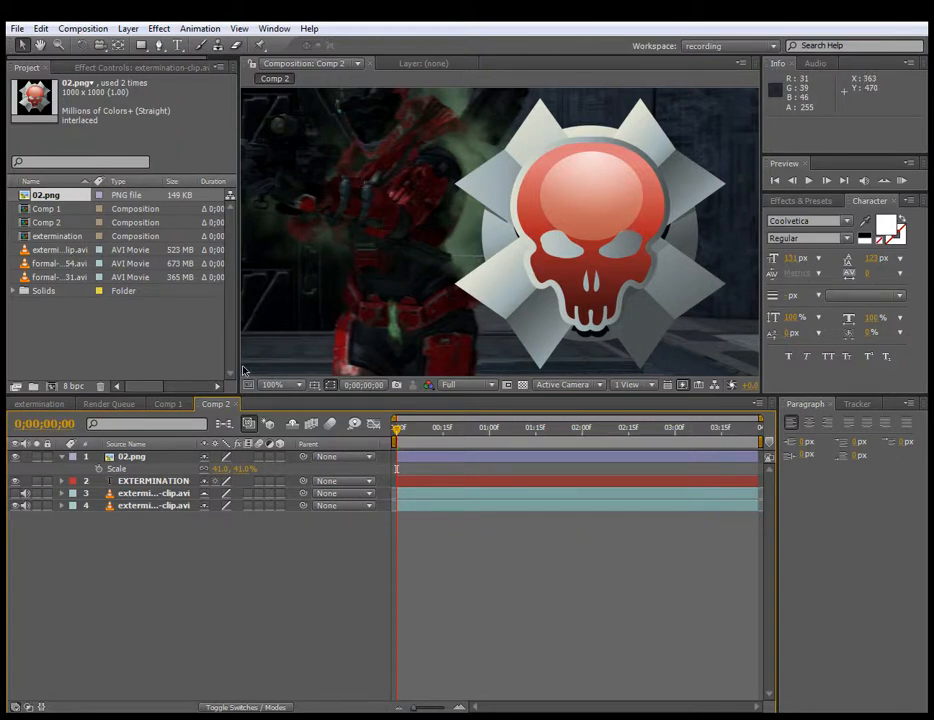
{"action": "left_click_drag", "start_coordinate": [271, 208], "coordinate": [323, 232]}
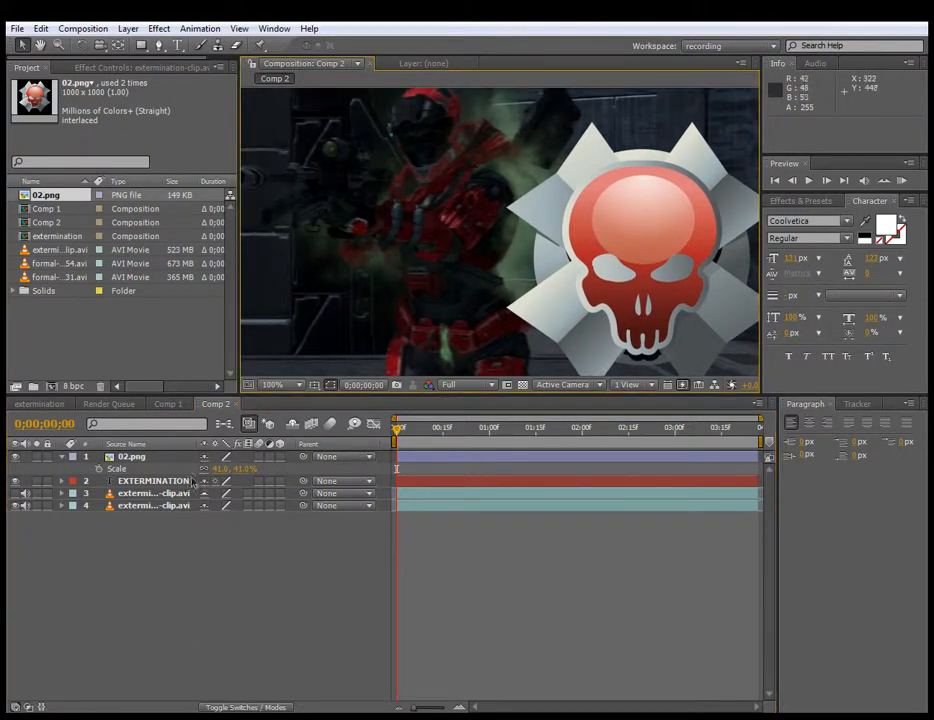
{"action": "left_click", "coordinate": [143, 495]}
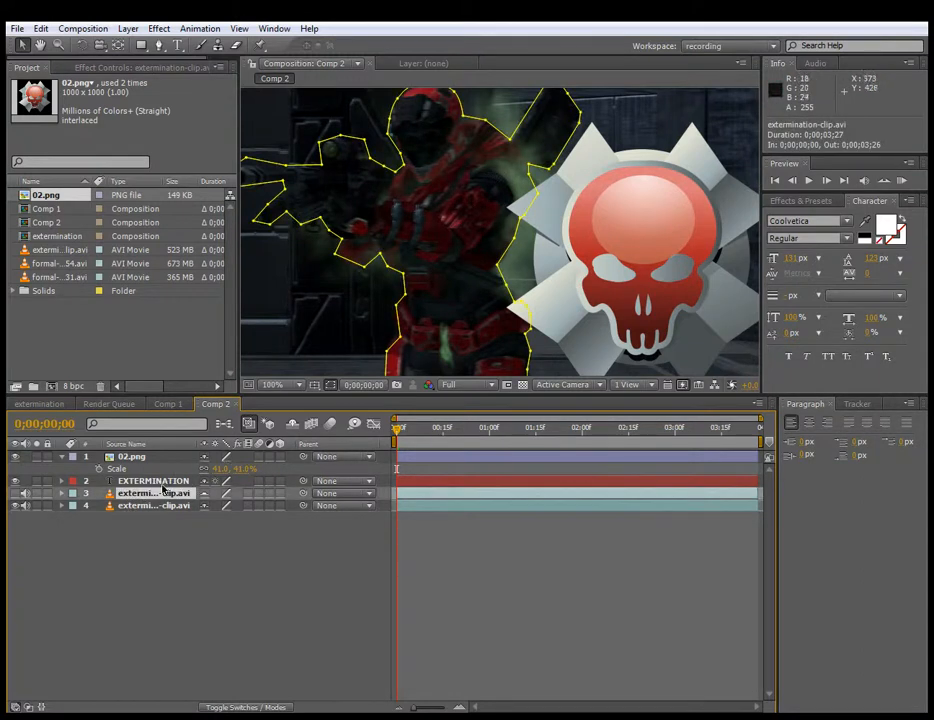
{"action": "left_click_drag", "start_coordinate": [143, 495], "coordinate": [162, 452]}
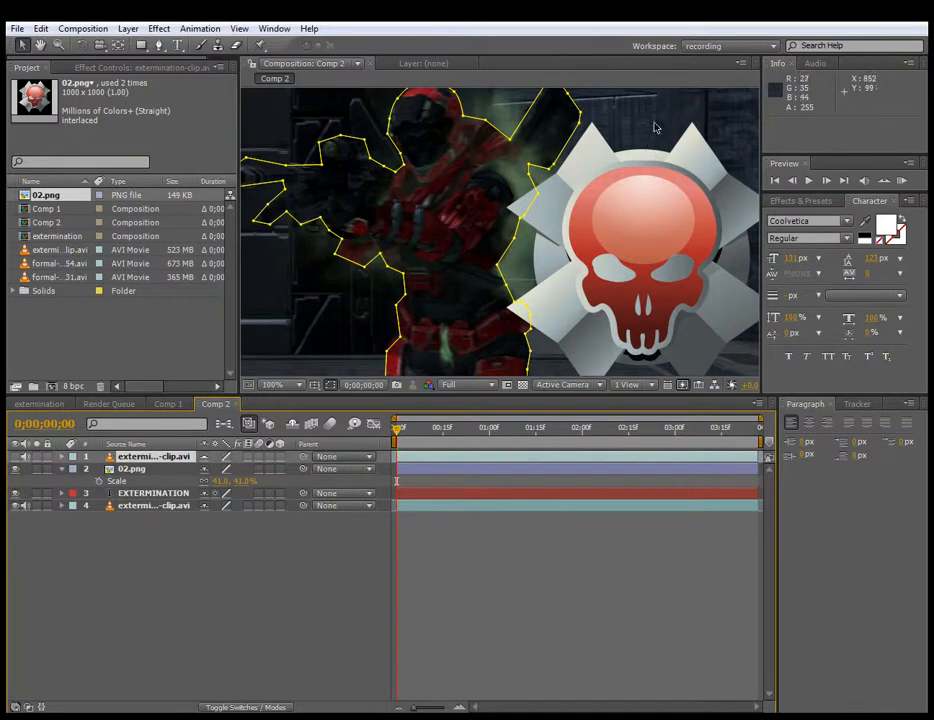
{"action": "left_click", "coordinate": [240, 613]}
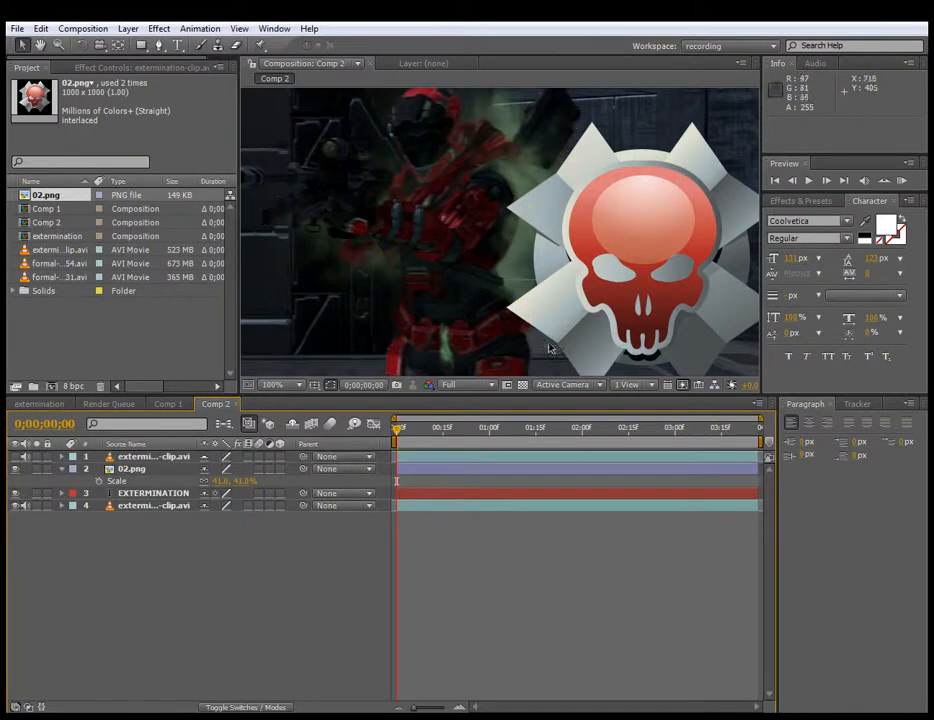
{"action": "left_click", "coordinate": [153, 458]}
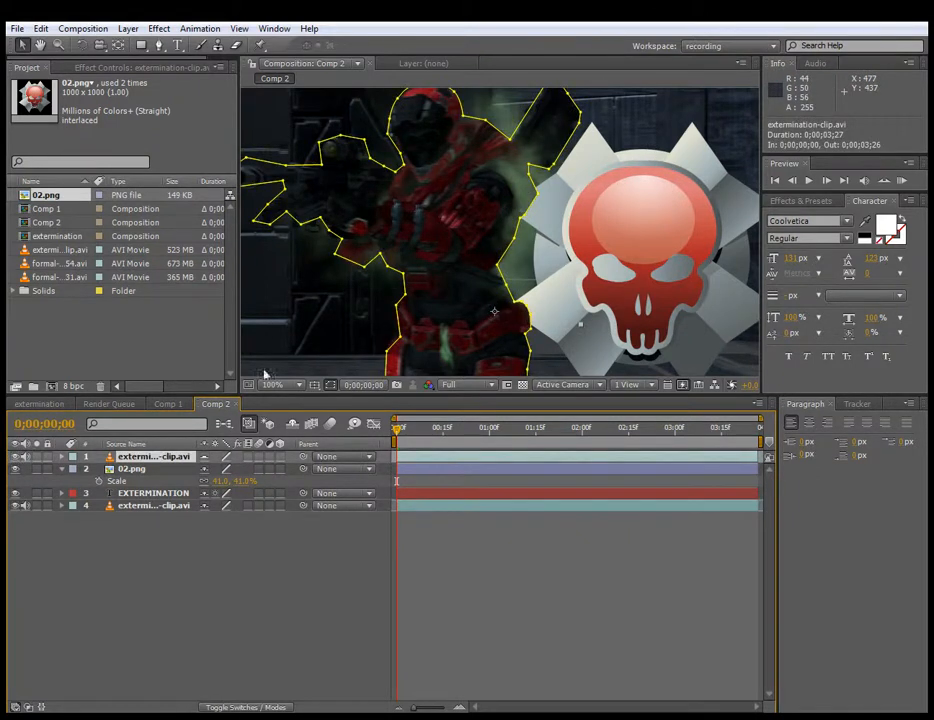
{"action": "scroll", "coordinate": [597, 316], "scroll_direction": "down", "scroll_amount": 1}
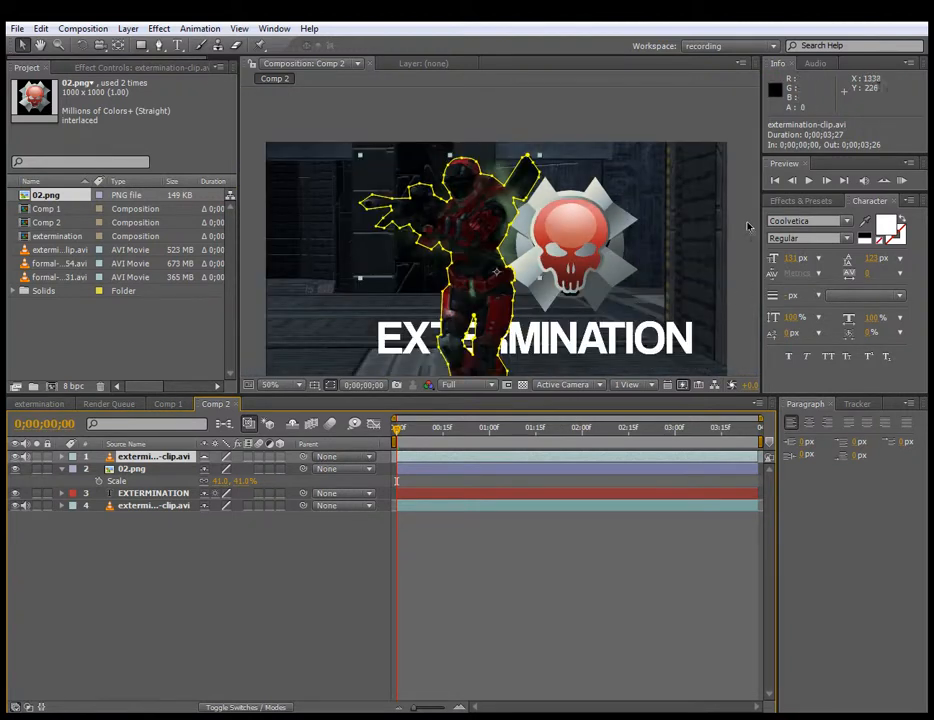
{"action": "left_click_drag", "start_coordinate": [577, 307], "coordinate": [575, 263]}
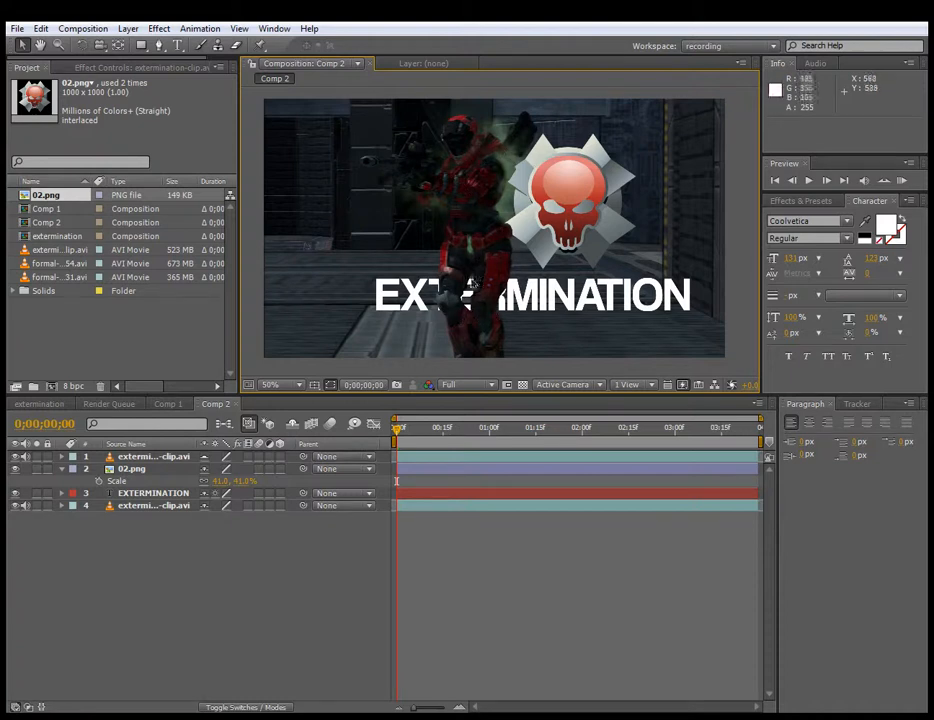
Step: Reveal the masked clip's masks, try Add mode on Mask 2 between the legs, and set it back to Subtract
{"action": "left_click", "coordinate": [144, 457]}
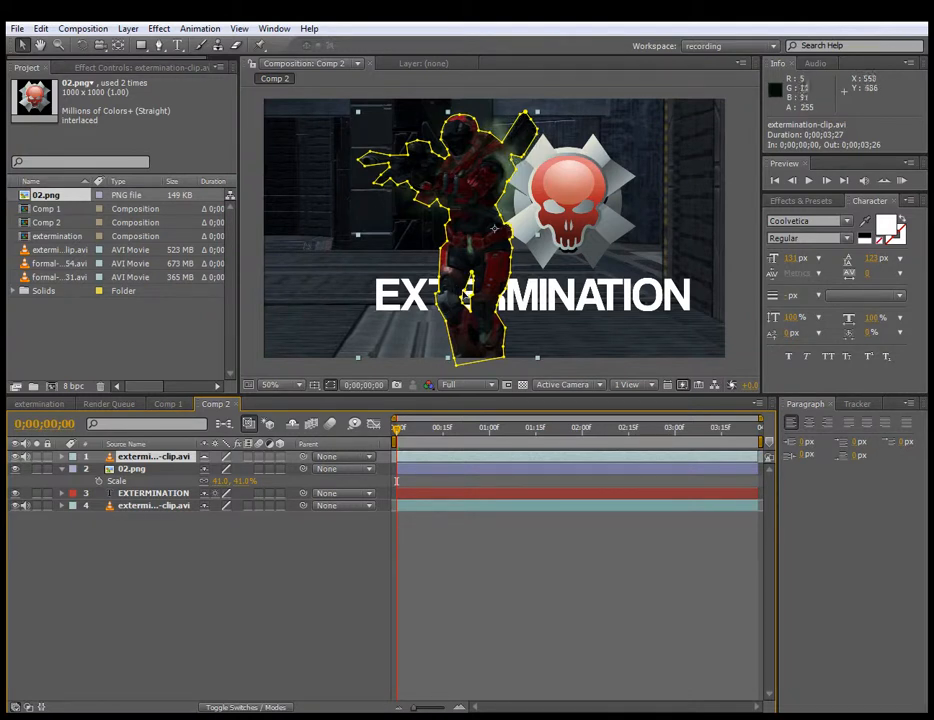
{"action": "scroll", "coordinate": [470, 313], "scroll_direction": "up", "scroll_amount": 2}
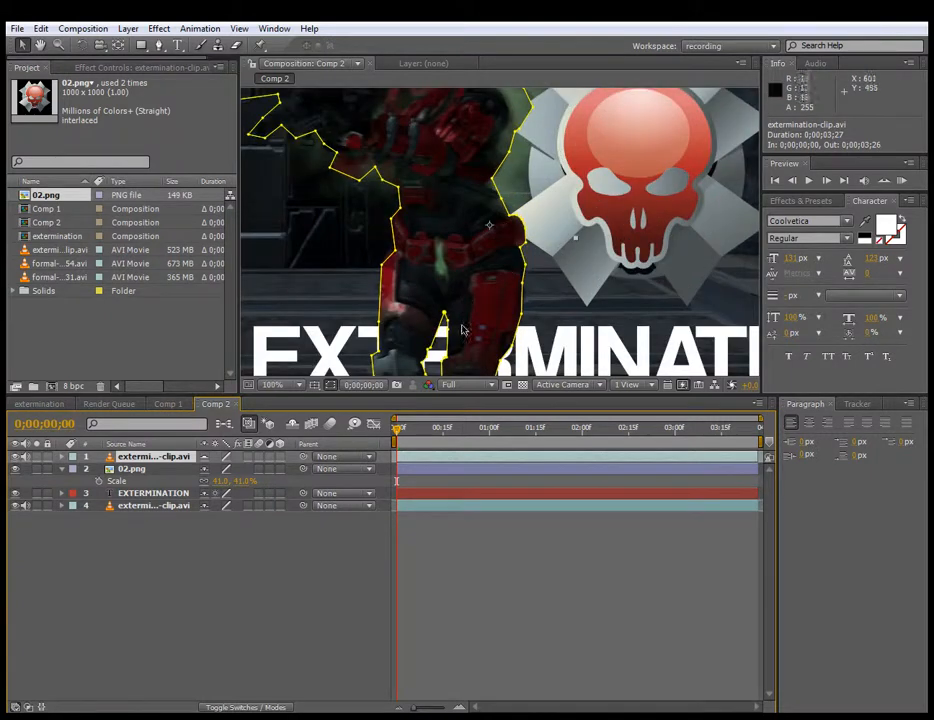
{"action": "left_click_drag", "start_coordinate": [466, 345], "coordinate": [486, 221]}
{"action": "scroll", "coordinate": [471, 233], "scroll_direction": "up", "scroll_amount": 2}
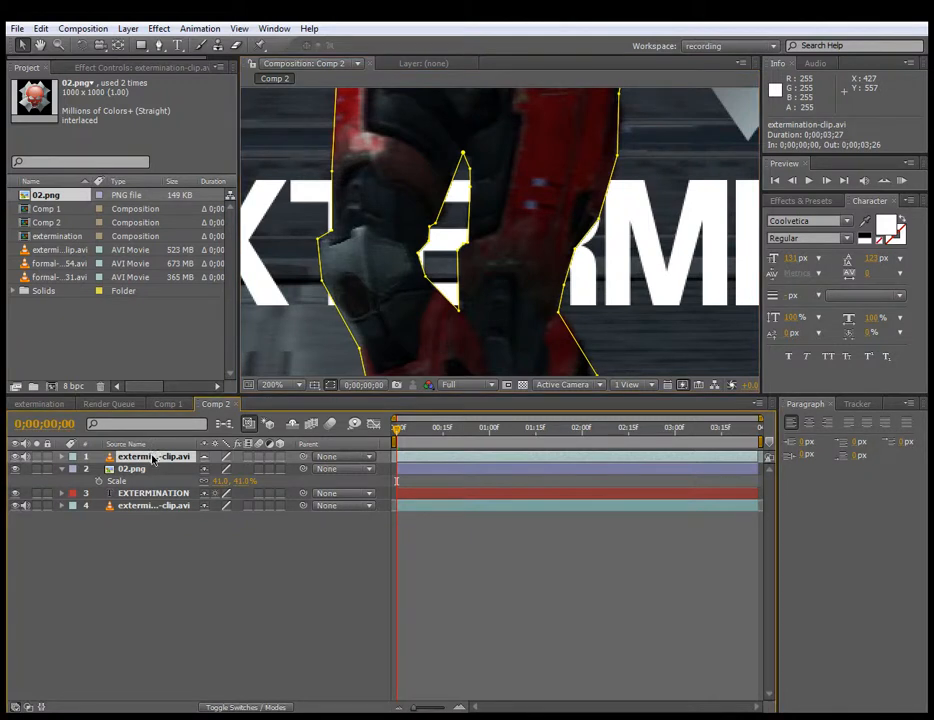
{"action": "key", "text": "m"}
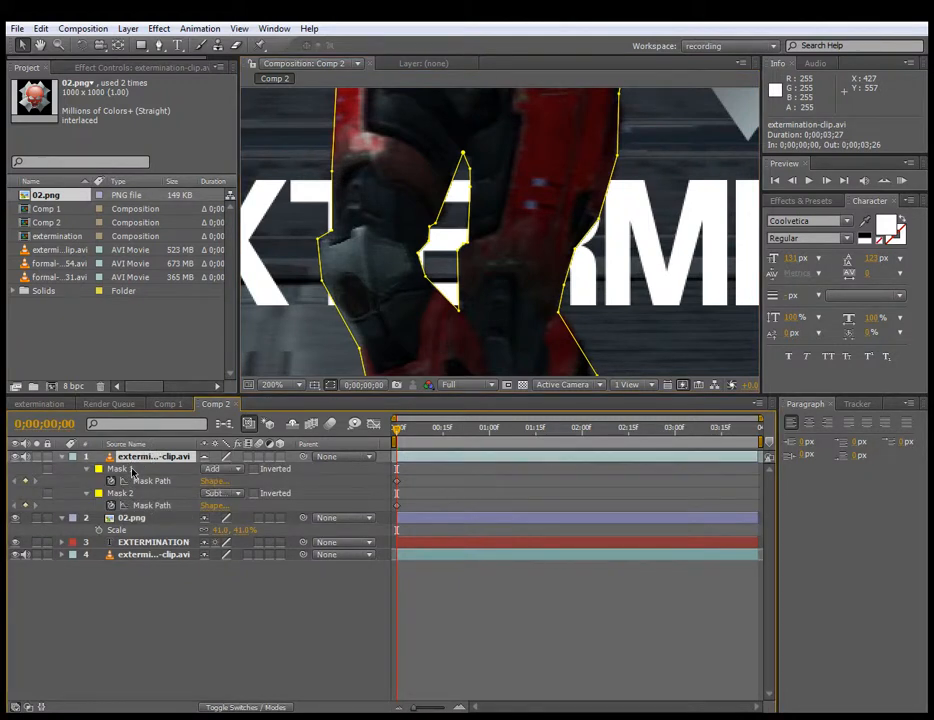
{"action": "left_click", "coordinate": [214, 495]}
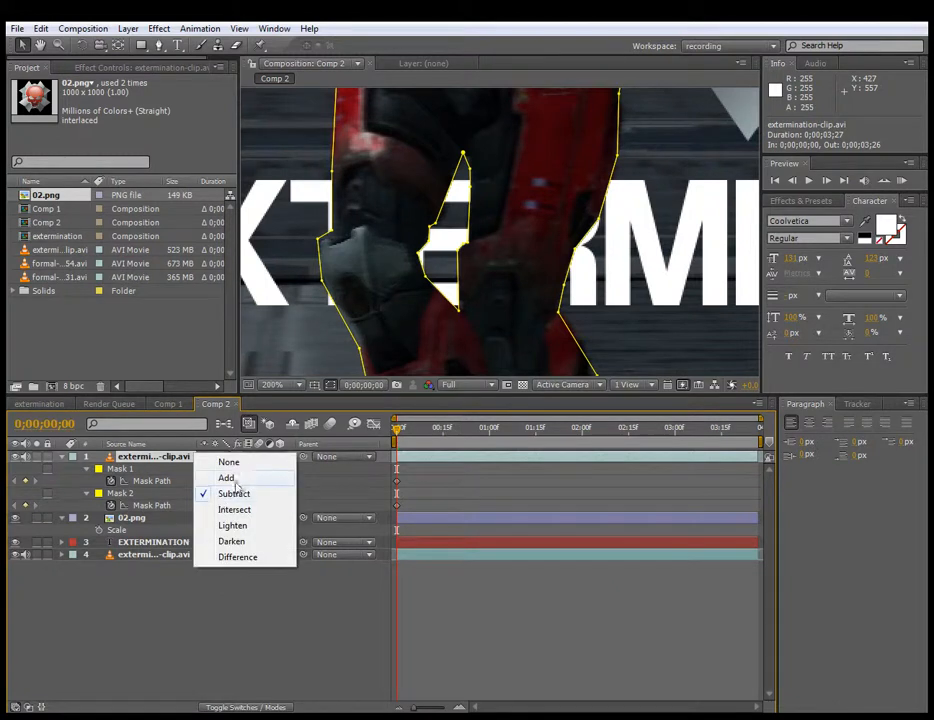
{"action": "left_click", "coordinate": [228, 478]}
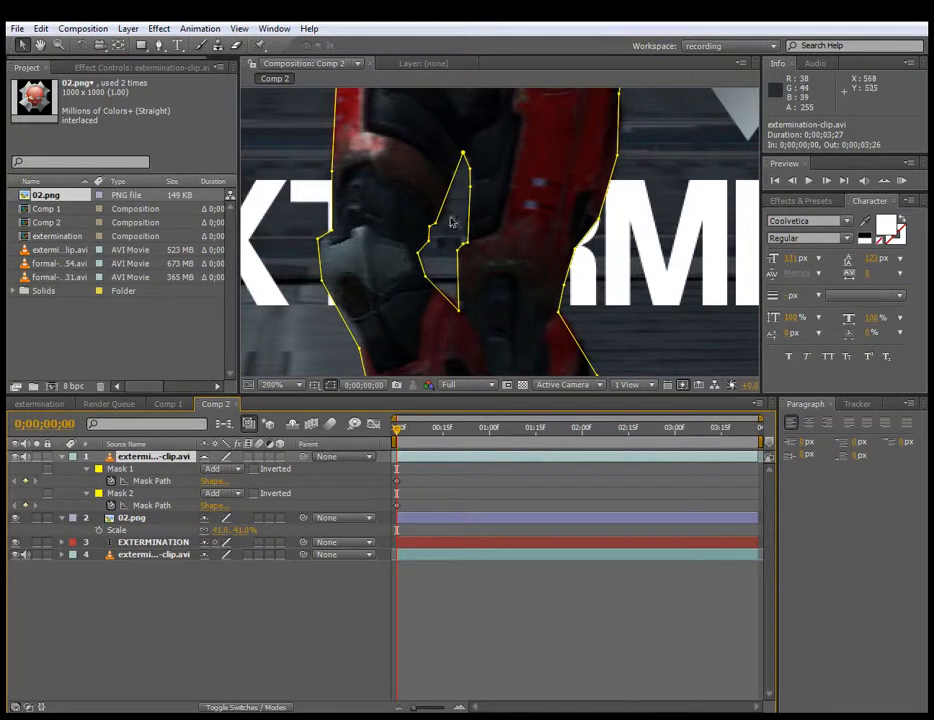
{"action": "left_click", "coordinate": [230, 494]}
{"action": "left_click", "coordinate": [236, 510]}
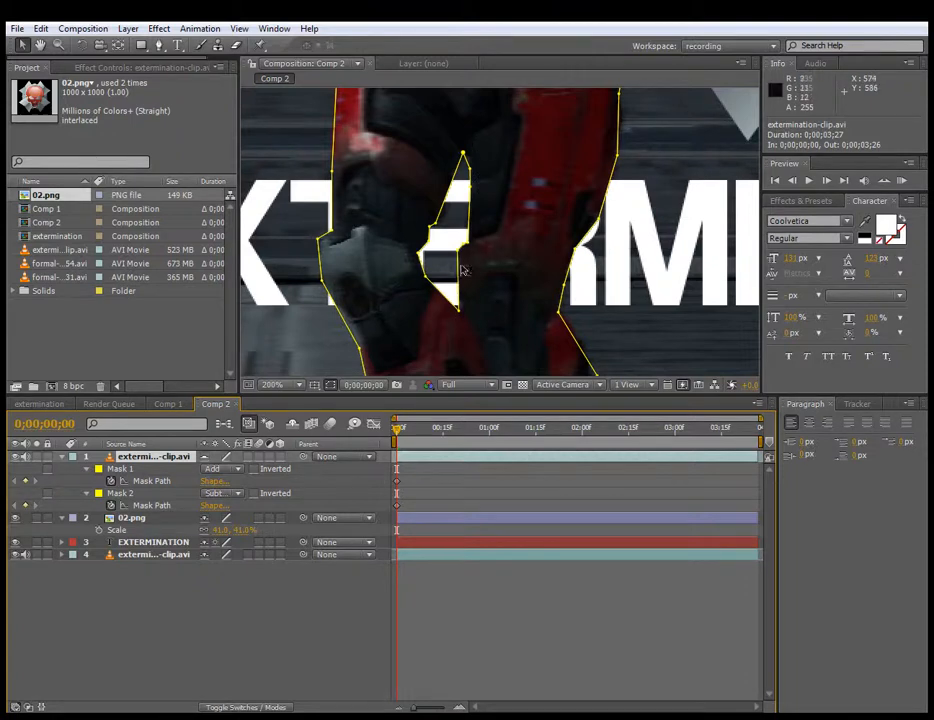
Step: Inspect the character cutout over the title and skull logo, especially around the legs and the weapon on the back
{"action": "scroll", "coordinate": [570, 244], "scroll_direction": "down", "scroll_amount": 1}
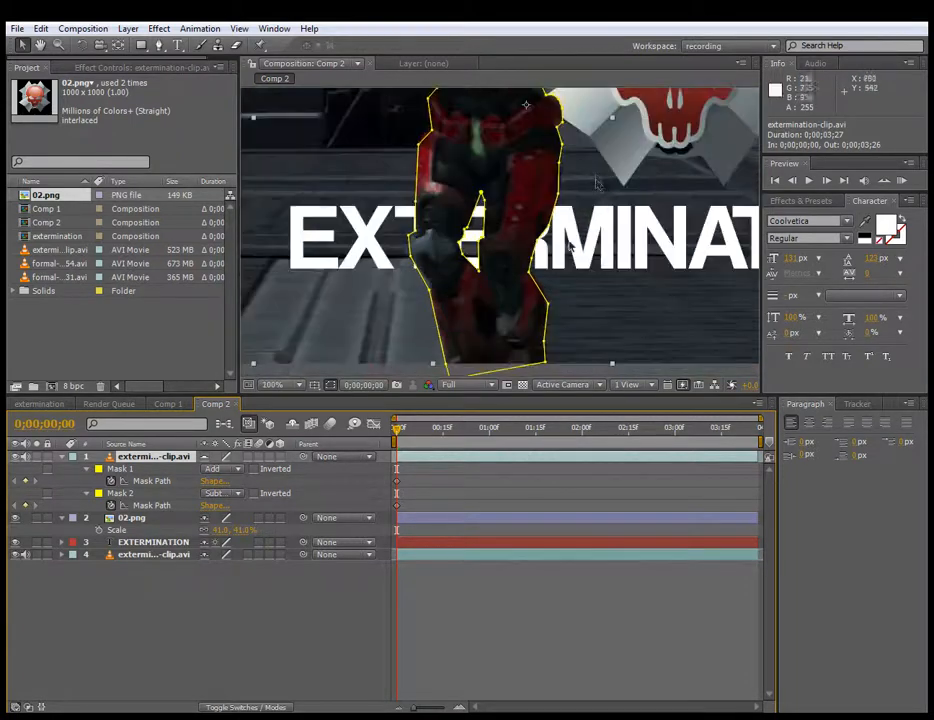
{"action": "left_click_drag", "start_coordinate": [593, 170], "coordinate": [548, 254]}
{"action": "scroll", "coordinate": [548, 254], "scroll_direction": "down", "scroll_amount": 1}
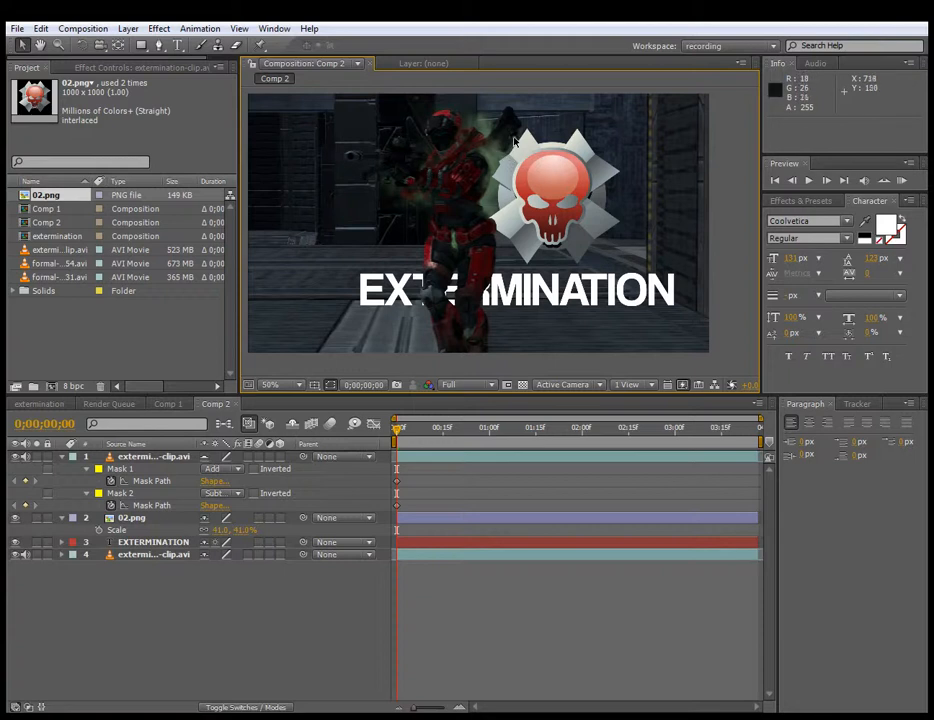
{"action": "scroll", "coordinate": [516, 136], "scroll_direction": "up", "scroll_amount": 1}
{"action": "left_click_drag", "start_coordinate": [516, 137], "coordinate": [543, 293]}
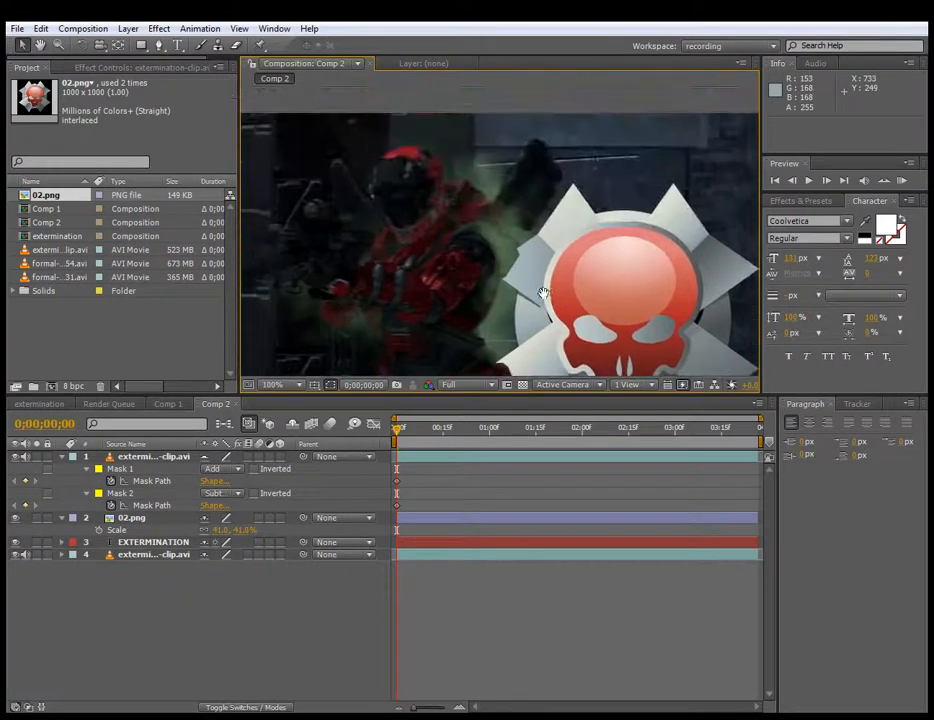
{"action": "left_click", "coordinate": [519, 207]}
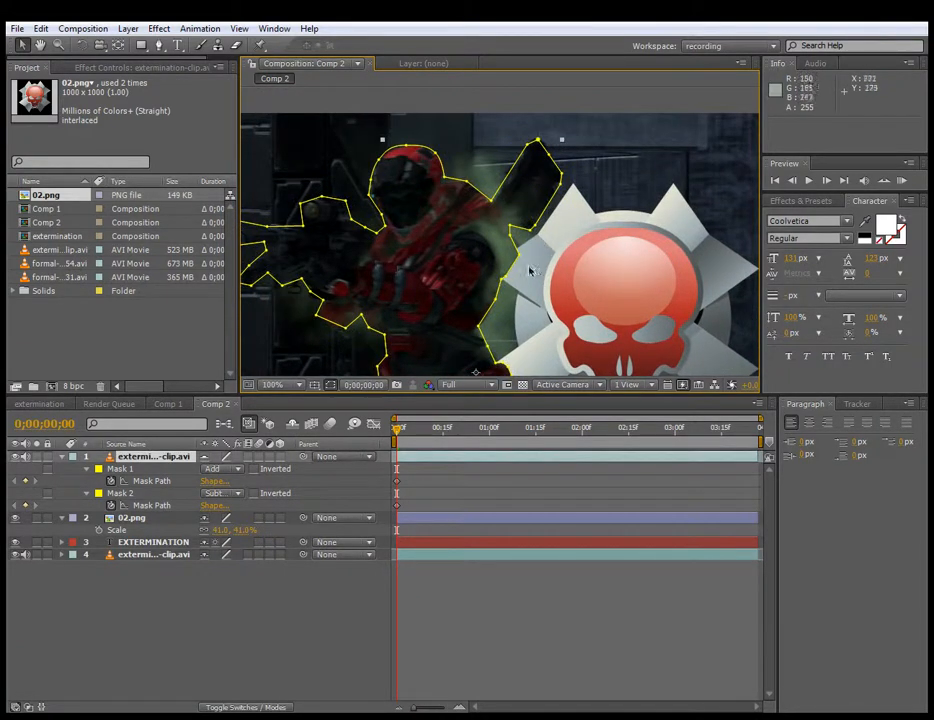
{"action": "left_click", "coordinate": [596, 258]}
{"action": "scroll", "coordinate": [521, 219], "scroll_direction": "down", "scroll_amount": 2}
{"action": "left_click", "coordinate": [374, 178]}
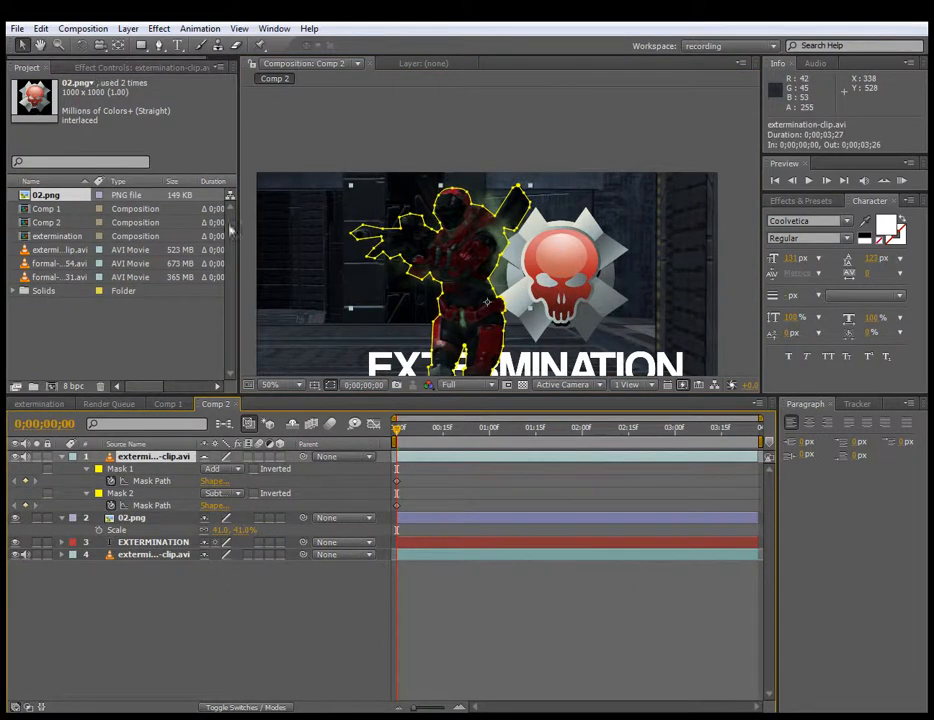
Step: Hide the skull logo and title layers and draw a closed, curved third mask around the green glow behind the character's back
{"action": "left_click", "coordinate": [15, 517]}
{"action": "left_click", "coordinate": [15, 542]}
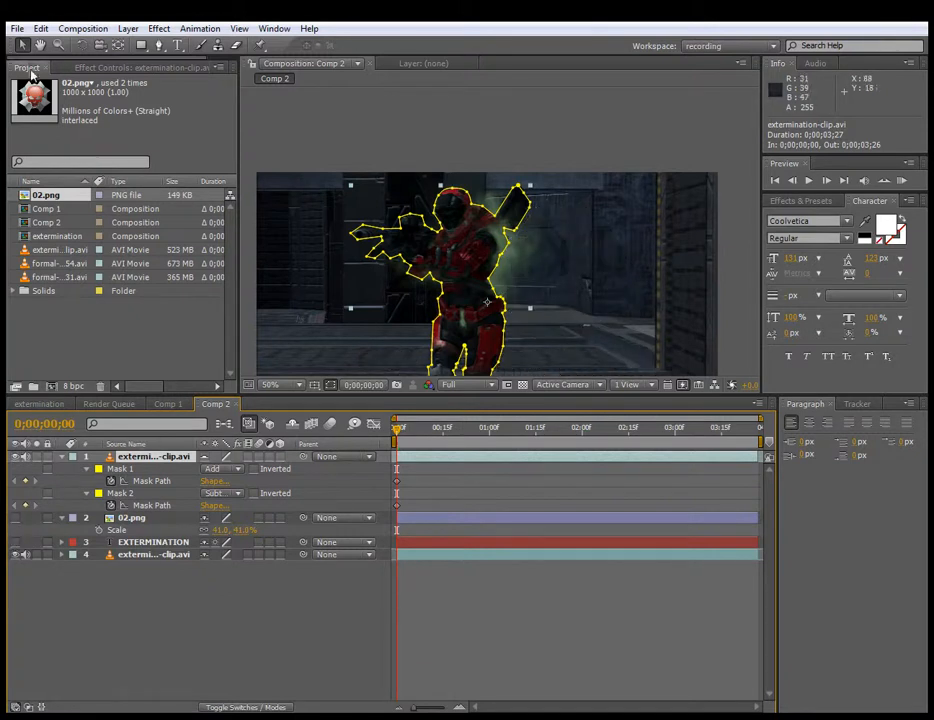
{"action": "left_click", "coordinate": [160, 46]}
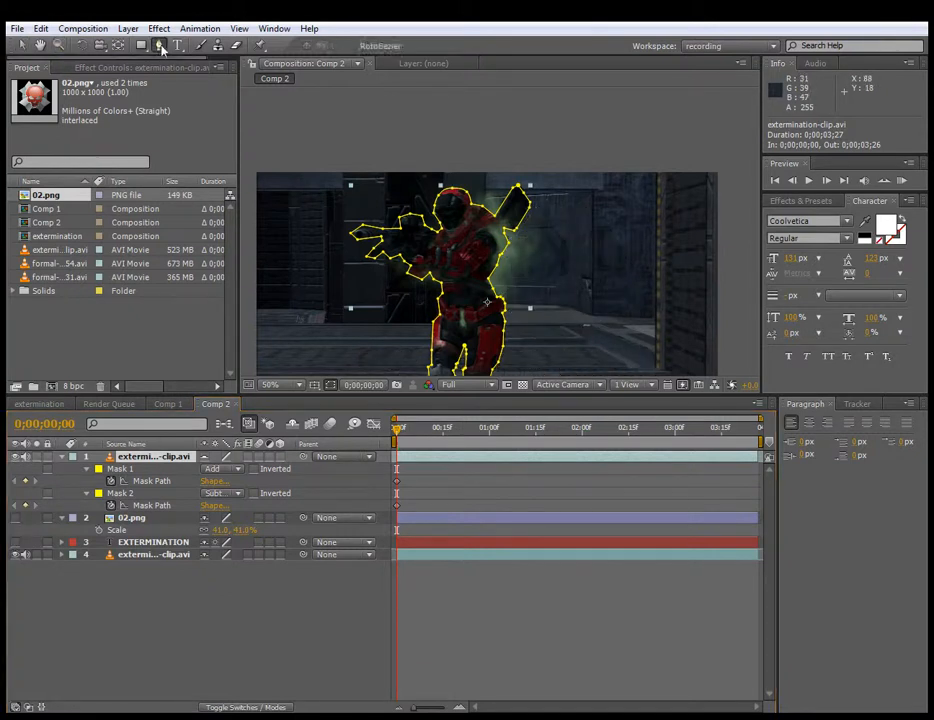
{"action": "scroll", "coordinate": [493, 160], "scroll_direction": "up", "scroll_amount": 1}
{"action": "left_click_drag", "start_coordinate": [524, 200], "coordinate": [457, 196]}
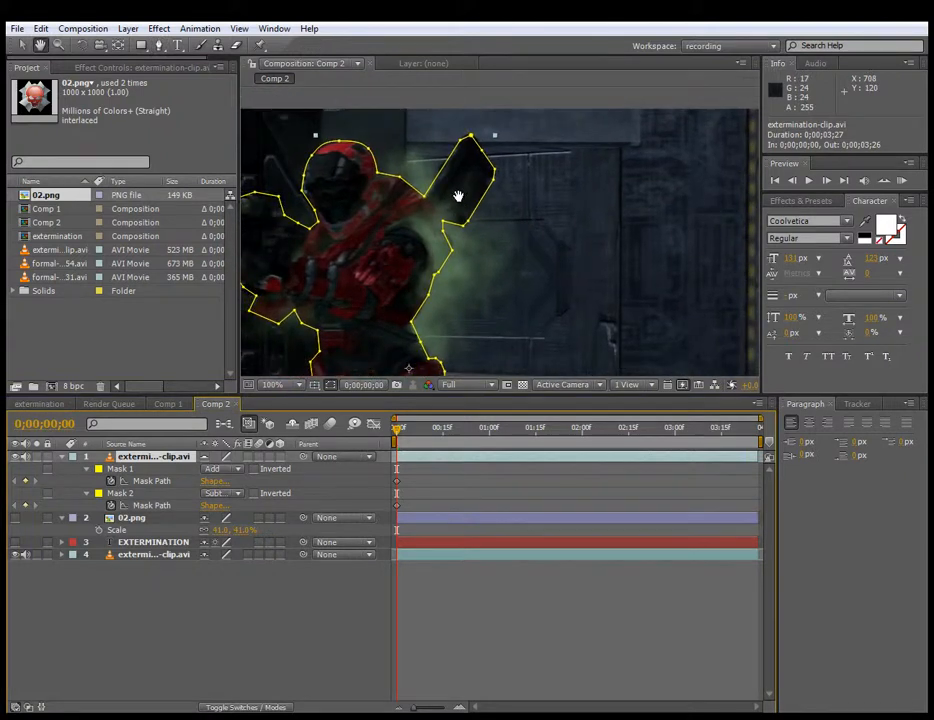
{"action": "left_click", "coordinate": [362, 178]}
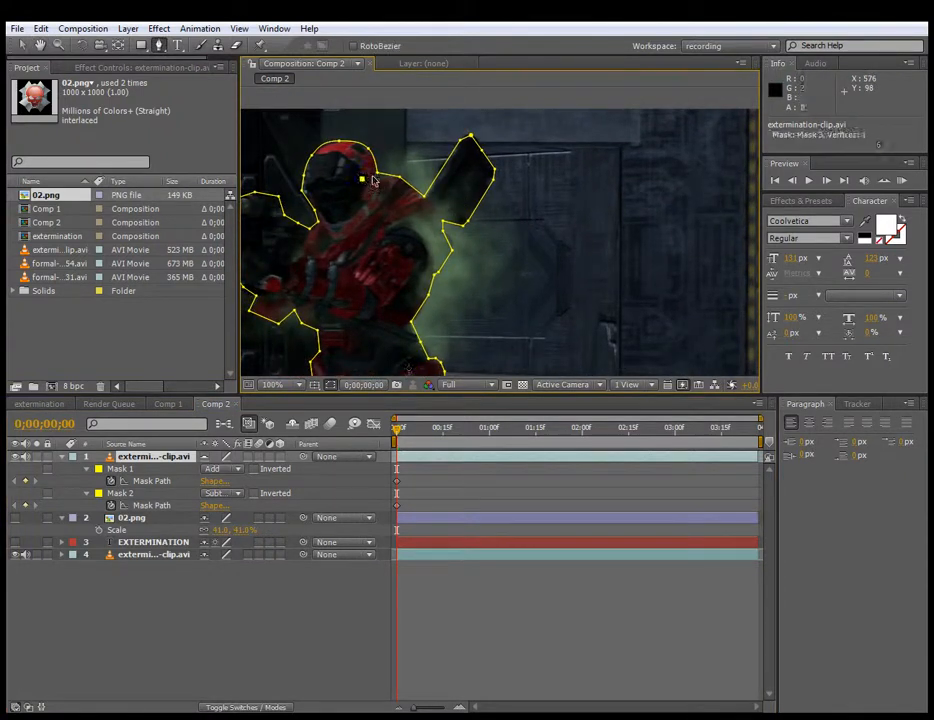
{"action": "left_click", "coordinate": [440, 191]}
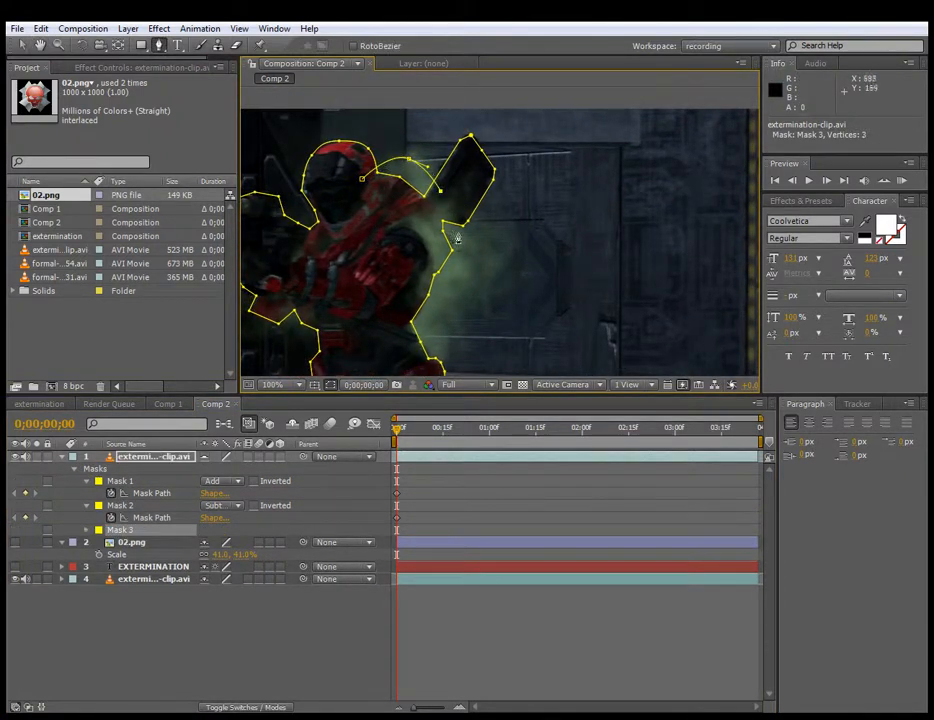
{"action": "left_click", "coordinate": [487, 261]}
{"action": "left_click", "coordinate": [471, 302]}
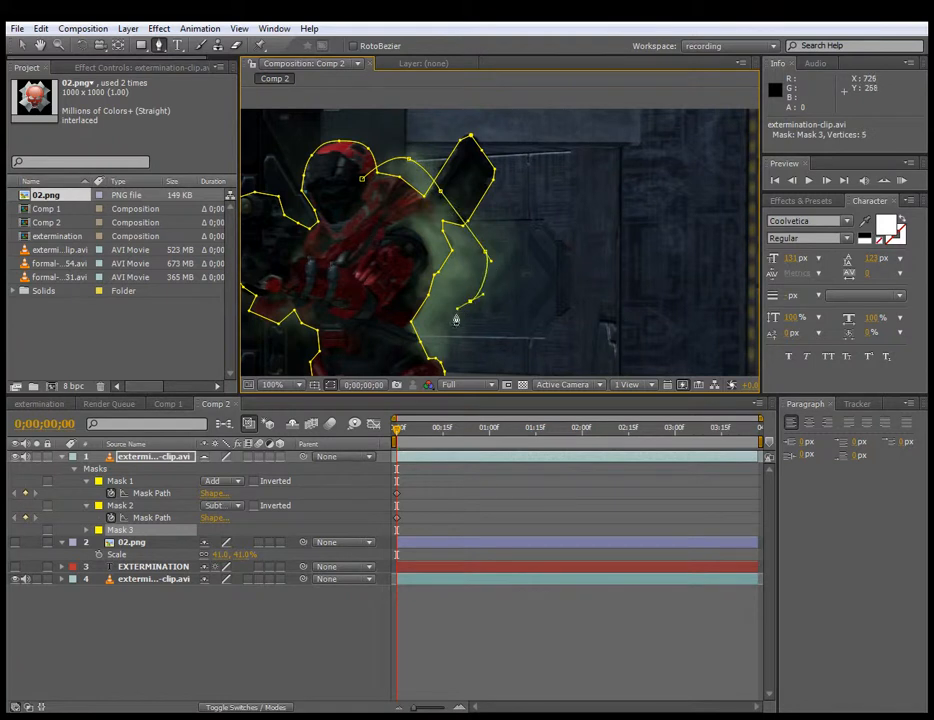
{"action": "left_click", "coordinate": [439, 328]}
{"action": "left_click", "coordinate": [440, 358]}
{"action": "left_click", "coordinate": [406, 366]}
{"action": "left_click", "coordinate": [363, 181]}
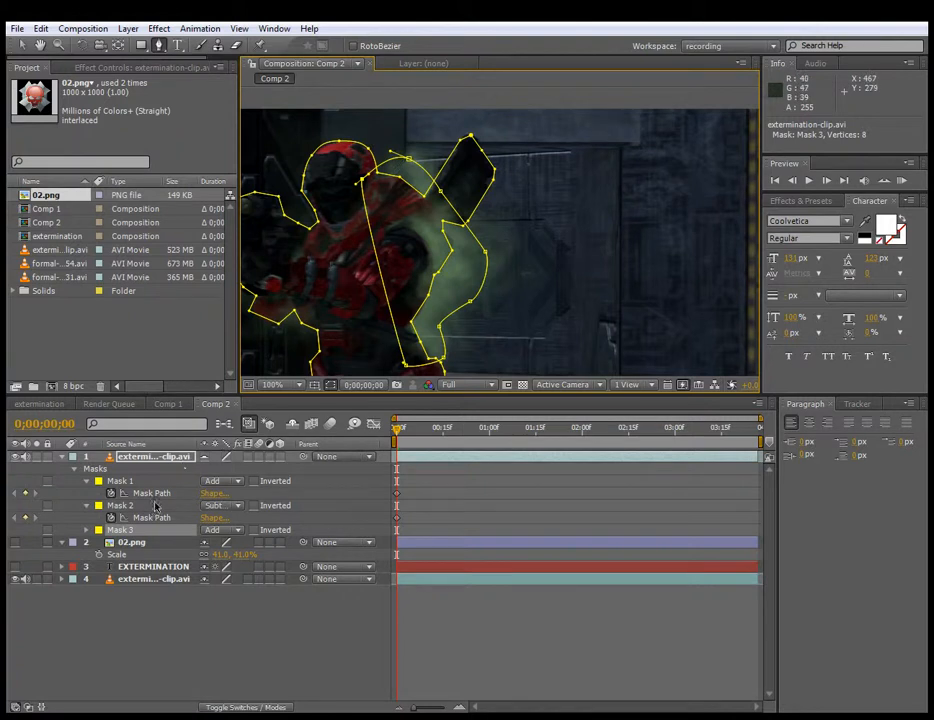
Step: Feather Mask 3 by 38 pixels and turn the skull logo and title layers back on
{"action": "left_click", "coordinate": [86, 532]}
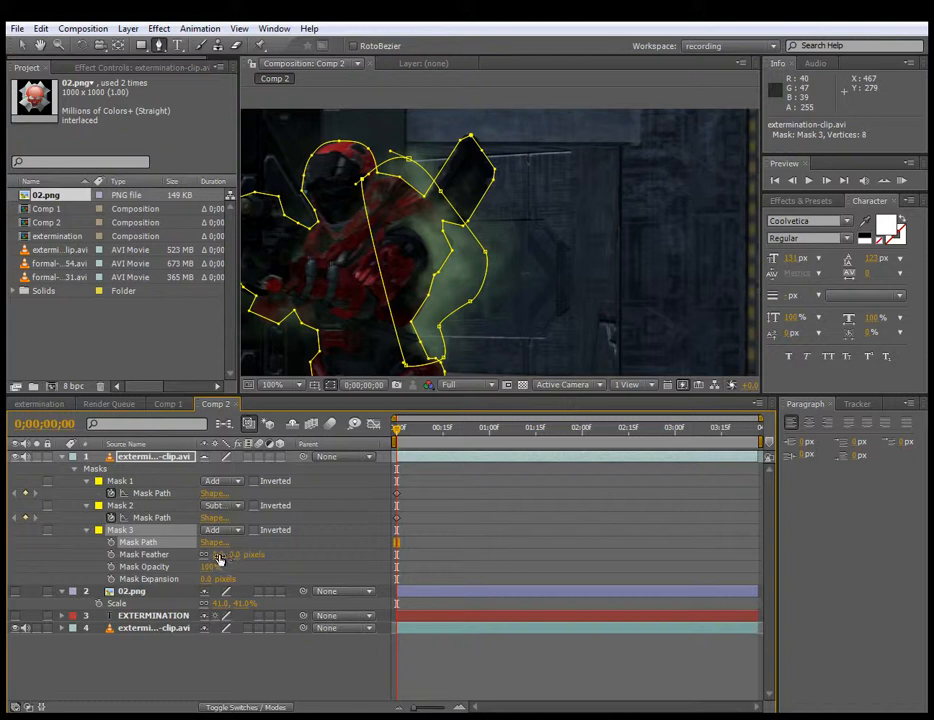
{"action": "left_click_drag", "start_coordinate": [220, 554], "coordinate": [237, 554]}
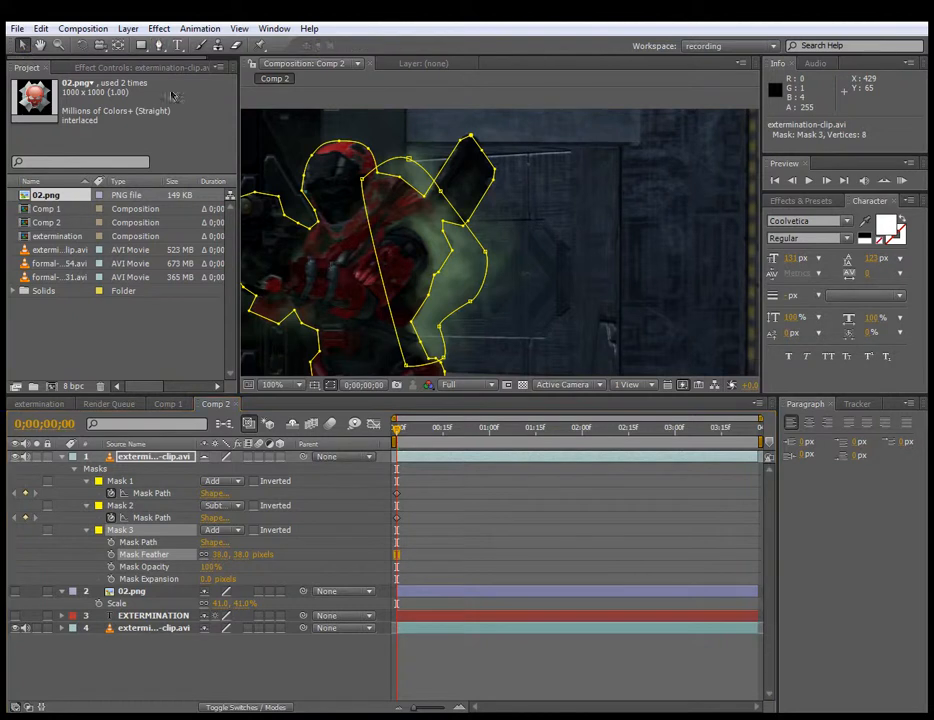
{"action": "left_click", "coordinate": [595, 229]}
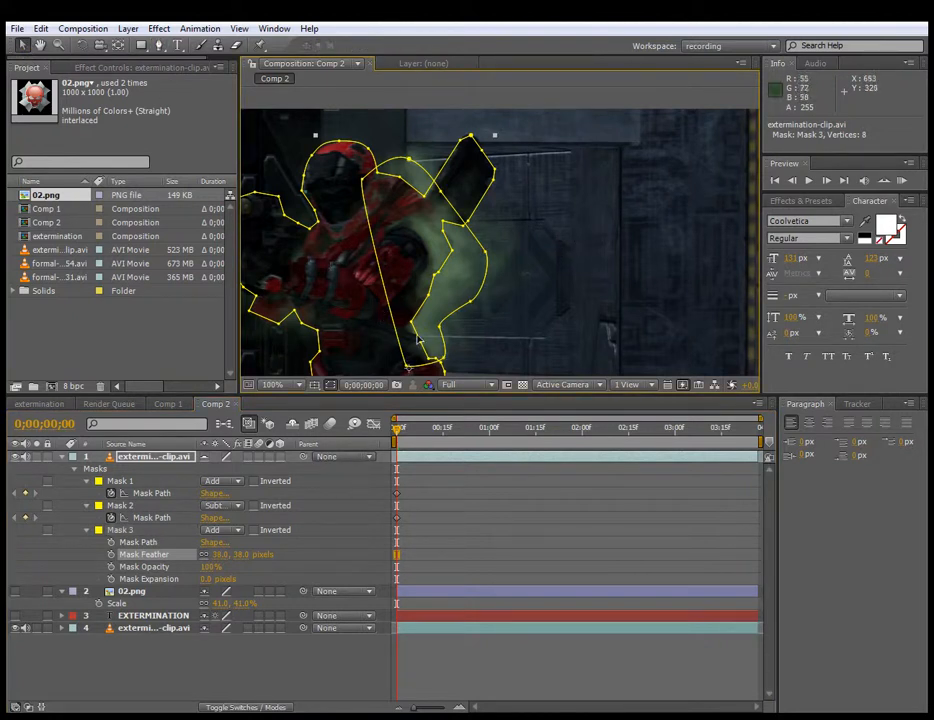
{"action": "left_click", "coordinate": [16, 592]}
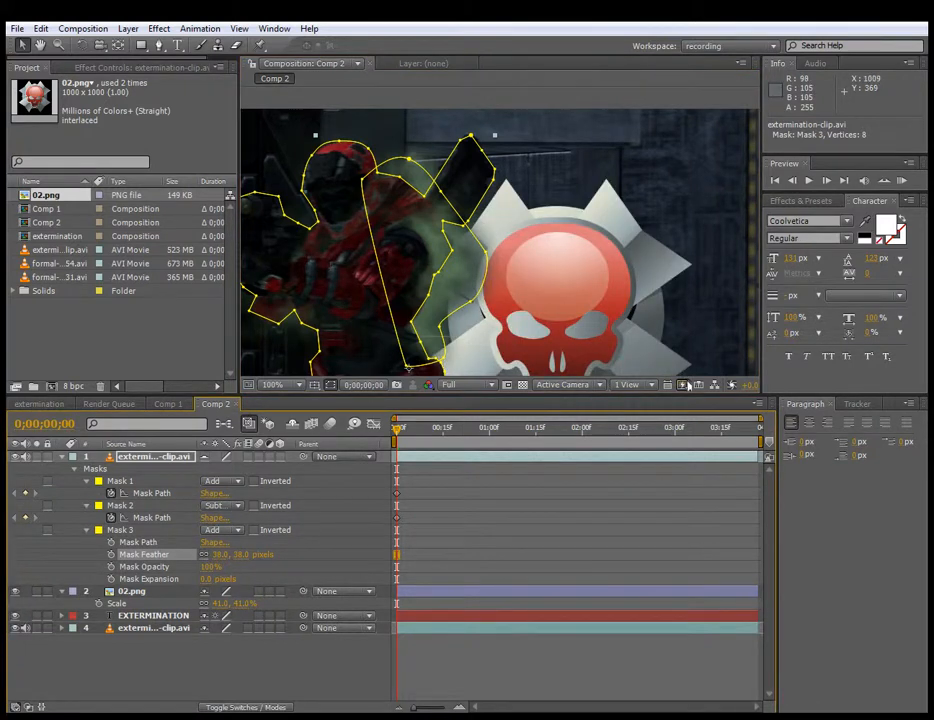
{"action": "left_click", "coordinate": [600, 98]}
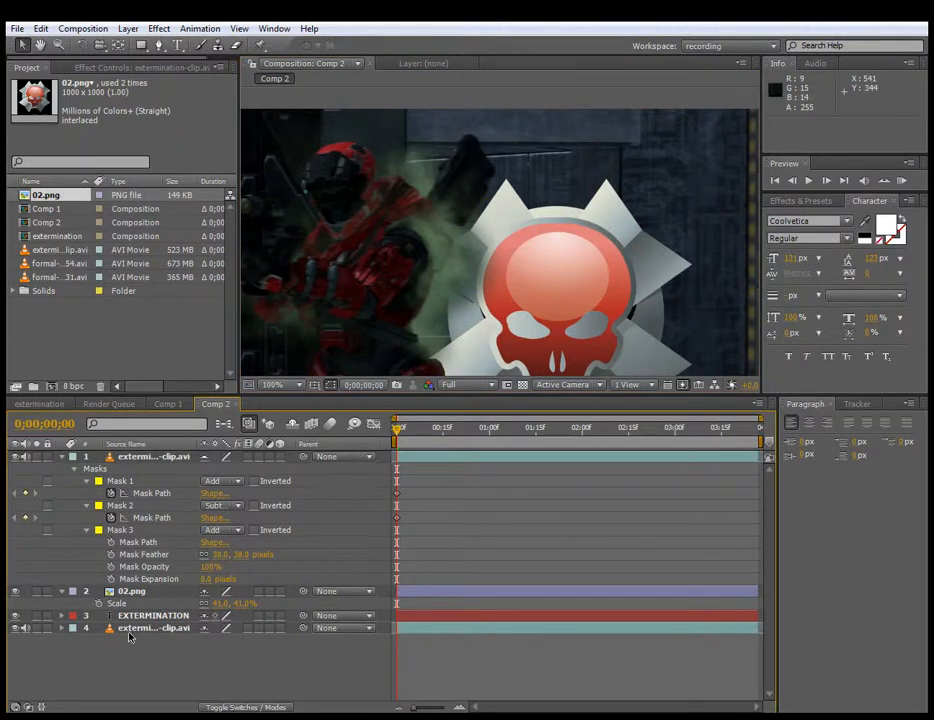
Step: Set the Mask 3 feather to 0 and check the glow's unfeathered edge against the skull logo
{"action": "left_click", "coordinate": [220, 554]}
{"action": "type", "text": "0"}
{"action": "key", "text": "Return"}
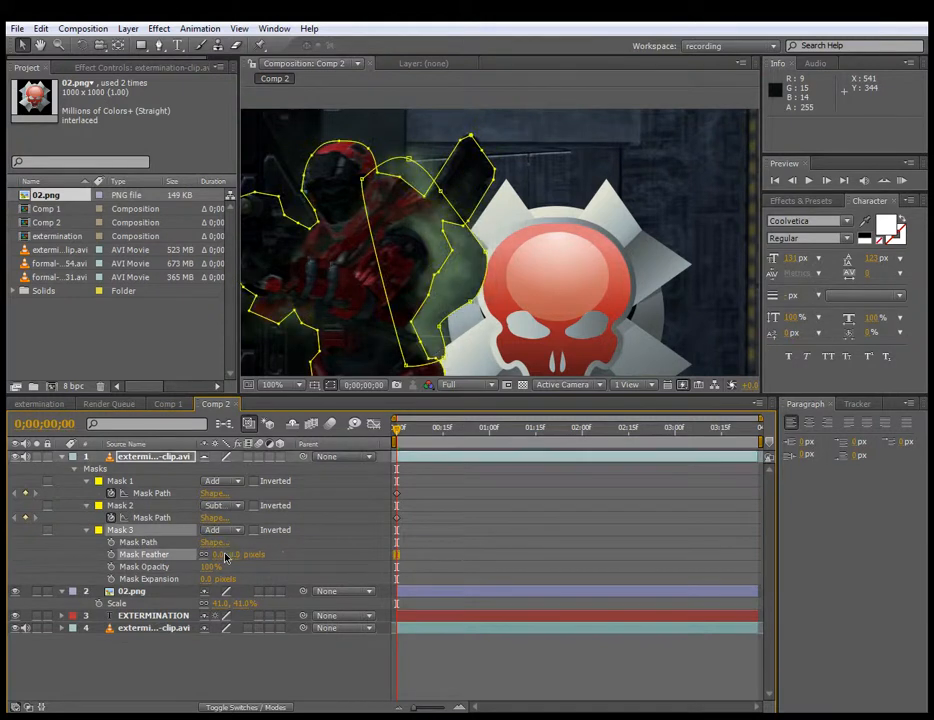
{"action": "left_click", "coordinate": [500, 104]}
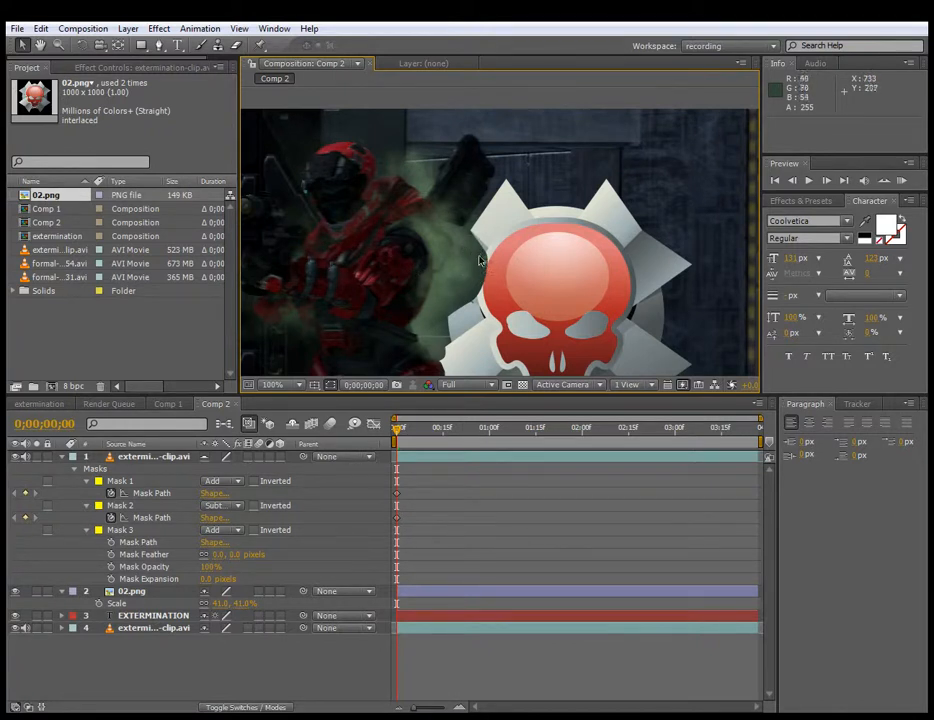
Step: Set the Mask 3 feather to 29 pixels and deselect the layer to view the softened glow edge
{"action": "left_click_drag", "start_coordinate": [218, 555], "coordinate": [238, 554]}
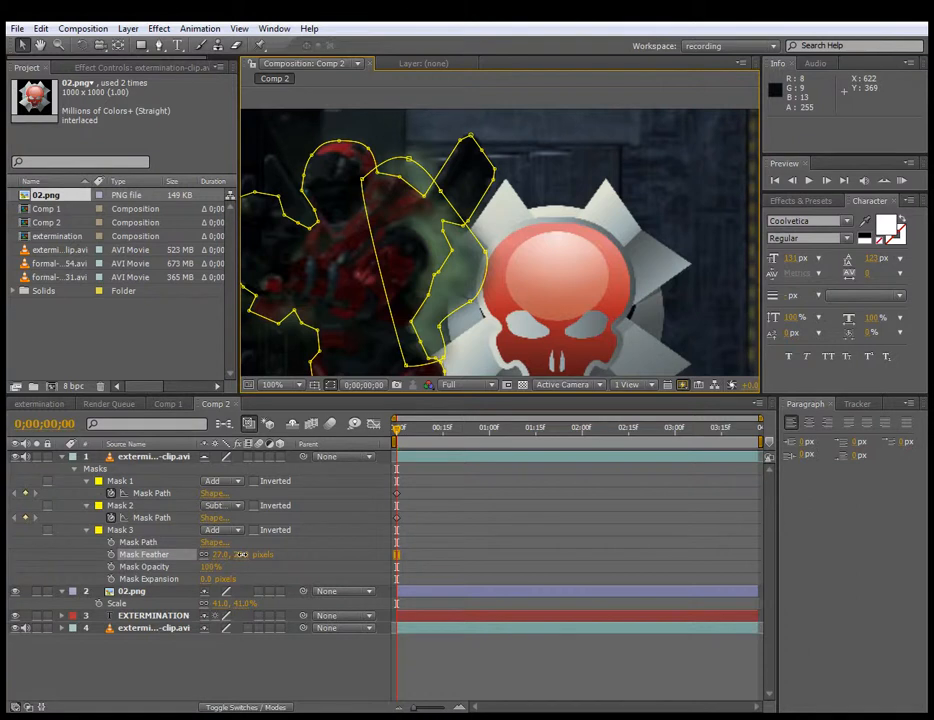
{"action": "left_click_drag", "start_coordinate": [240, 554], "coordinate": [246, 554]}
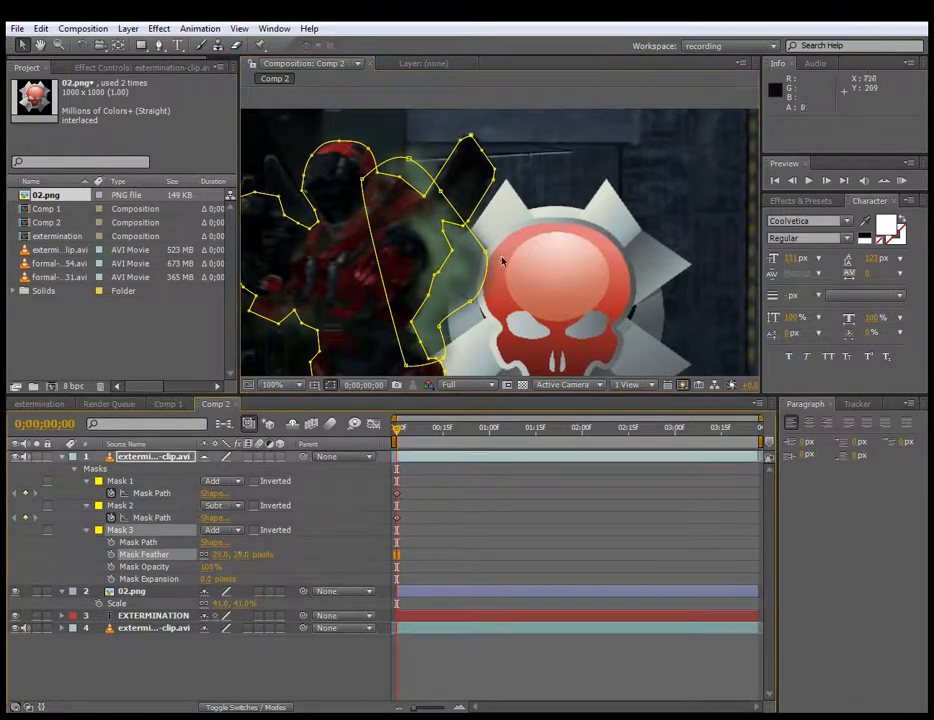
{"action": "left_click", "coordinate": [486, 95]}
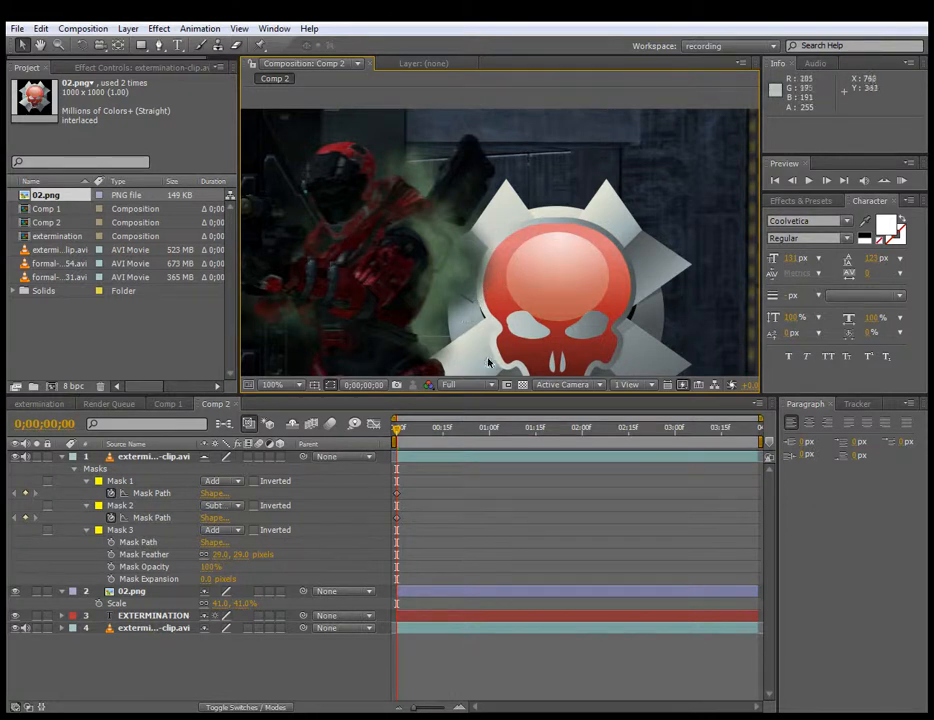
Step: Reposition the skull logo to about 826, 276 and raise the EXTERMINATION title to about 310, 580
{"action": "scroll", "coordinate": [512, 268], "scroll_direction": "down", "scroll_amount": 2}
{"action": "scroll", "coordinate": [514, 268], "scroll_direction": "down", "scroll_amount": 1}
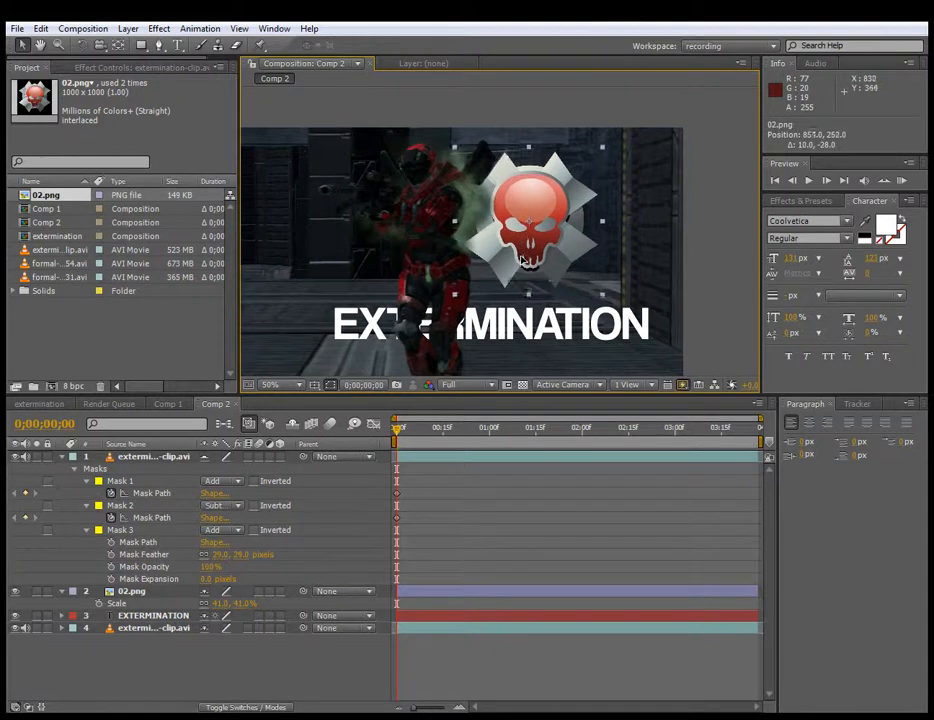
{"action": "left_click", "coordinate": [516, 246]}
{"action": "left_click_drag", "start_coordinate": [517, 245], "coordinate": [513, 242]}
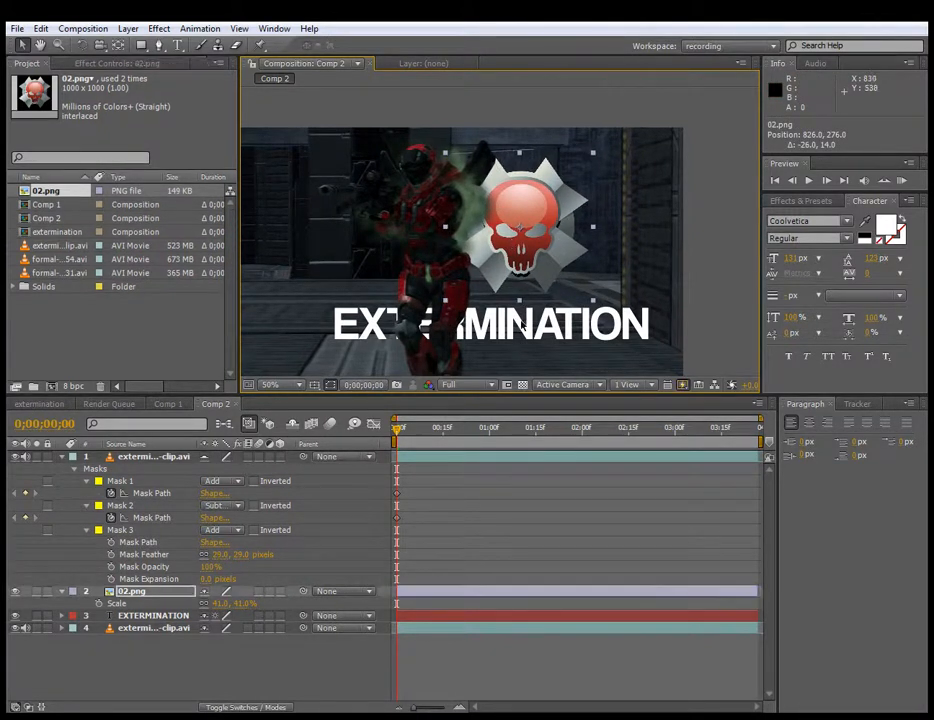
{"action": "left_click", "coordinate": [547, 333]}
{"action": "left_click_drag", "start_coordinate": [544, 331], "coordinate": [546, 327]}
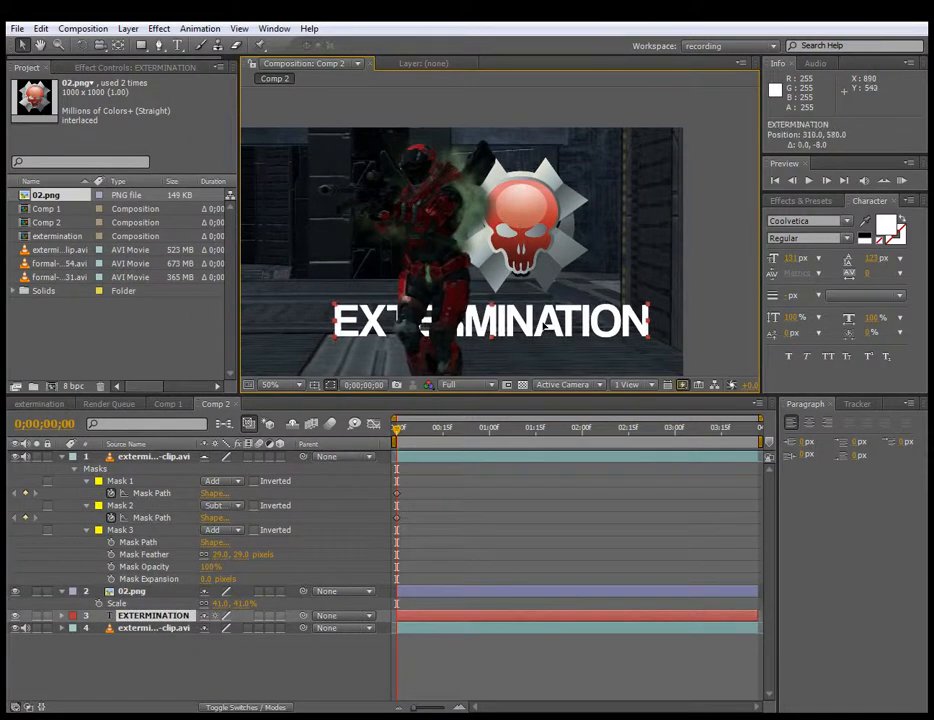
{"action": "left_click", "coordinate": [709, 313]}
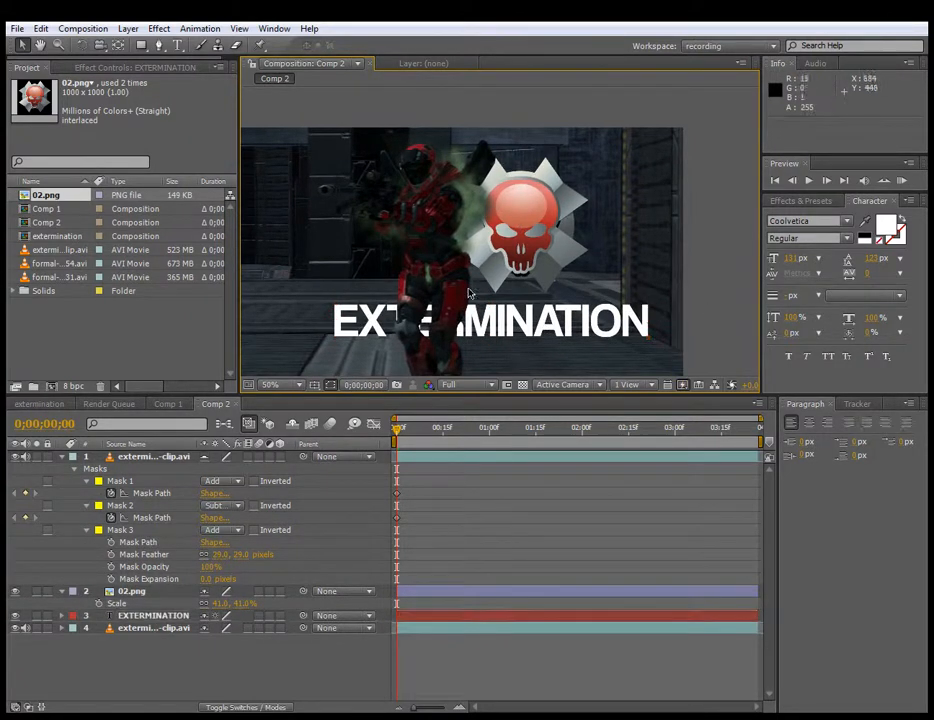
Step: Scrub the composition to about 0;00;03;16 and back to the first frame, comparing the masks with the character's movement
{"action": "left_click", "coordinate": [425, 333]}
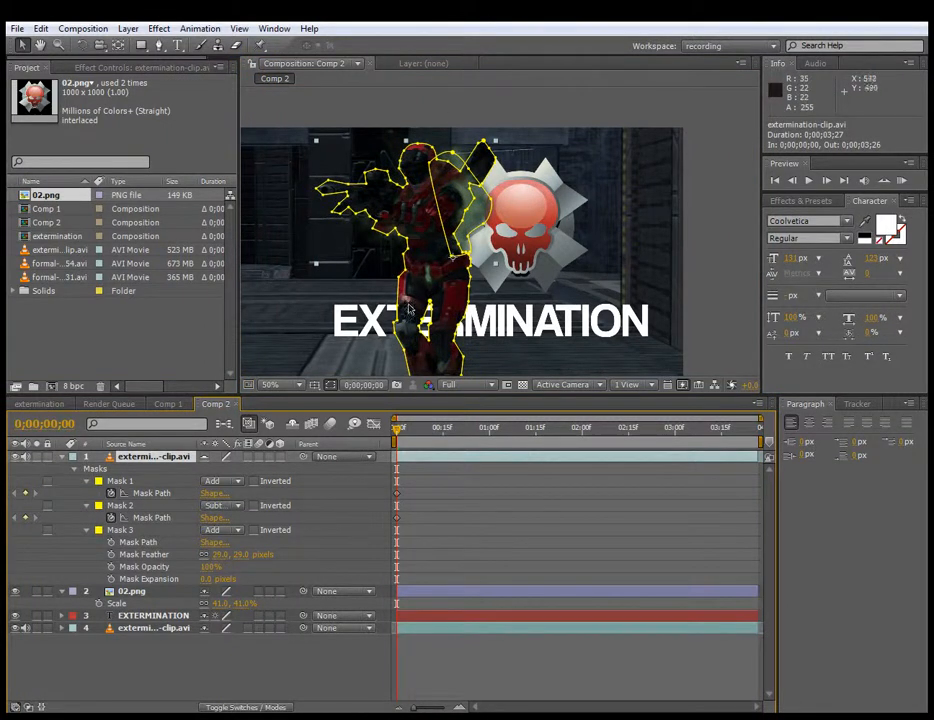
{"action": "left_click", "coordinate": [420, 97]}
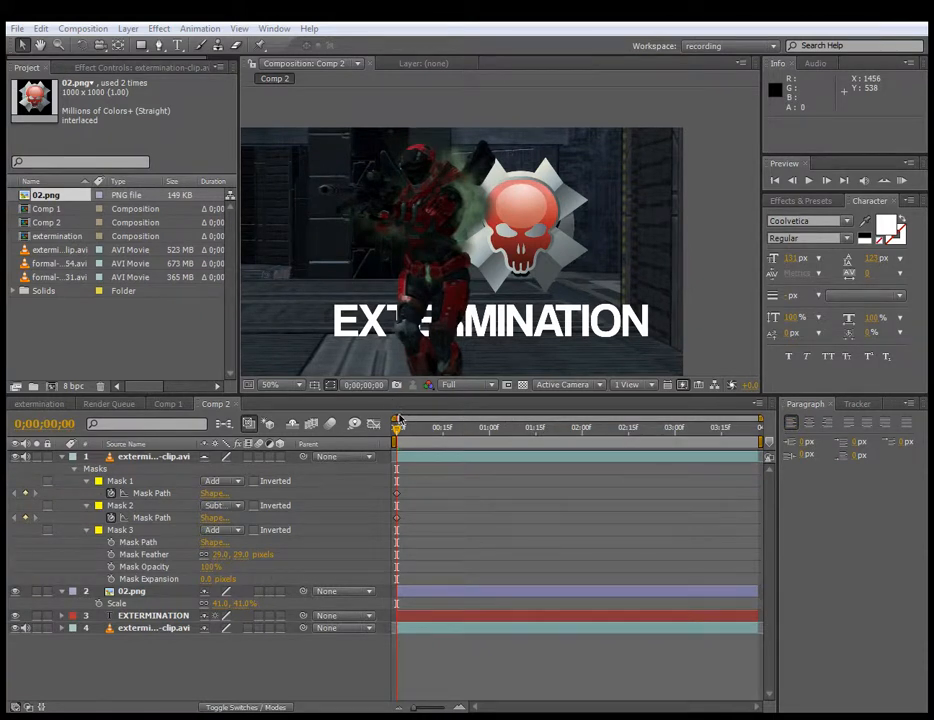
{"action": "left_click_drag", "start_coordinate": [410, 430], "coordinate": [724, 428]}
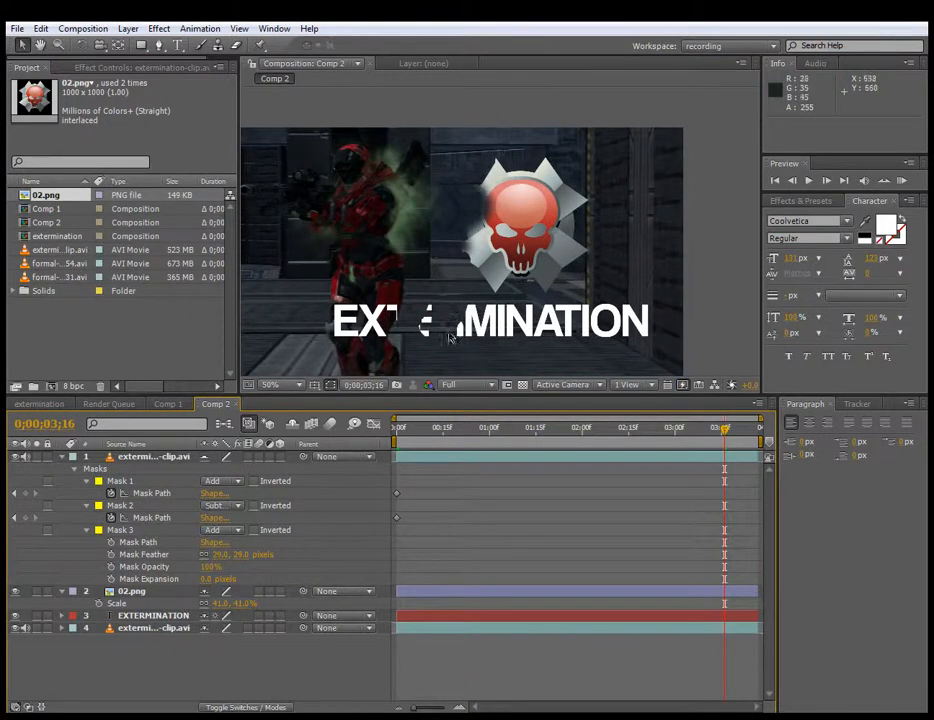
{"action": "left_click", "coordinate": [441, 322]}
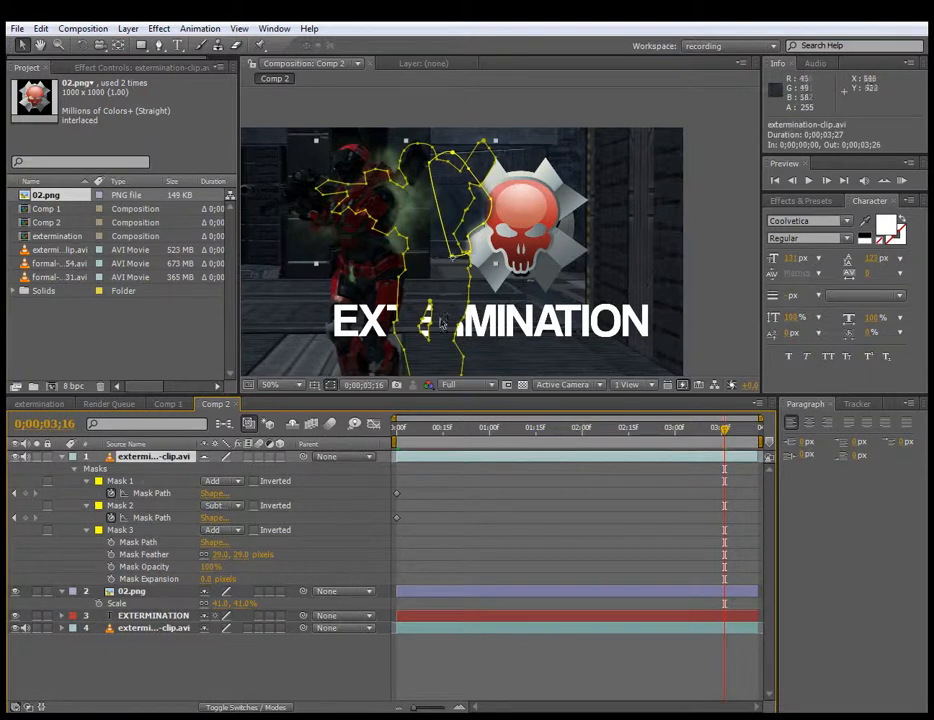
{"action": "left_click_drag", "start_coordinate": [720, 428], "coordinate": [653, 428]}
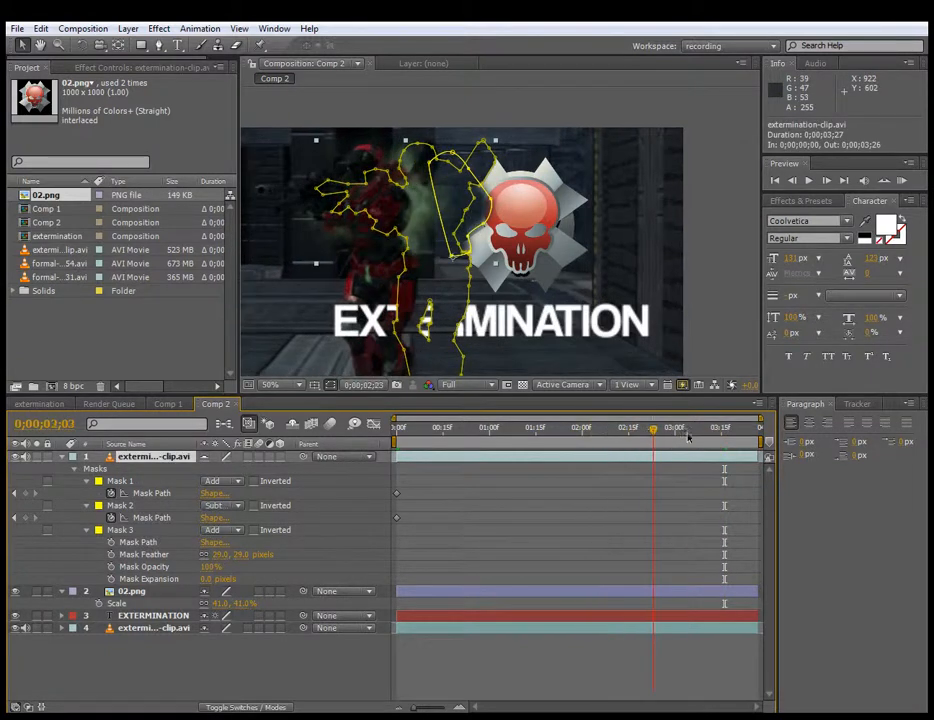
{"action": "left_click", "coordinate": [688, 437]}
{"action": "left_click", "coordinate": [727, 325]}
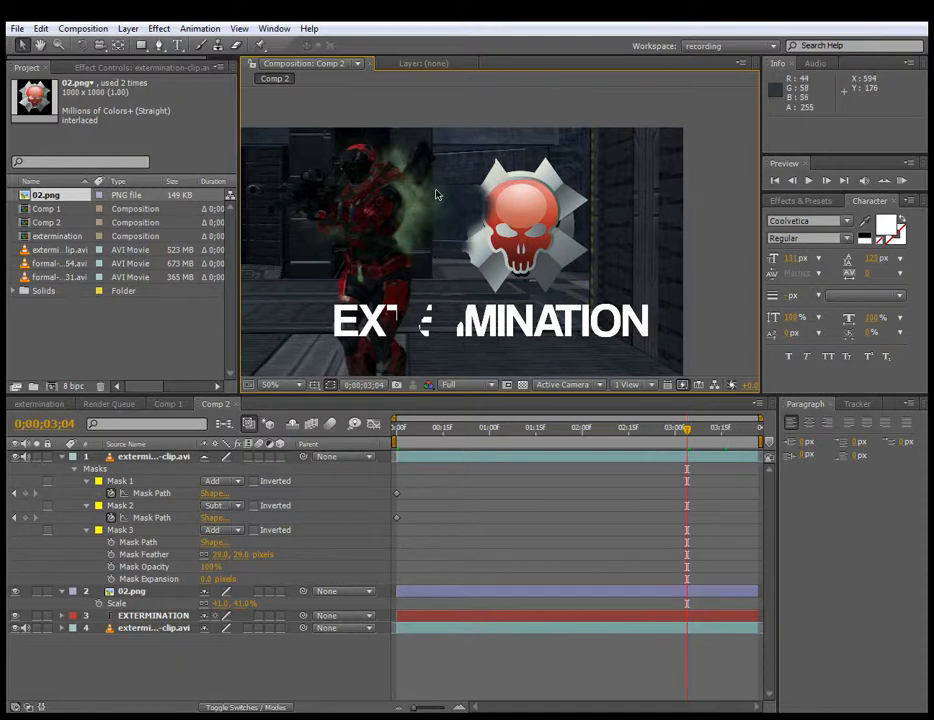
{"action": "left_click_drag", "start_coordinate": [687, 430], "coordinate": [397, 428]}
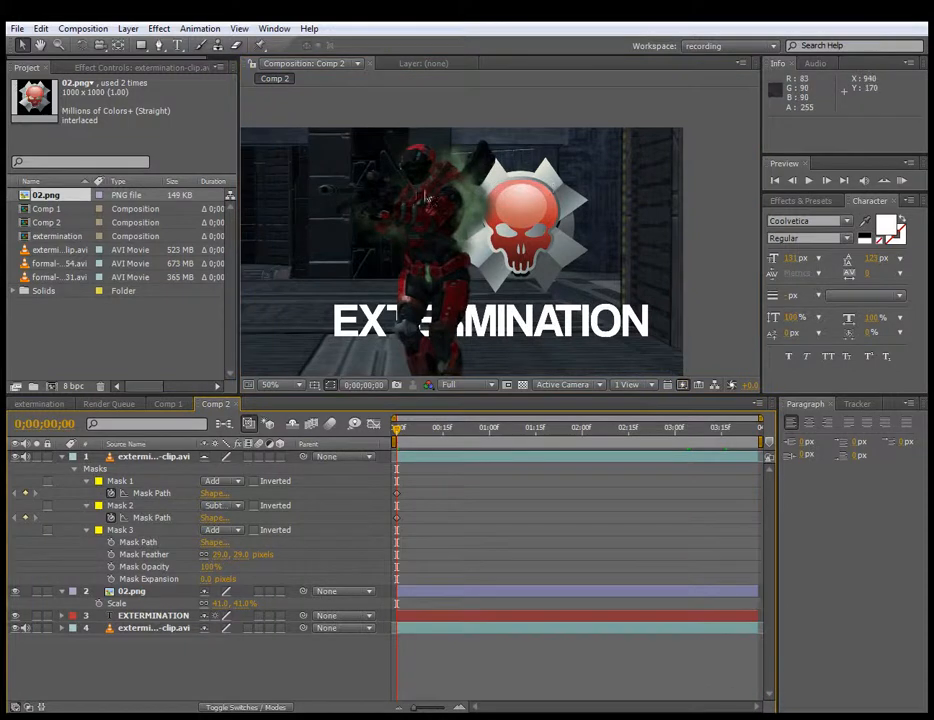
{"action": "left_click", "coordinate": [156, 460]}
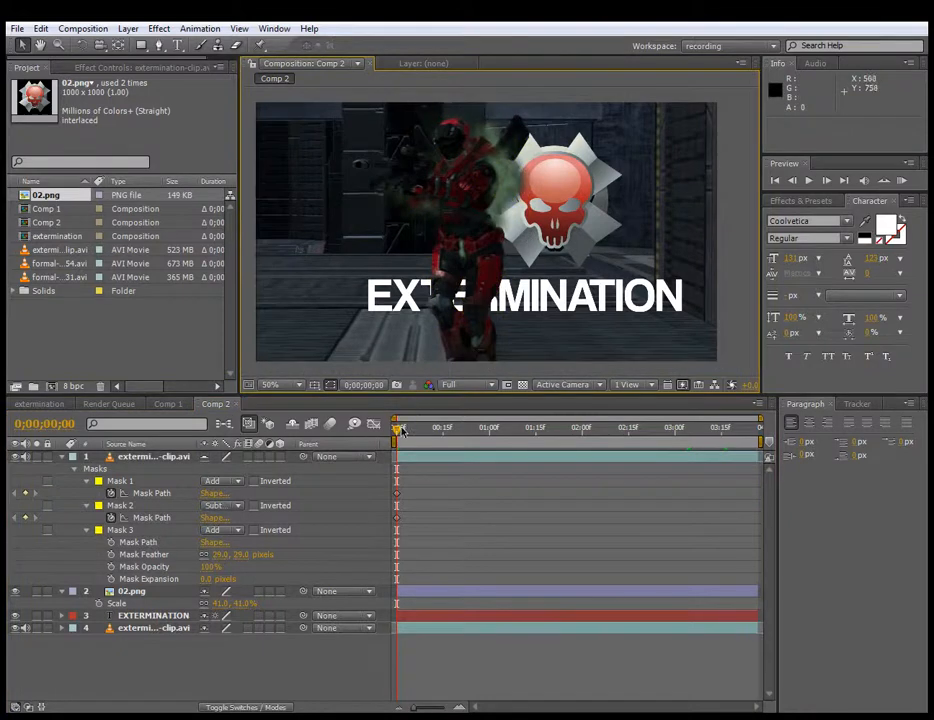
{"action": "left_click_drag", "start_coordinate": [398, 433], "coordinate": [245, 425]}
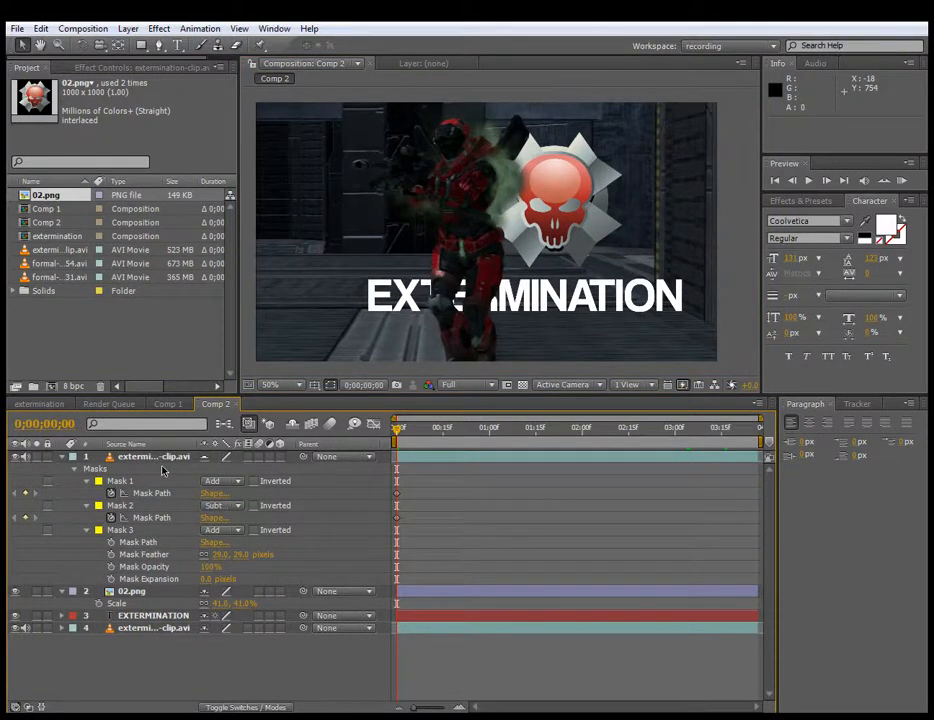
{"action": "mouse_move", "coordinate": [400, 430]}
{"action": "left_mouse_down"}
{"action": "mouse_move", "coordinate": [740, 432]}
{"action": "mouse_move", "coordinate": [390, 434]}
{"action": "left_mouse_up"}
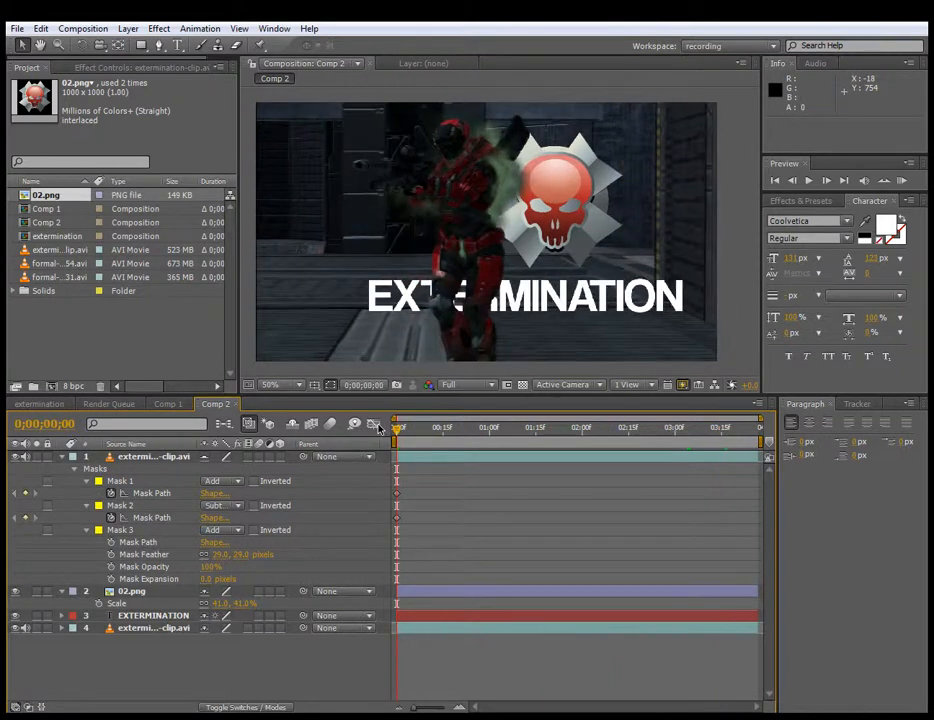
Step: Reveal the mask paths of the top clip layer and expand all properties of Mask 1
{"action": "left_click", "coordinate": [165, 458]}
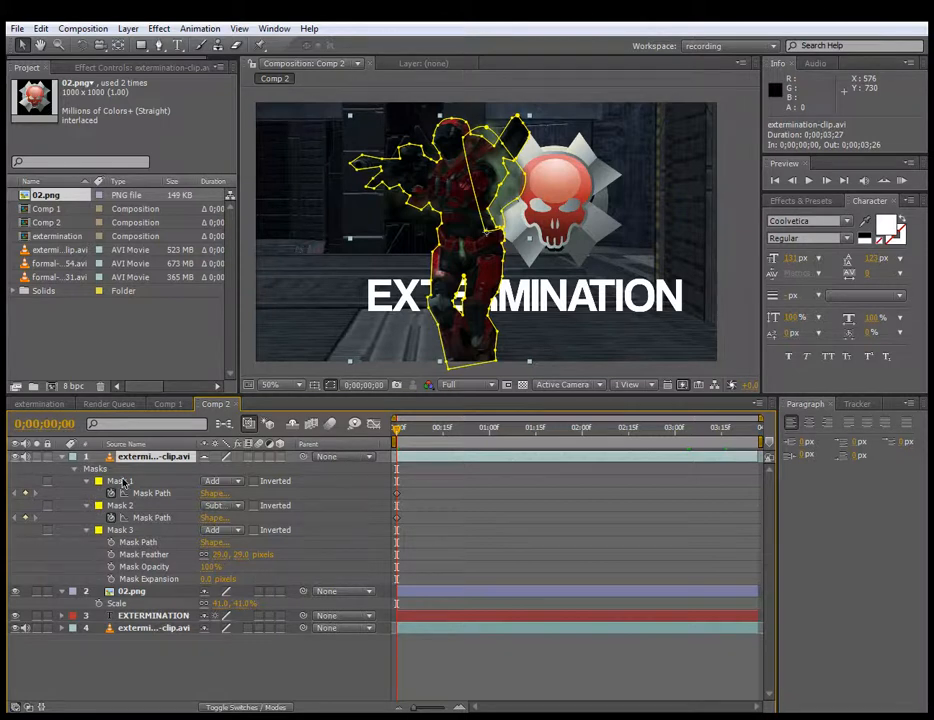
{"action": "key", "text": "p"}
{"action": "key", "text": "p"}
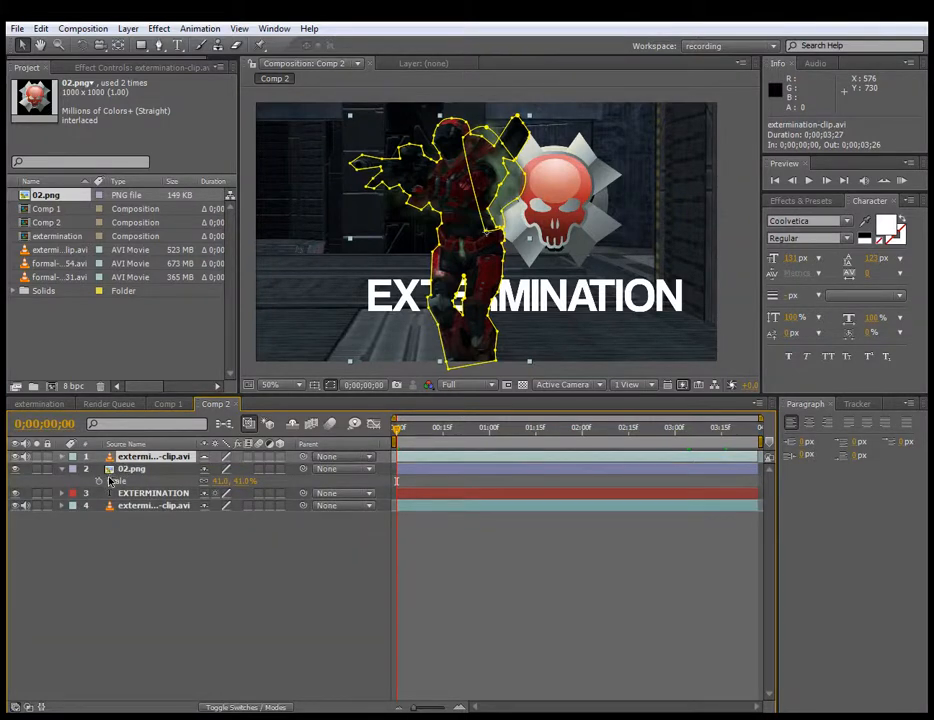
{"action": "key", "text": "m"}
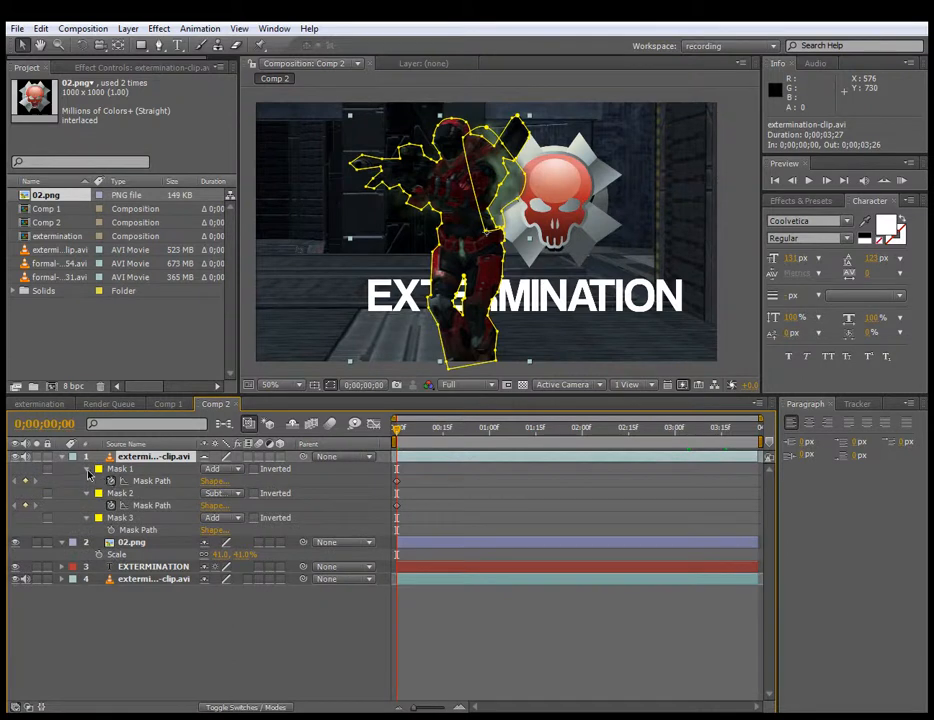
{"action": "left_click", "coordinate": [87, 470]}
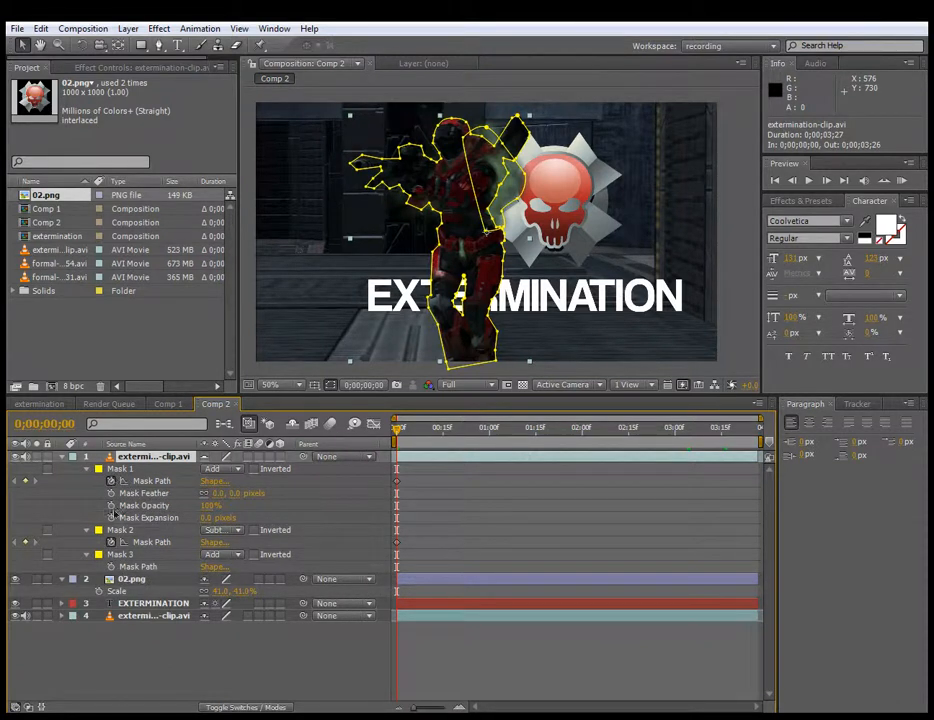
Step: Enable keyframing of the Mask 3 path at the first frame and go to the last frame, 0;00;03;26
{"action": "left_click", "coordinate": [111, 567]}
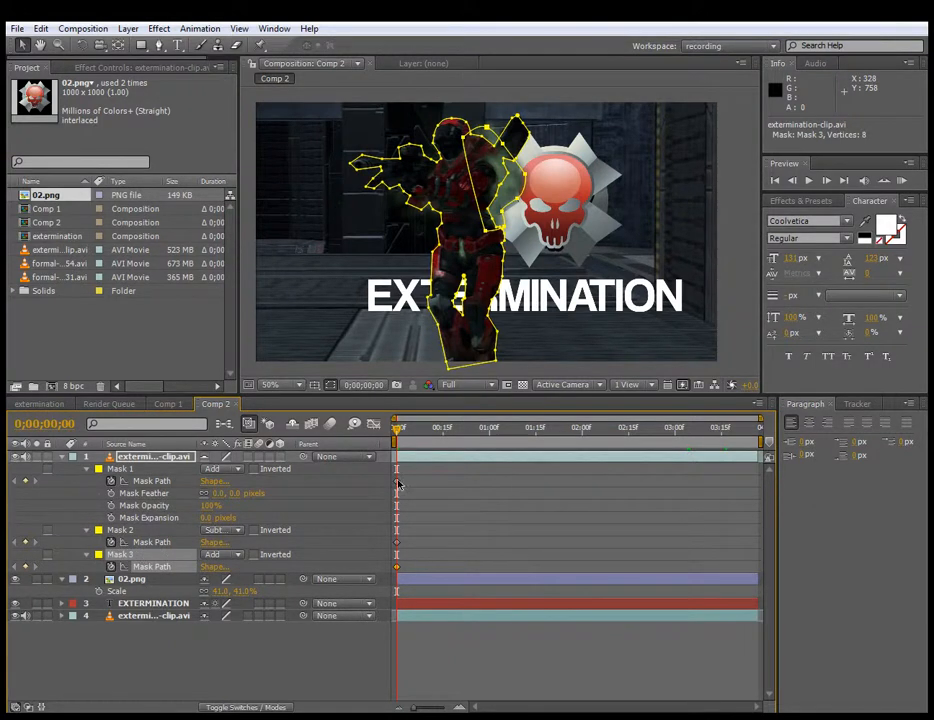
{"action": "left_click_drag", "start_coordinate": [397, 428], "coordinate": [780, 431]}
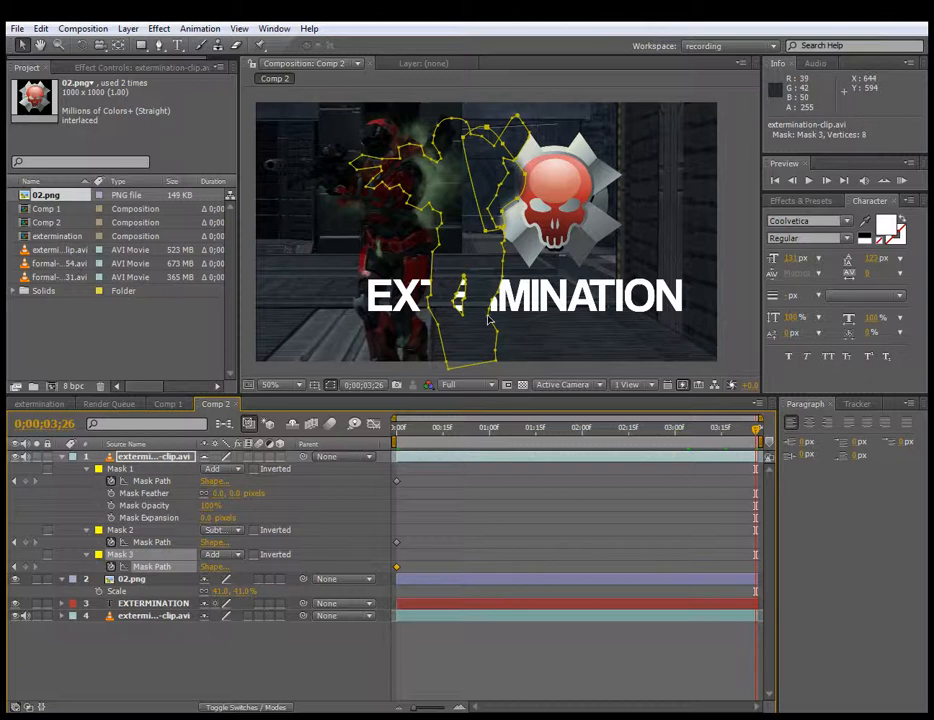
{"action": "double_click", "coordinate": [489, 318]}
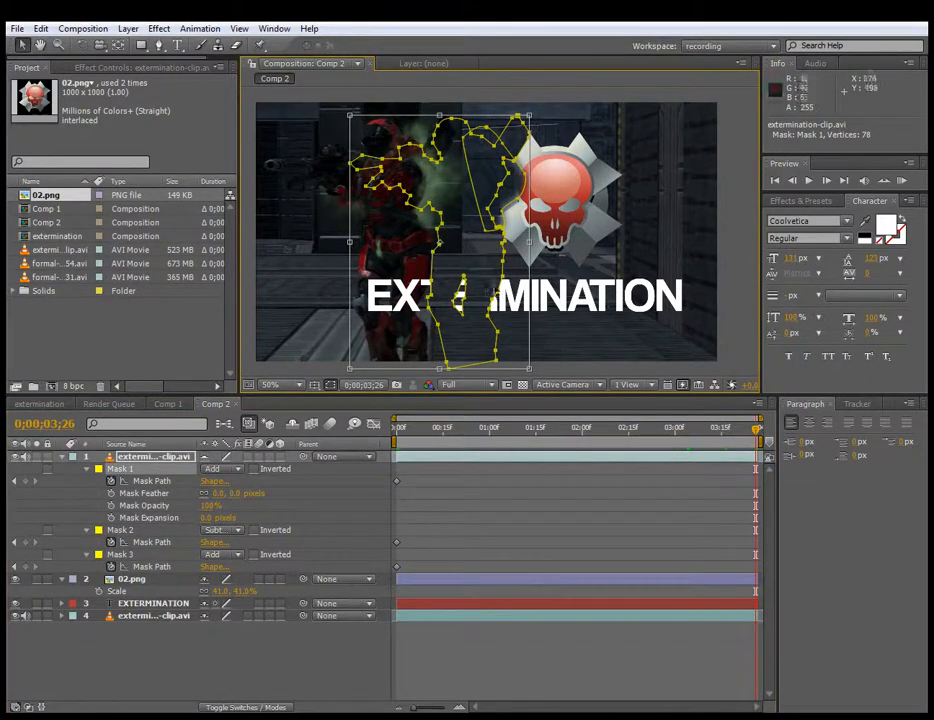
{"action": "left_click_drag", "start_coordinate": [503, 262], "coordinate": [428, 275]}
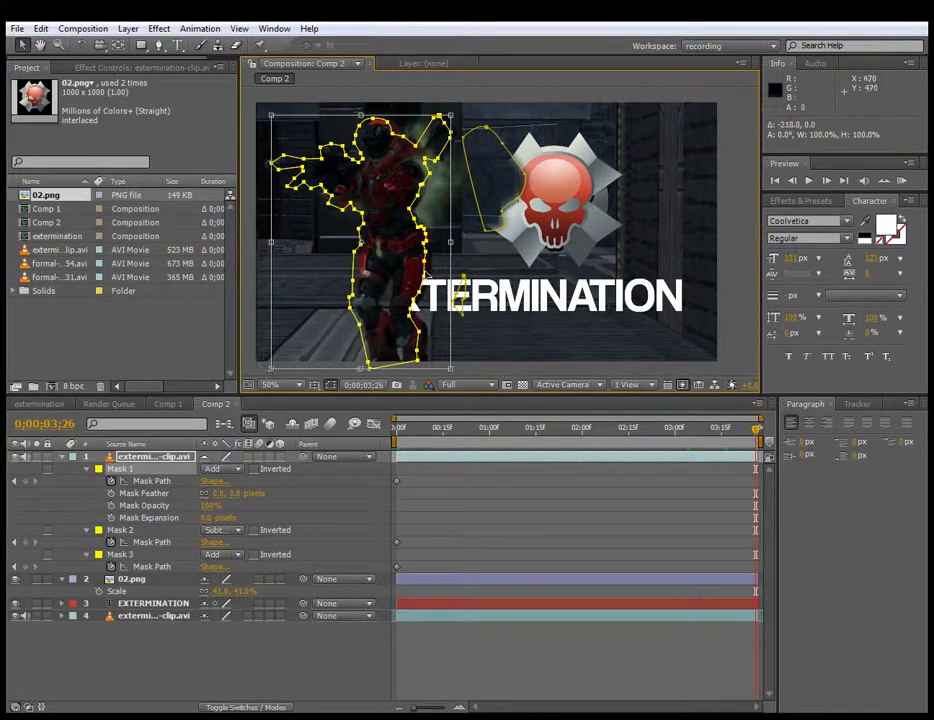
{"action": "key", "text": "ctrl+z"}
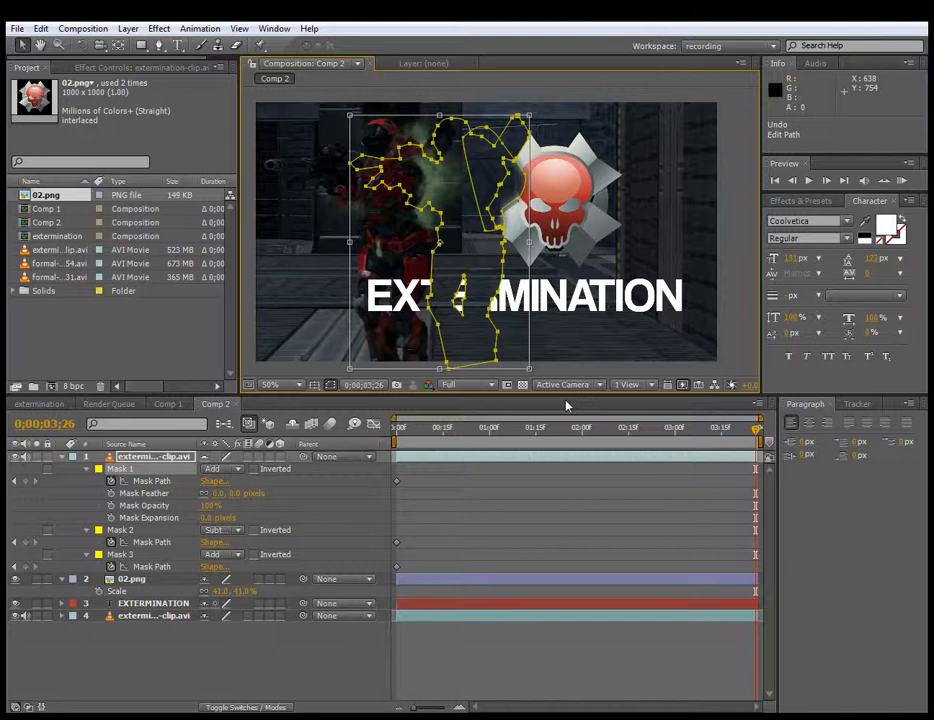
Step: Select Masks 1, 2 and 3 together and move them about 202 pixels left onto the character at the last frame
{"action": "left_click", "coordinate": [122, 531]}
{"action": "left_click", "coordinate": [119, 555], "text": "shift"}
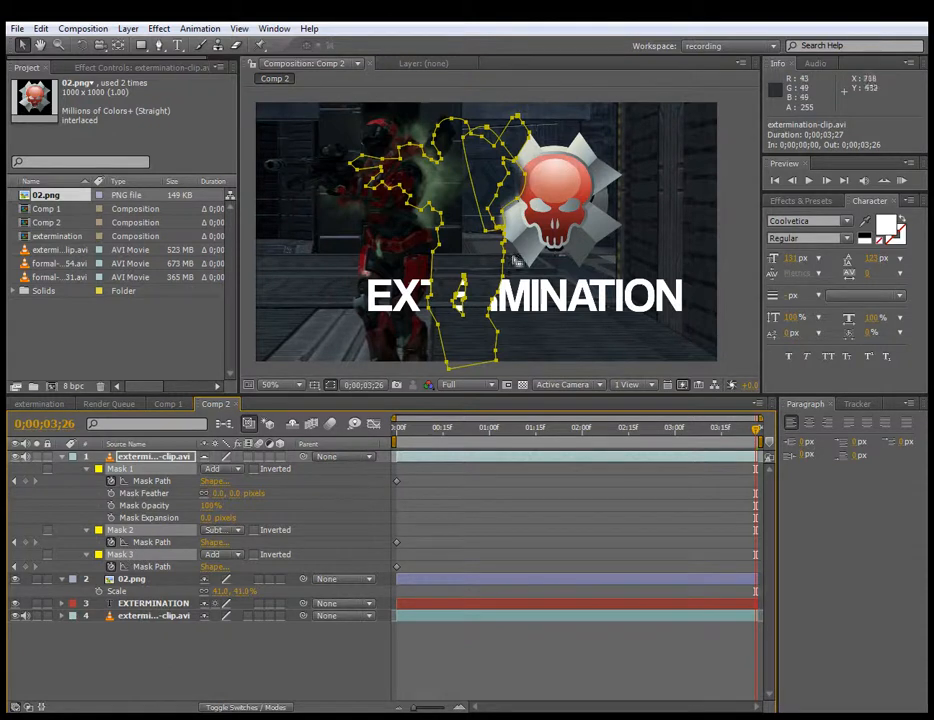
{"action": "double_click", "coordinate": [491, 310]}
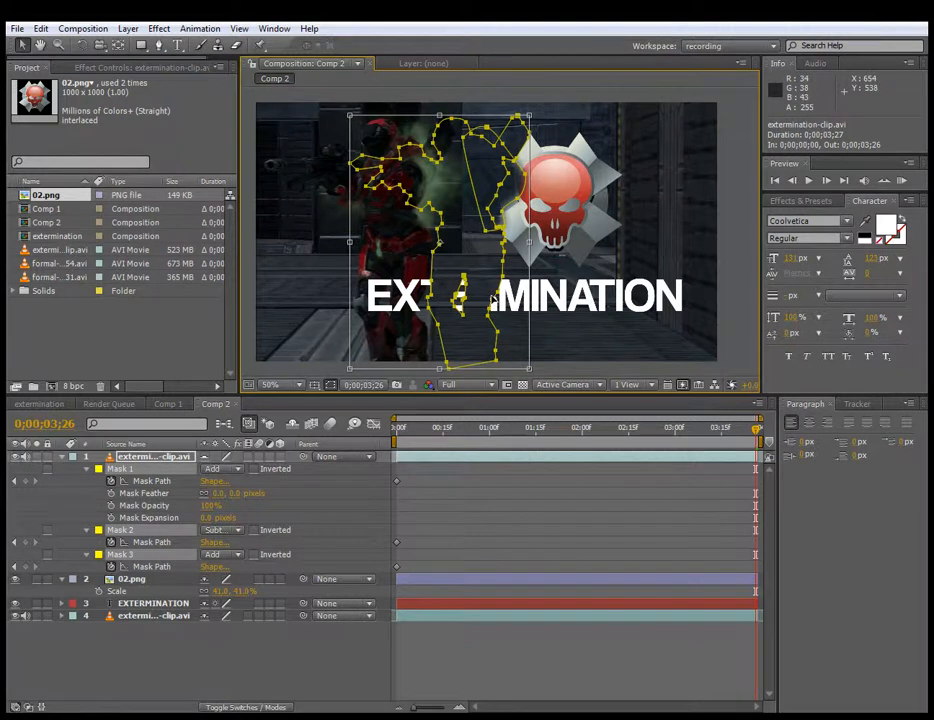
{"action": "left_click_drag", "start_coordinate": [491, 298], "coordinate": [419, 300]}
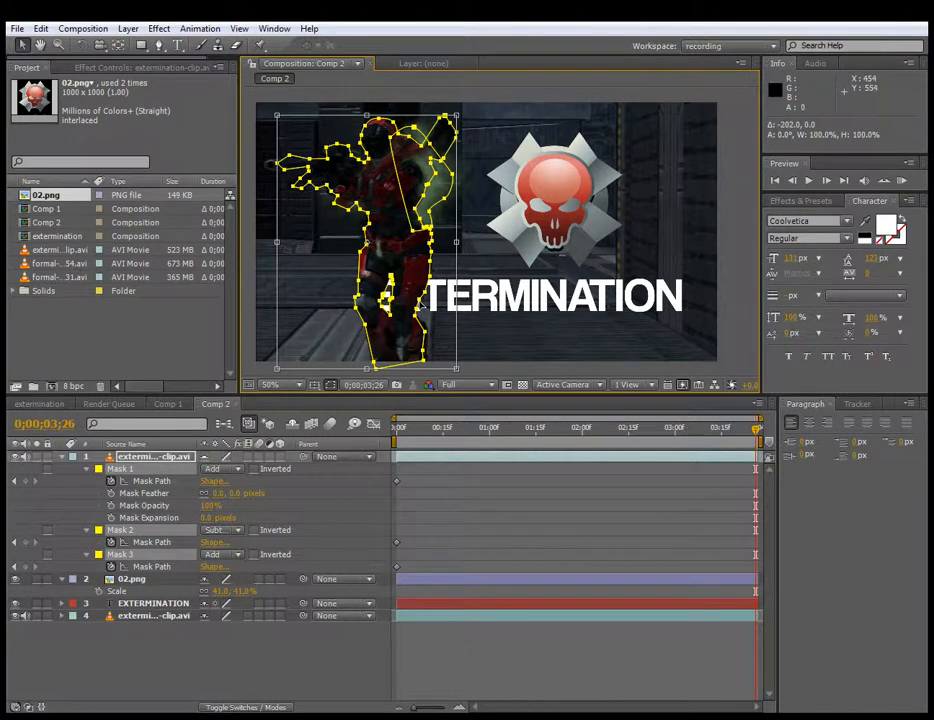
Step: Align the gap between the character's legs by shifting the three masks to a total offset of about -204.5 pixels horizontally
{"action": "scroll", "coordinate": [394, 294], "scroll_direction": "up", "scroll_amount": 1}
{"action": "left_click_drag", "start_coordinate": [370, 289], "coordinate": [518, 198]}
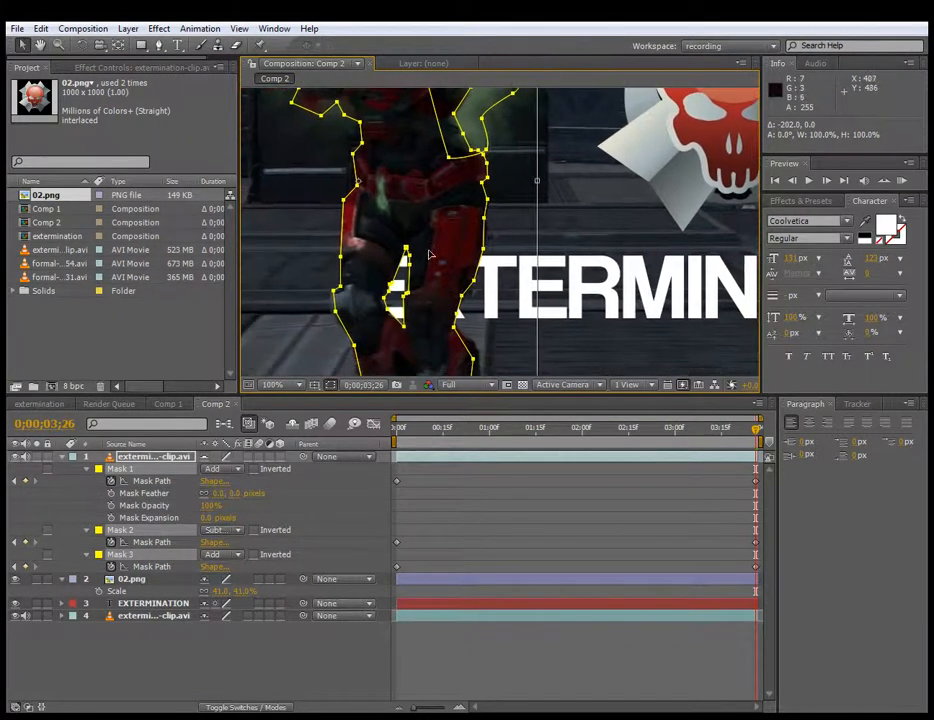
{"action": "scroll", "coordinate": [430, 252], "scroll_direction": "up", "scroll_amount": 1}
{"action": "left_click_drag", "start_coordinate": [379, 258], "coordinate": [498, 194]}
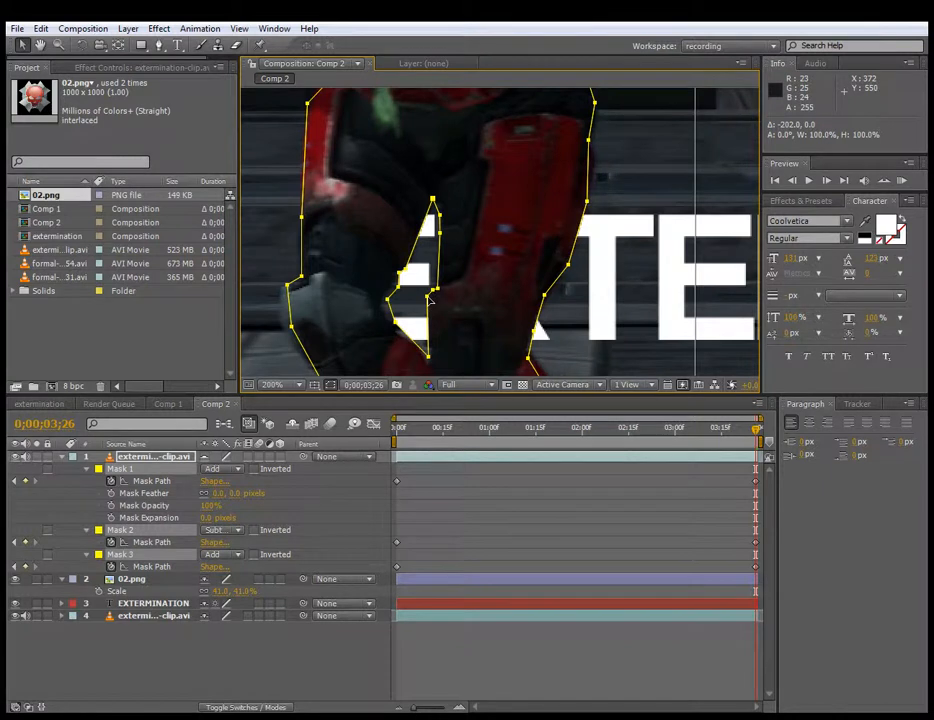
{"action": "left_click_drag", "start_coordinate": [428, 301], "coordinate": [424, 296]}
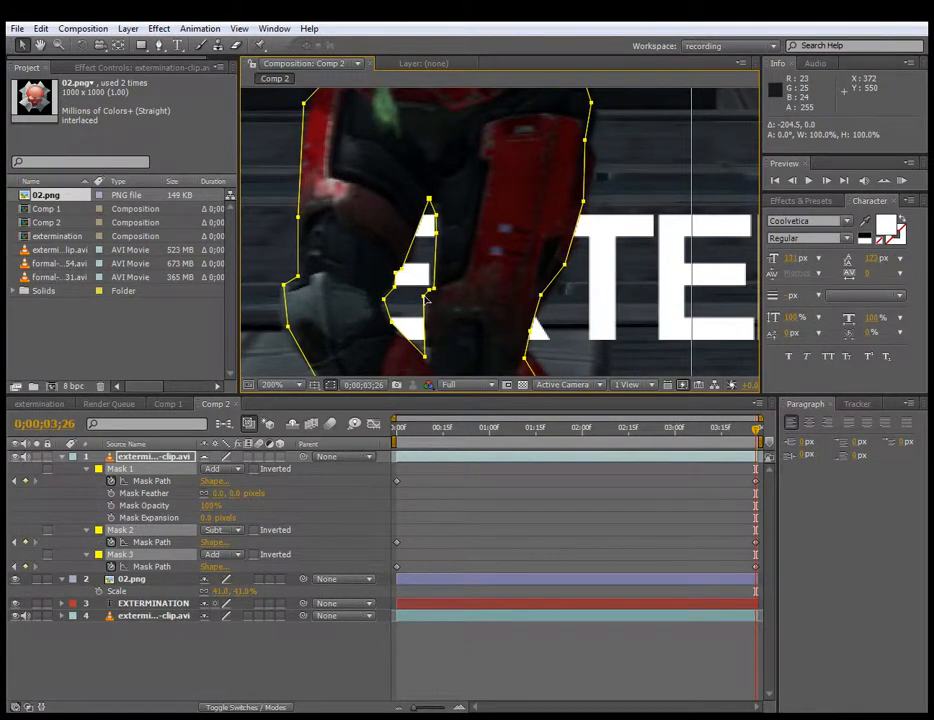
Step: Refine the three masks against the helmet and legs, ending at a total offset of -202.0, 0.5
{"action": "left_click_drag", "start_coordinate": [621, 212], "coordinate": [540, 330]}
{"action": "left_click_drag", "start_coordinate": [505, 194], "coordinate": [542, 242]}
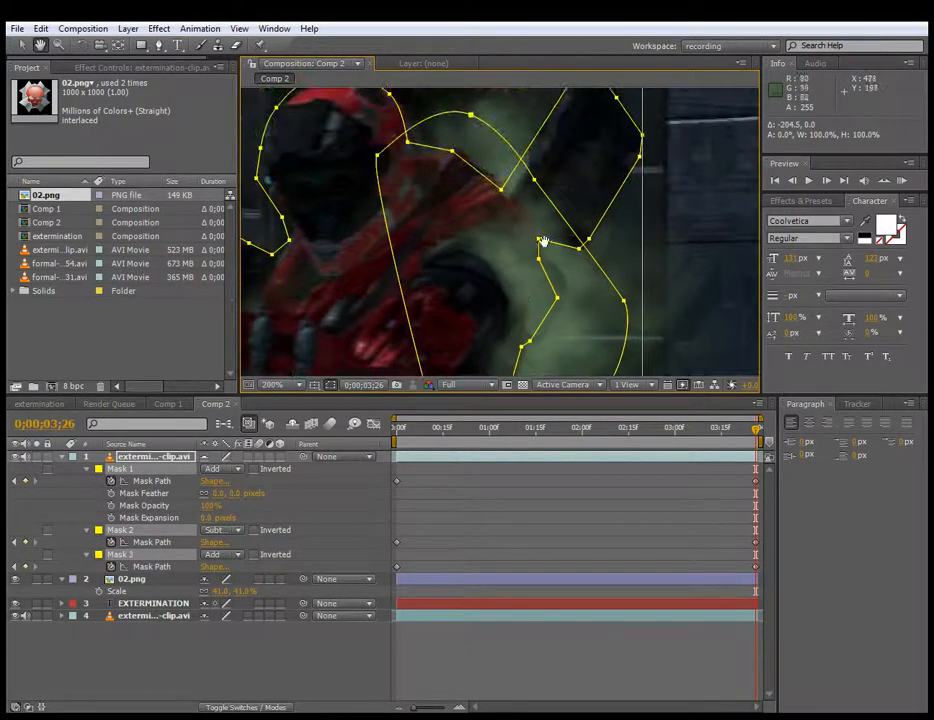
{"action": "left_click_drag", "start_coordinate": [484, 229], "coordinate": [535, 262]}
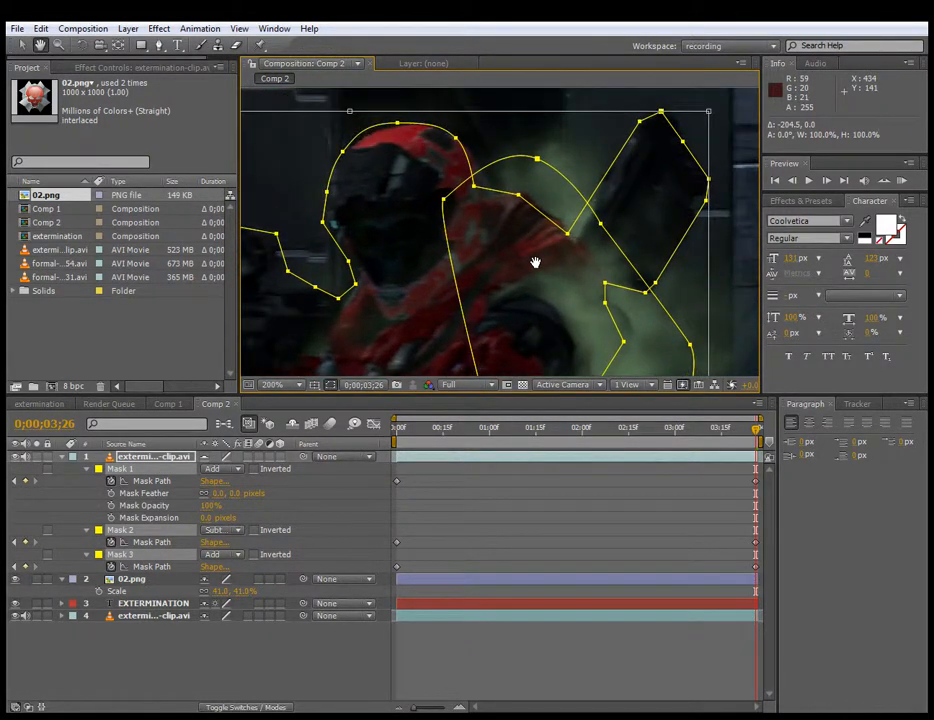
{"action": "key", "text": "v"}
{"action": "left_click_drag", "start_coordinate": [401, 127], "coordinate": [404, 128]}
{"action": "key", "text": "h"}
{"action": "left_click_drag", "start_coordinate": [625, 340], "coordinate": [540, 100]}
{"action": "left_click_drag", "start_coordinate": [542, 290], "coordinate": [571, 110]}
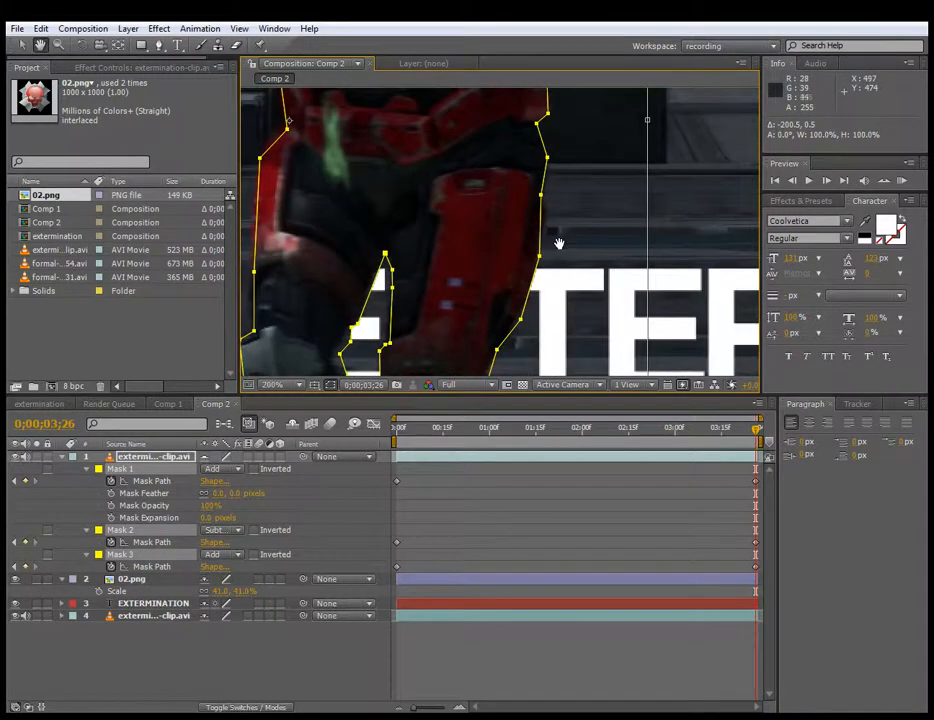
{"action": "left_click_drag", "start_coordinate": [559, 243], "coordinate": [575, 206]}
{"action": "key", "text": "v"}
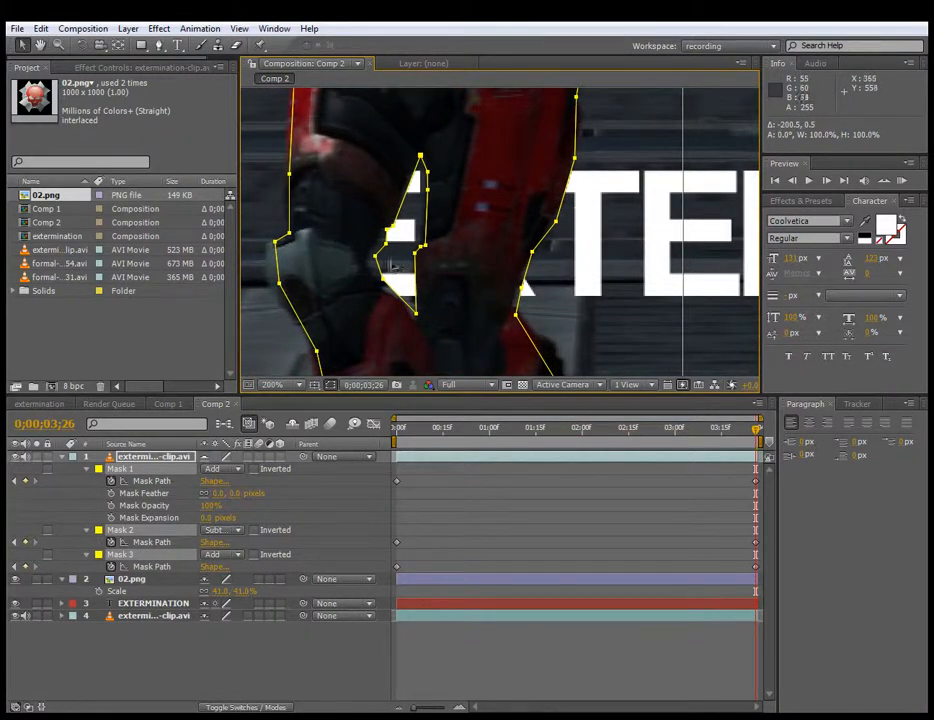
{"action": "key", "text": "Left"}
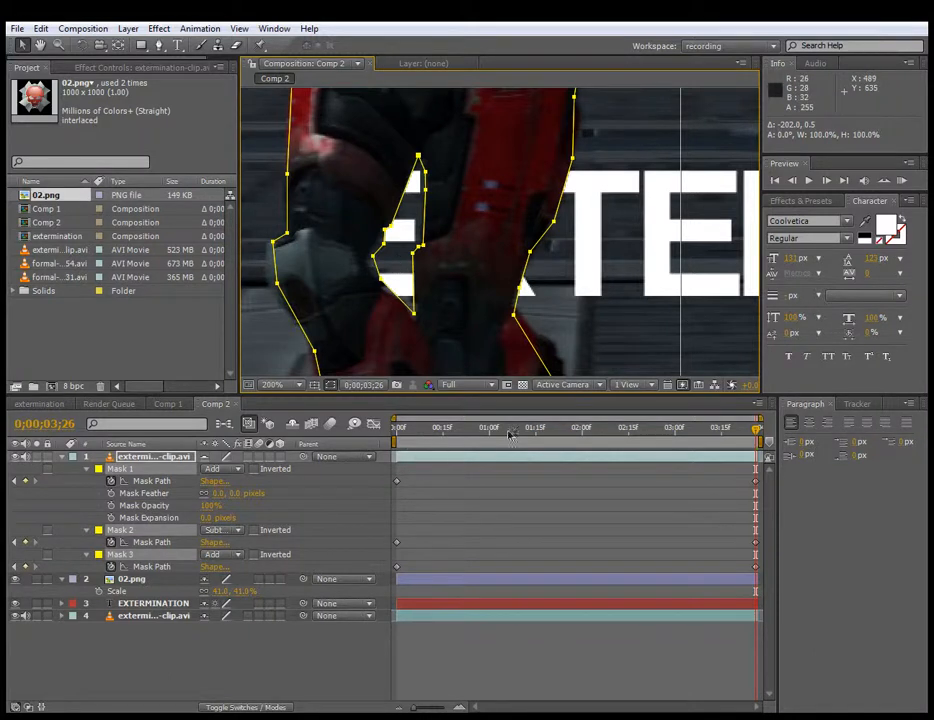
Step: Deselect the masks and scrub the composition back to 0;00;01;13, checking how the animated masks follow the character
{"action": "left_click_drag", "start_coordinate": [755, 433], "coordinate": [751, 433]}
{"action": "scroll", "coordinate": [648, 183], "scroll_direction": "down", "scroll_amount": 3}
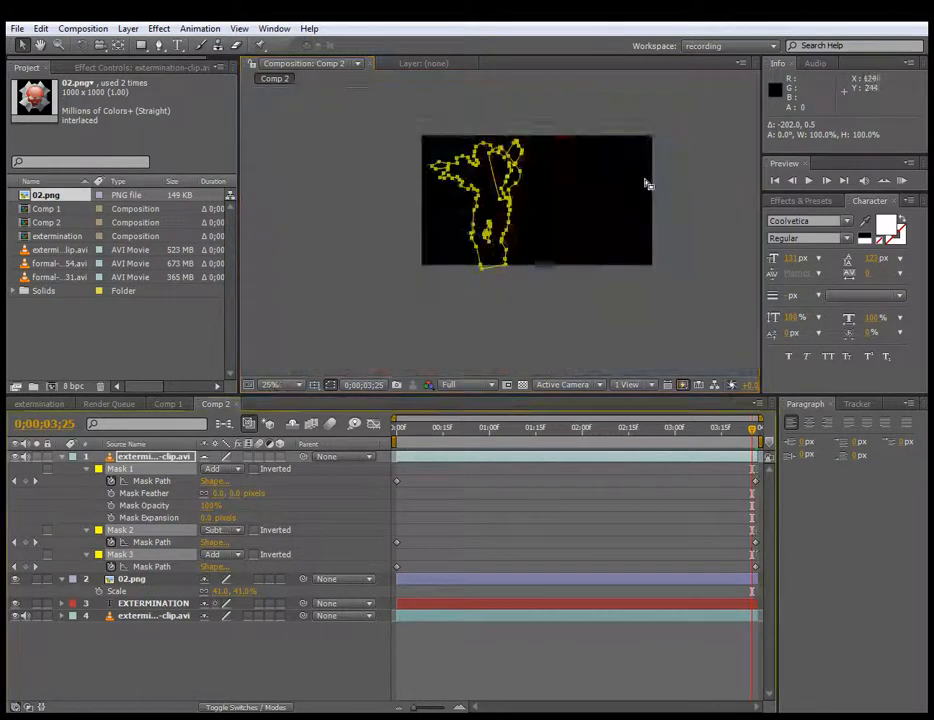
{"action": "scroll", "coordinate": [648, 183], "scroll_direction": "up", "scroll_amount": 1}
{"action": "left_click_drag", "start_coordinate": [630, 189], "coordinate": [501, 259]}
{"action": "left_click", "coordinate": [721, 236]}
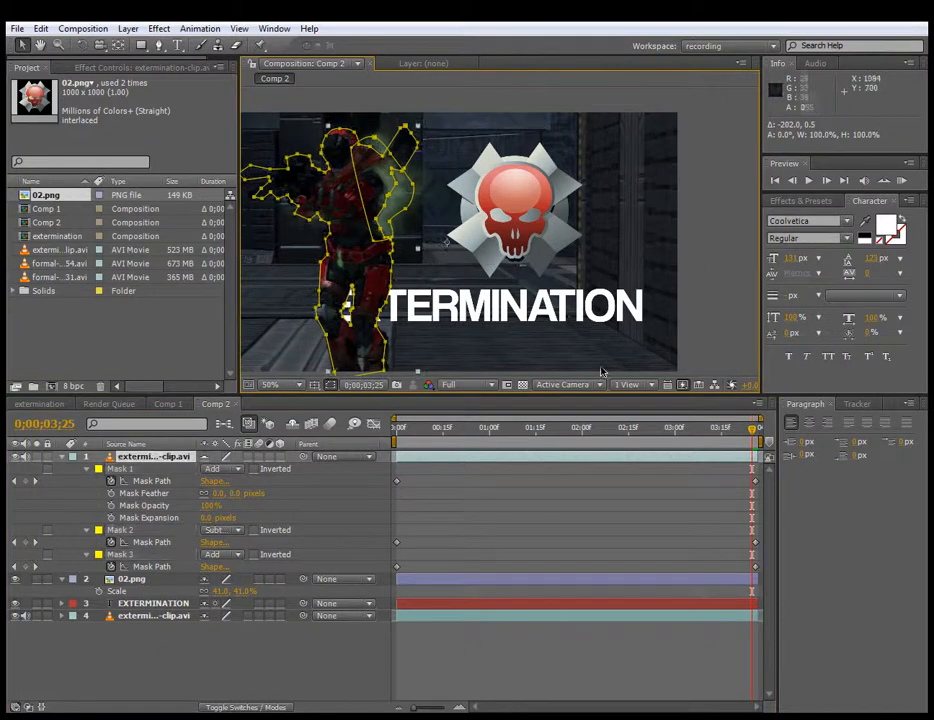
{"action": "left_click_drag", "start_coordinate": [601, 294], "coordinate": [619, 273]}
{"action": "left_click", "coordinate": [711, 306]}
{"action": "left_click_drag", "start_coordinate": [748, 440], "coordinate": [529, 436]}
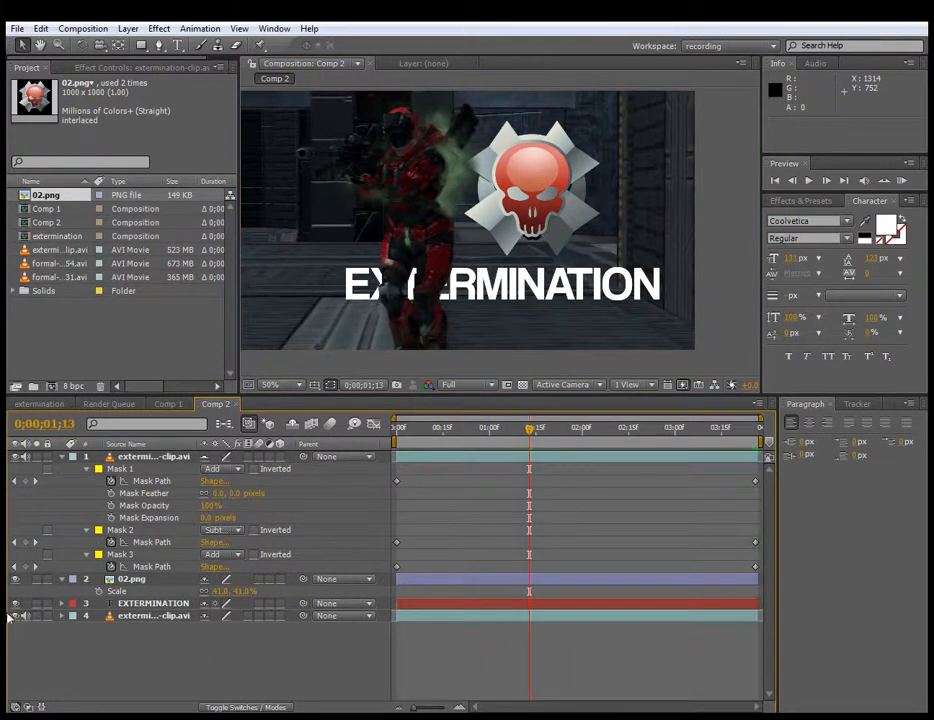
Step: Toggle the visibility of the bottom clip and the masked top clip while scrubbing, comparing the cut-out with the original footage
{"action": "left_click", "coordinate": [128, 459]}
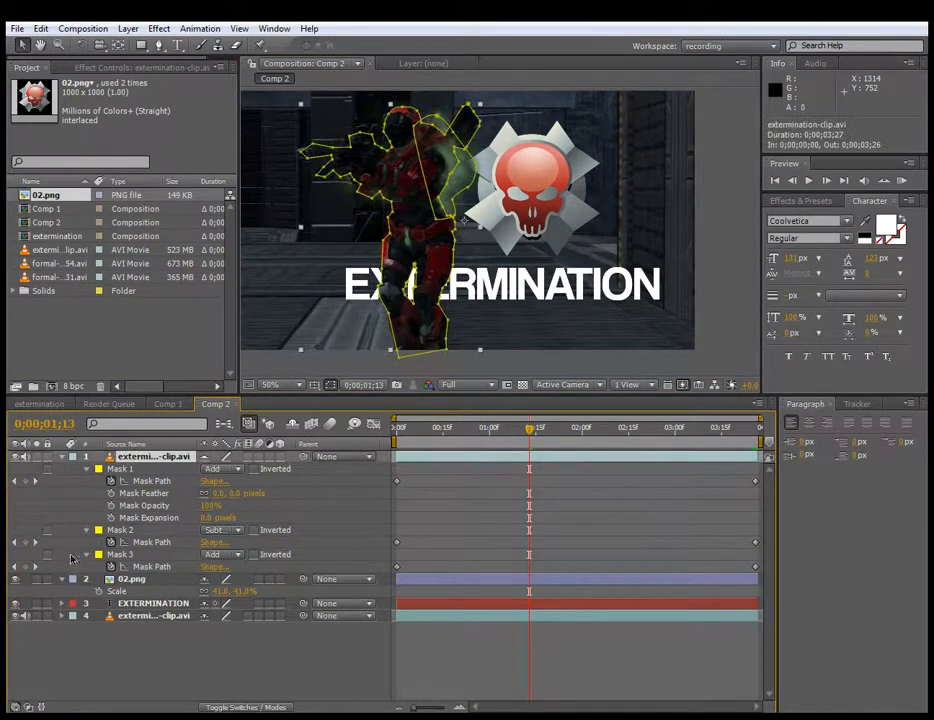
{"action": "left_click", "coordinate": [15, 616]}
{"action": "left_click", "coordinate": [719, 354]}
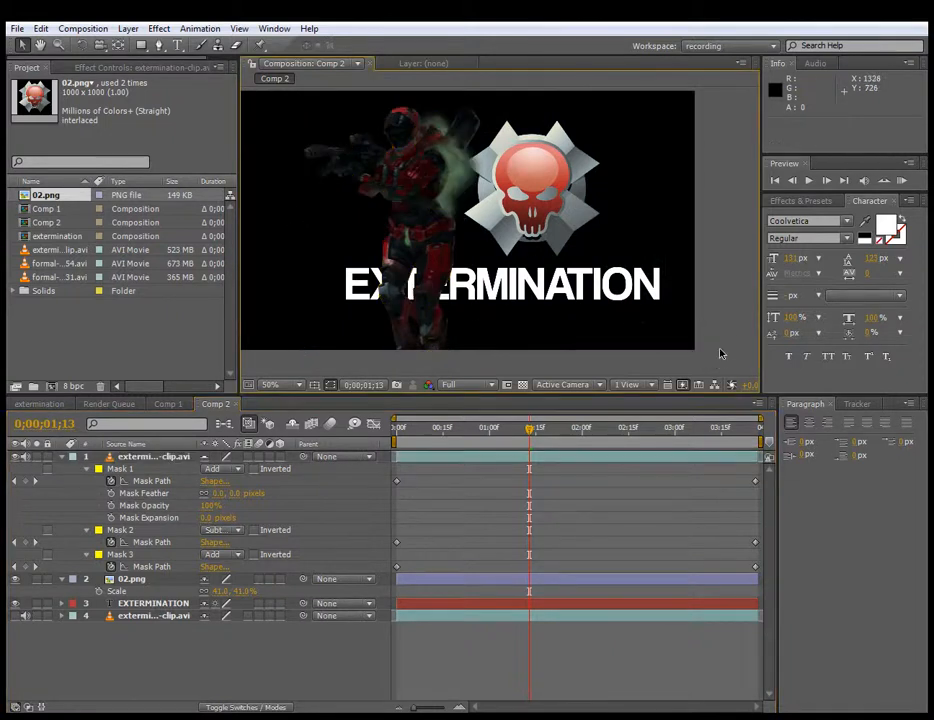
{"action": "left_click", "coordinate": [14, 457]}
{"action": "left_click", "coordinate": [15, 616]}
{"action": "left_click_drag", "start_coordinate": [520, 426], "coordinate": [760, 432]}
{"action": "left_click", "coordinate": [15, 457]}
Step: Preview the composition from the first frame with all layers visible
{"action": "left_click_drag", "start_coordinate": [517, 430], "coordinate": [511, 430]}
{"action": "left_click", "coordinate": [398, 430]}
{"action": "key", "text": "space"}
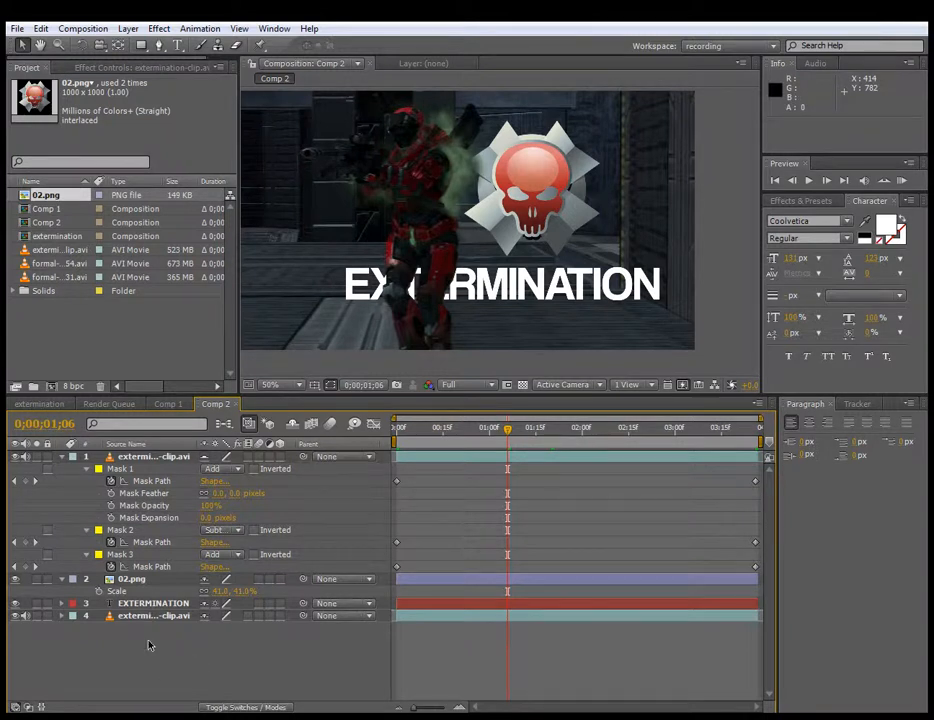
Step: Add a null object and move it to the corner of the light floor panel, at about 254, 576
{"action": "right_click", "coordinate": [180, 464]}
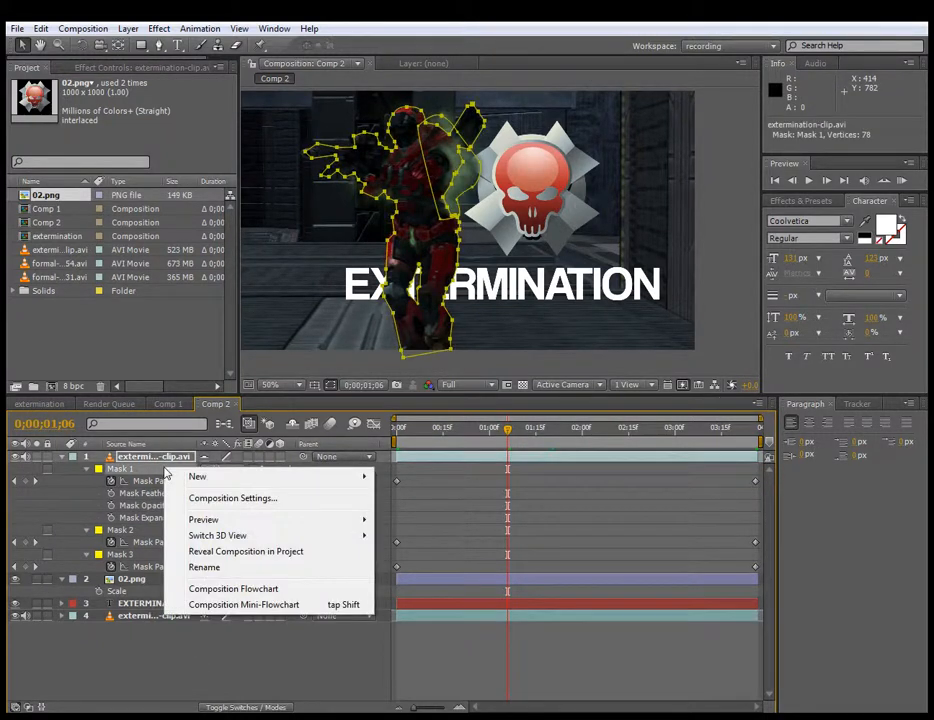
{"action": "mouse_move", "coordinate": [288, 478]}
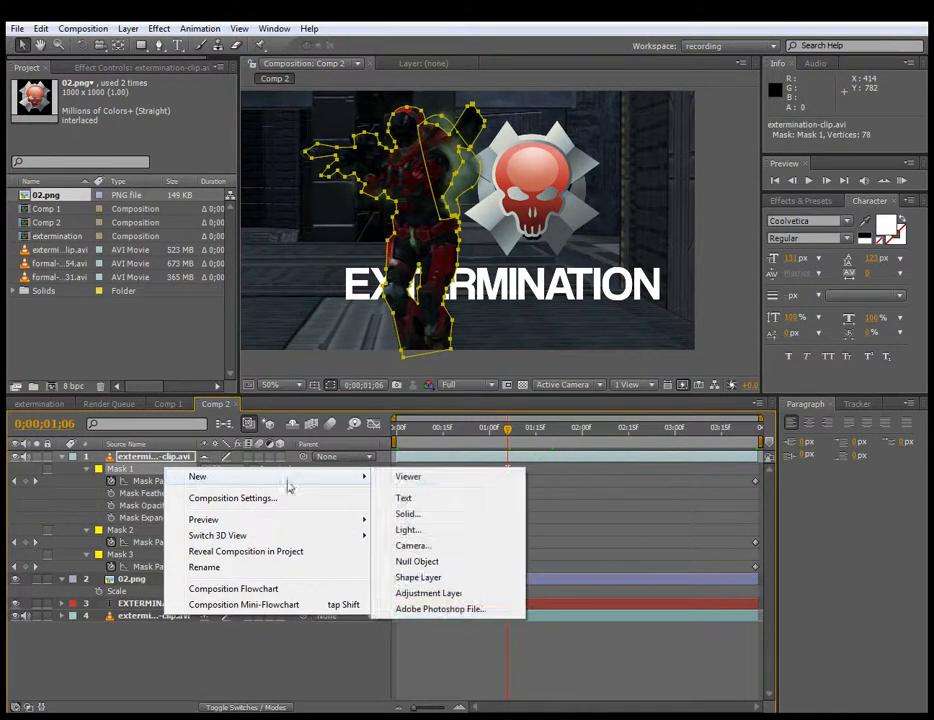
{"action": "left_click", "coordinate": [416, 561]}
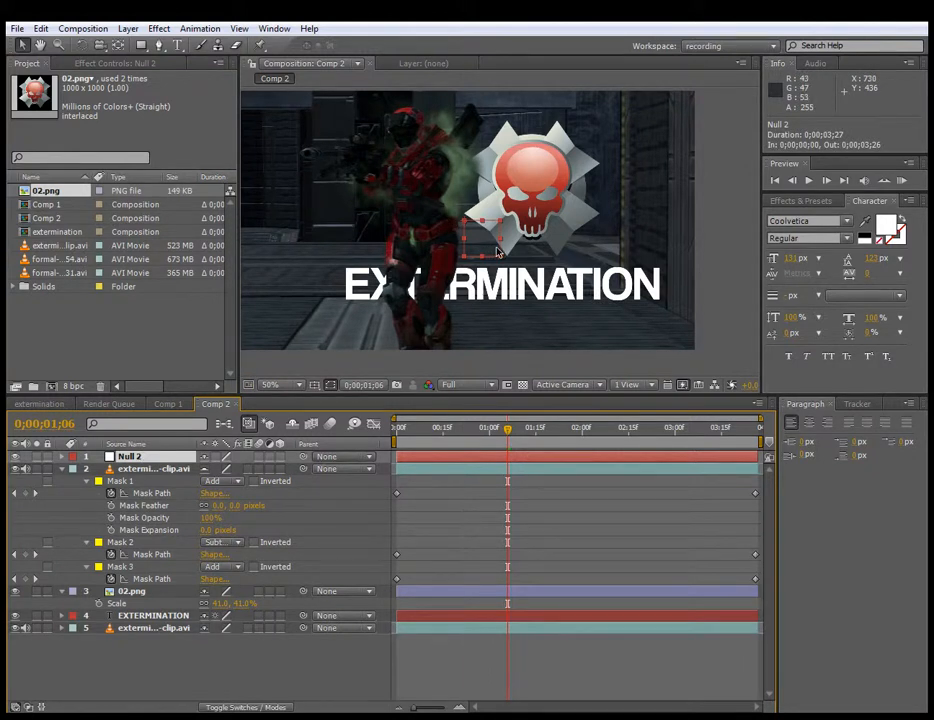
{"action": "left_click_drag", "start_coordinate": [502, 252], "coordinate": [646, 208]}
Step: Fine-tune the null's corner on the floor panel's corner, to position 251.5, 572.0
{"action": "scroll", "coordinate": [318, 300], "scroll_direction": "up", "scroll_amount": 1}
{"action": "scroll", "coordinate": [486, 271], "scroll_direction": "up", "scroll_amount": 1}
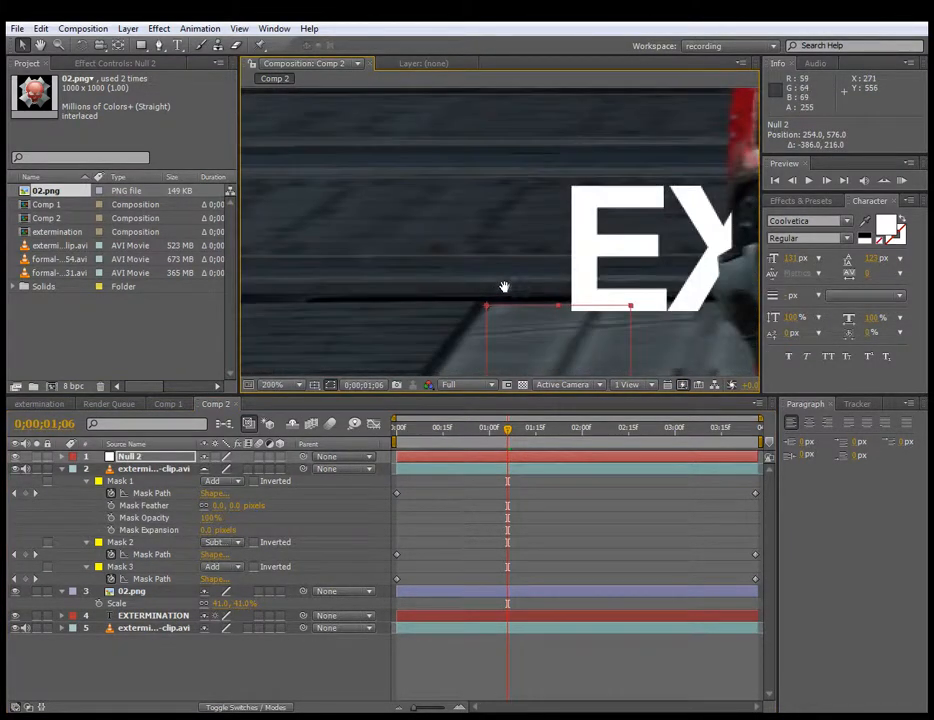
{"action": "left_click_drag", "start_coordinate": [504, 287], "coordinate": [463, 217]}
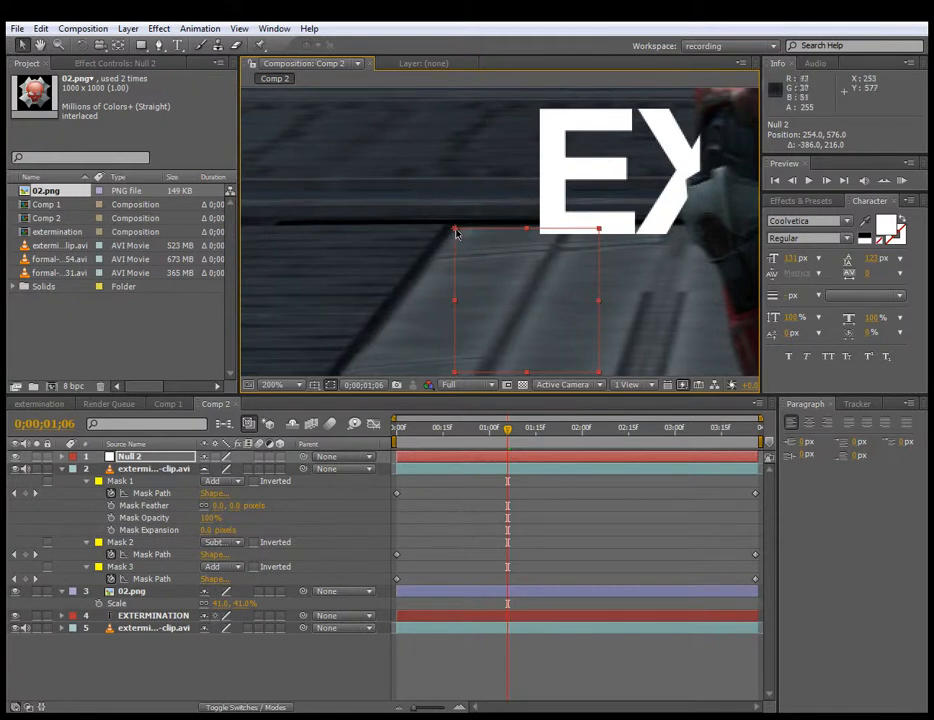
{"action": "left_click_drag", "start_coordinate": [599, 345], "coordinate": [592, 341]}
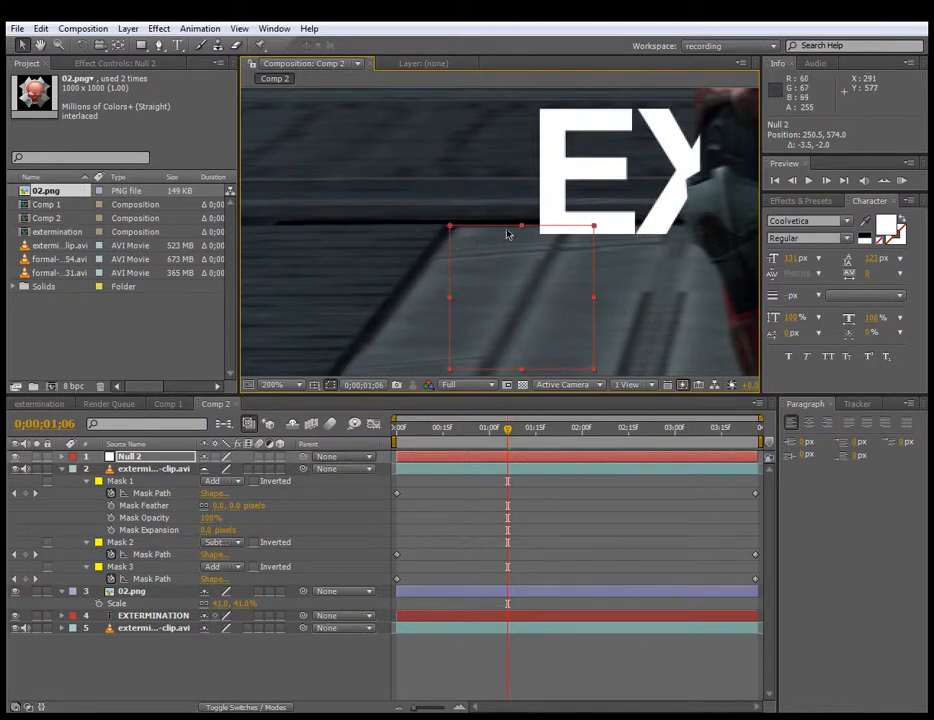
{"action": "left_click_drag", "start_coordinate": [467, 241], "coordinate": [469, 239]}
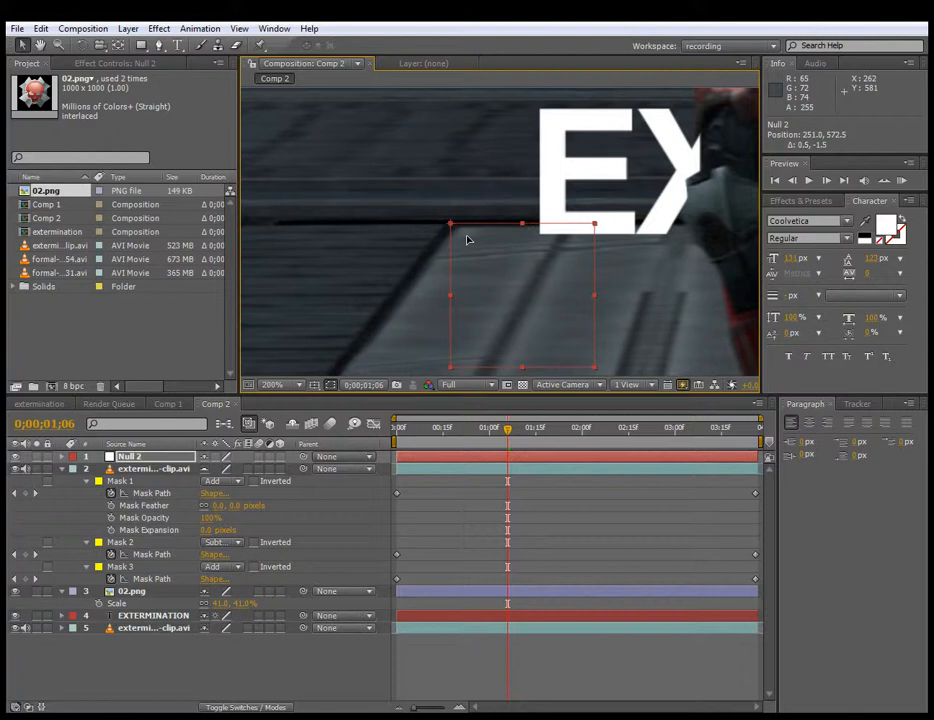
{"action": "left_click_drag", "start_coordinate": [466, 240], "coordinate": [469, 239]}
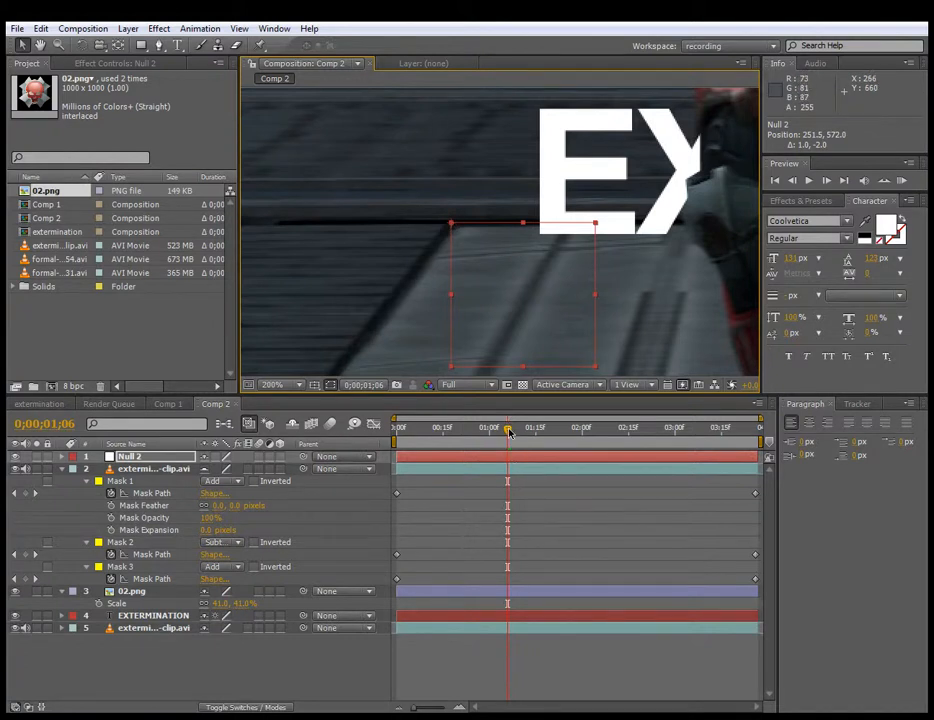
Step: At the first frame, realign the null with the floor panel's corner at 290.0, 572.0 and set a Position keyframe
{"action": "key", "text": "Home"}
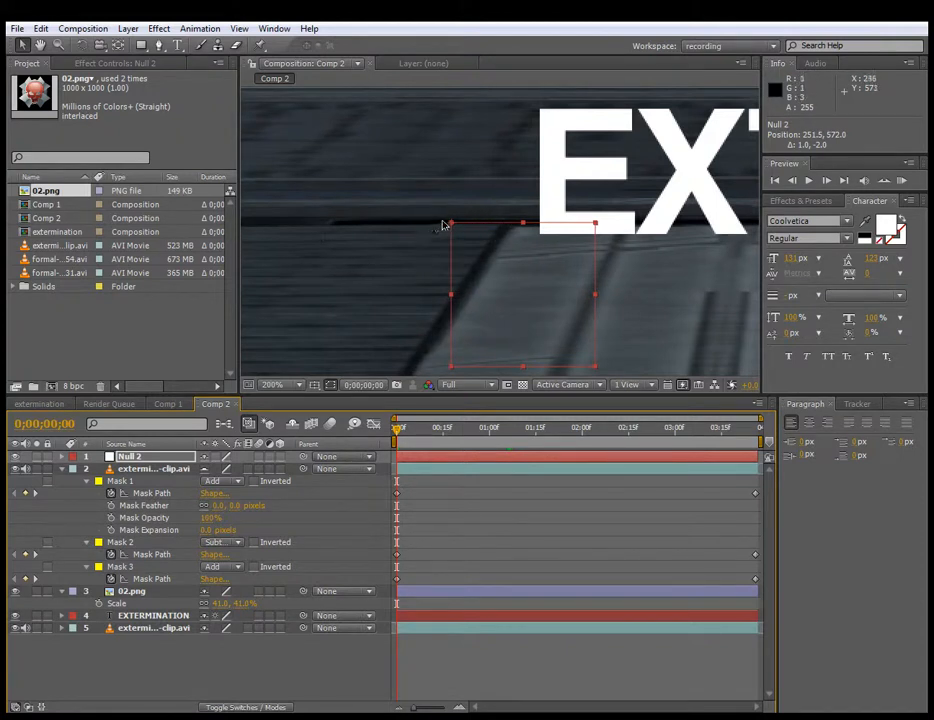
{"action": "left_click_drag", "start_coordinate": [481, 227], "coordinate": [535, 229]}
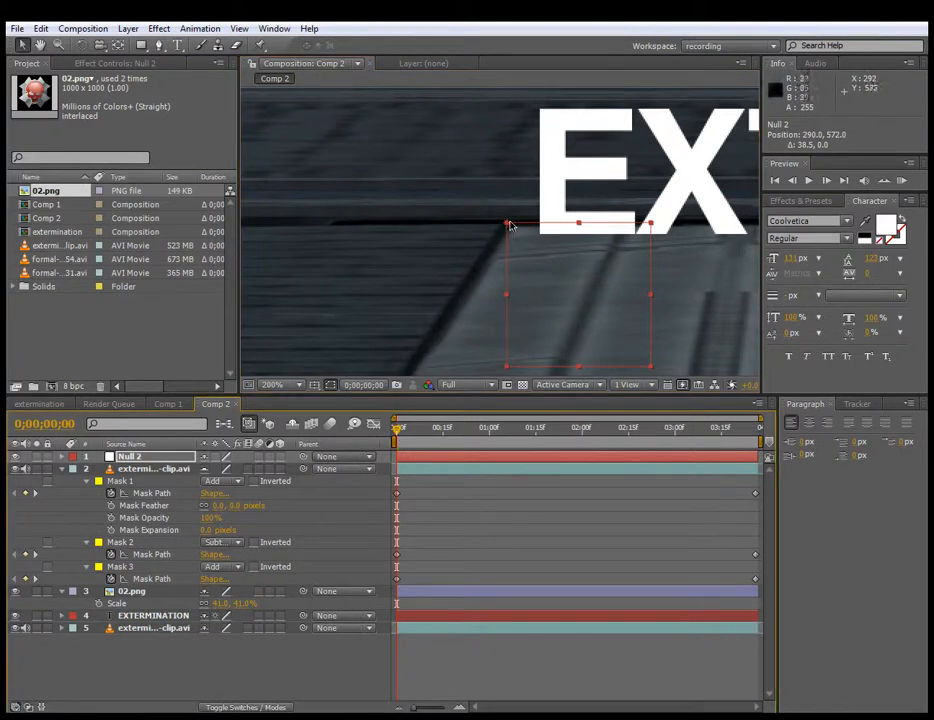
{"action": "left_click", "coordinate": [139, 458]}
{"action": "key", "text": "p"}
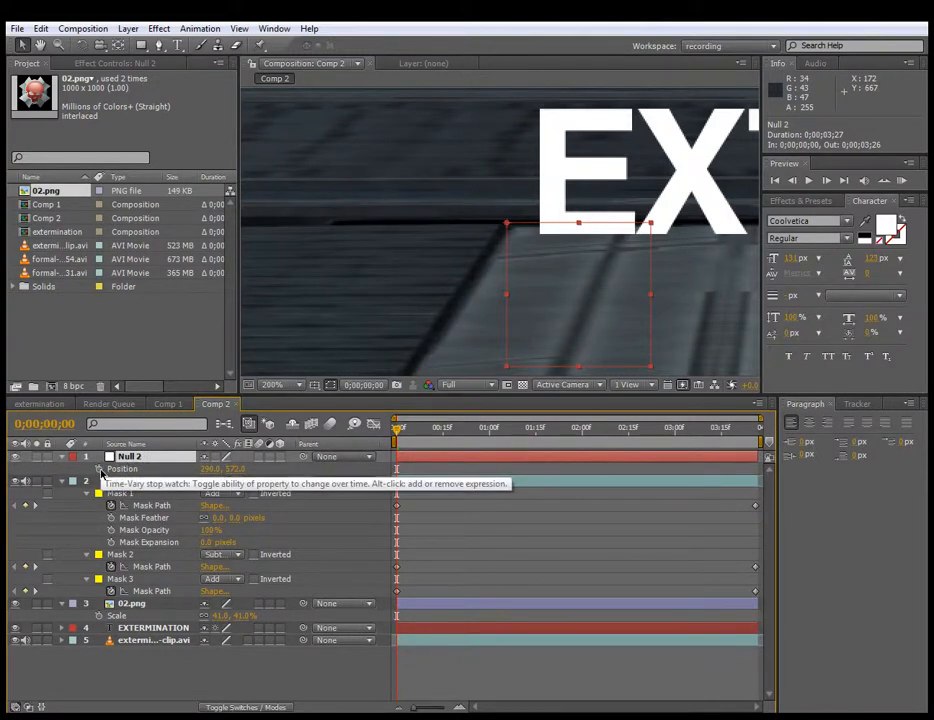
{"action": "left_click", "coordinate": [99, 470]}
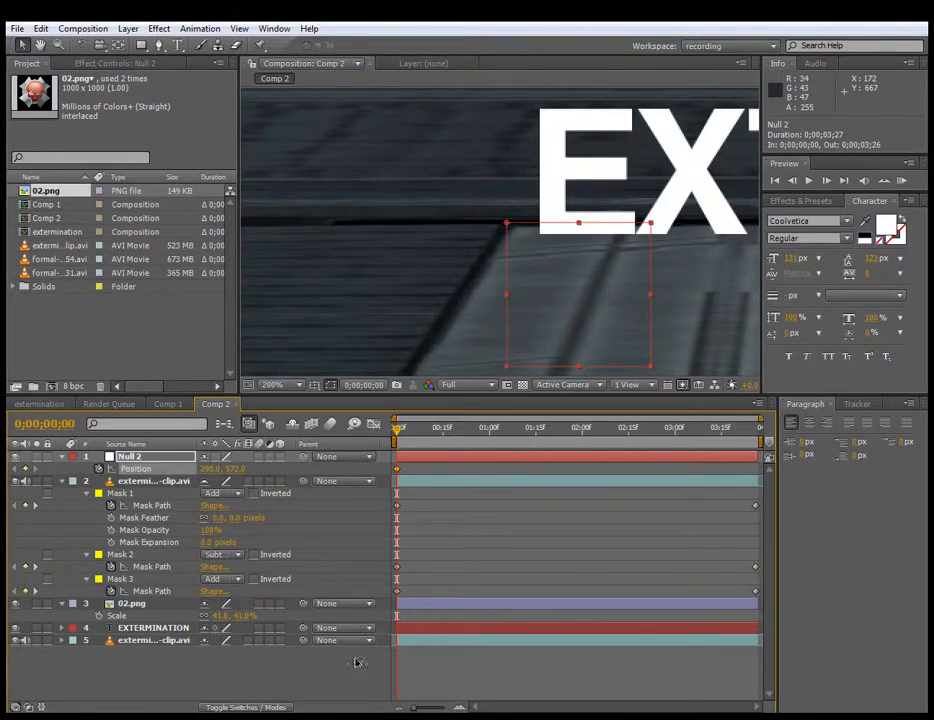
Step: At the last frame, 0;00;03;26, move the null to the floor panel's corner at 172.5, 572.0 to keyframe its Position
{"action": "left_click_drag", "start_coordinate": [399, 428], "coordinate": [790, 421]}
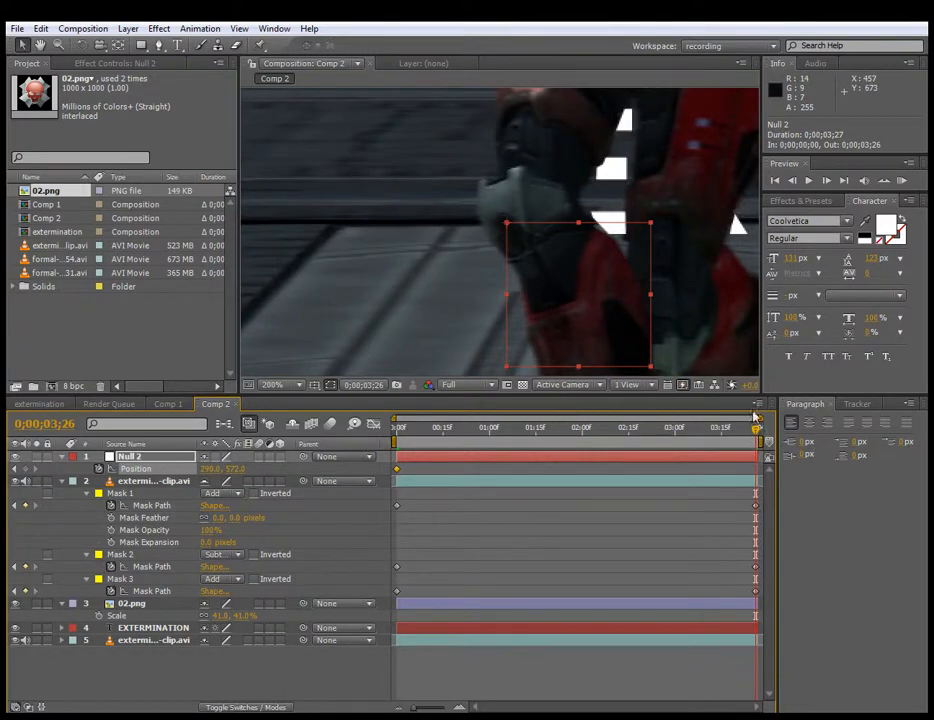
{"action": "left_click_drag", "start_coordinate": [522, 226], "coordinate": [380, 231]}
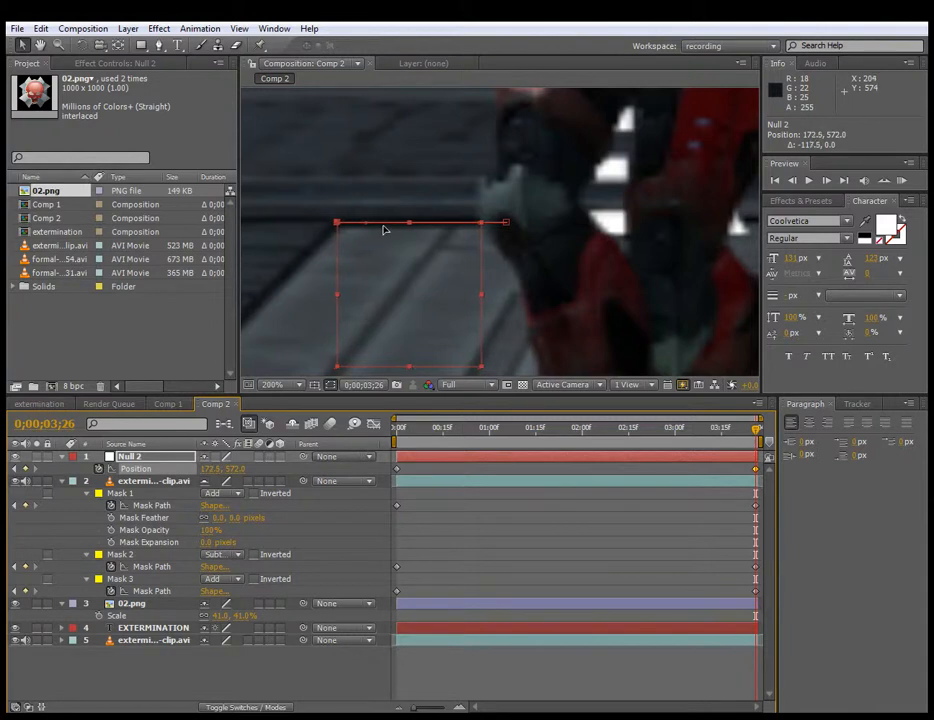
{"action": "left_click", "coordinate": [333, 222]}
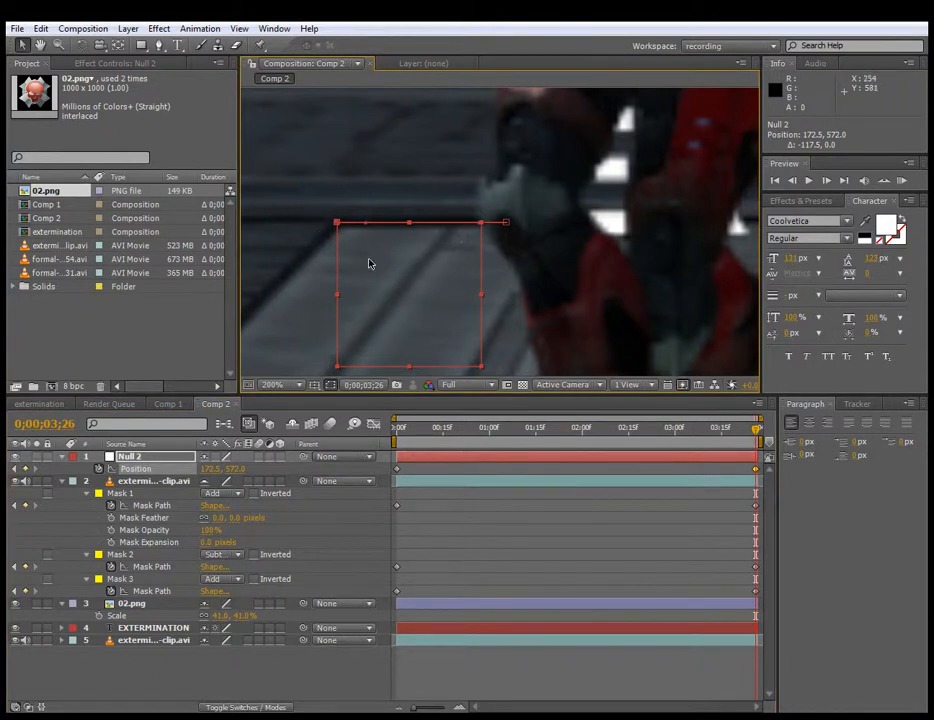
{"action": "key", "text": "comma"}
{"action": "key", "text": "comma"}
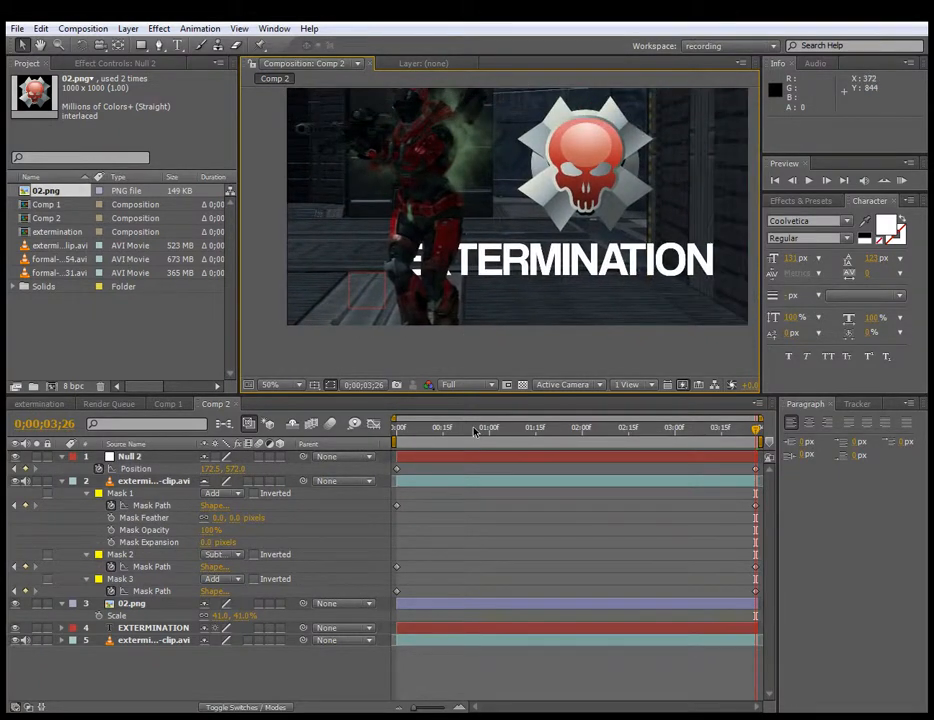
Step: At the first frame, parent the 02.png logo and the EXTERMINATION text layers to Null 2
{"action": "key", "text": "space"}
{"action": "left_click_drag", "start_coordinate": [545, 426], "coordinate": [378, 410]}
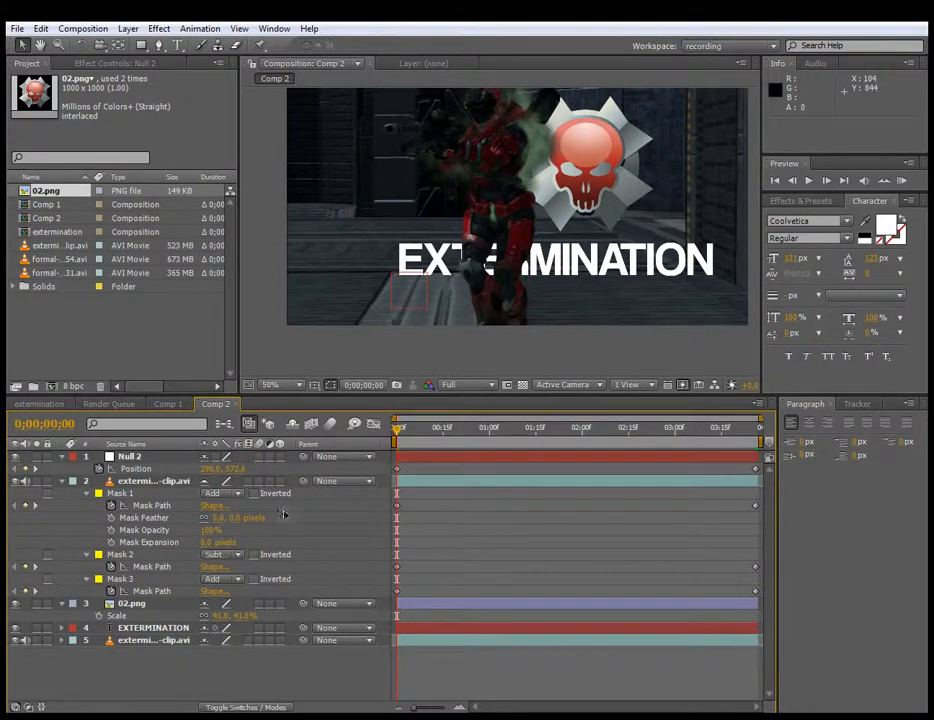
{"action": "left_click", "coordinate": [153, 605]}
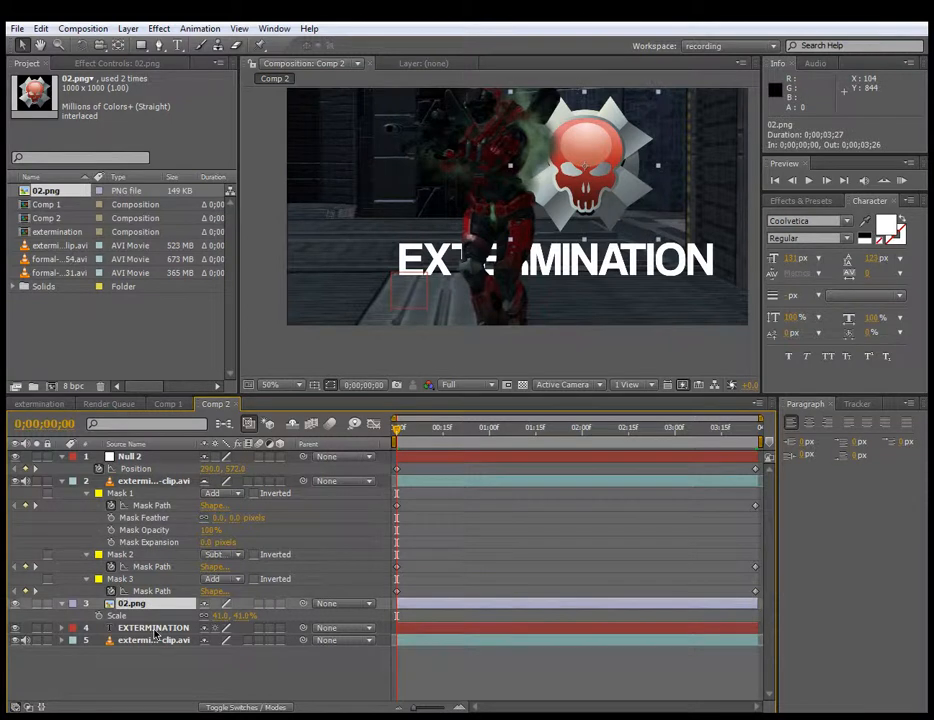
{"action": "left_click", "coordinate": [155, 628], "text": "ctrl"}
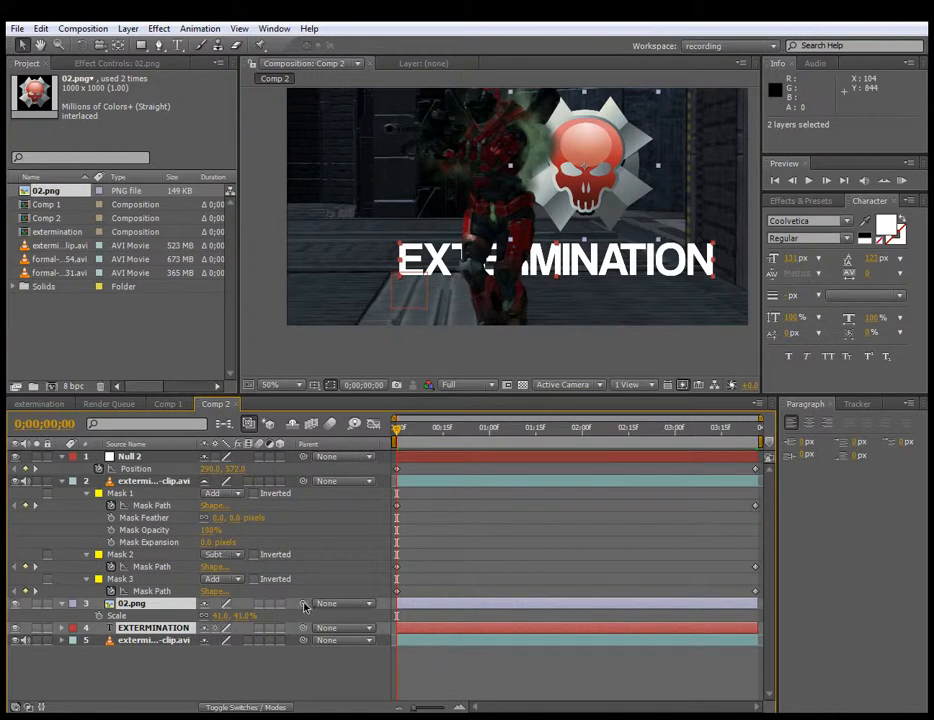
{"action": "left_click_drag", "start_coordinate": [305, 607], "coordinate": [145, 460]}
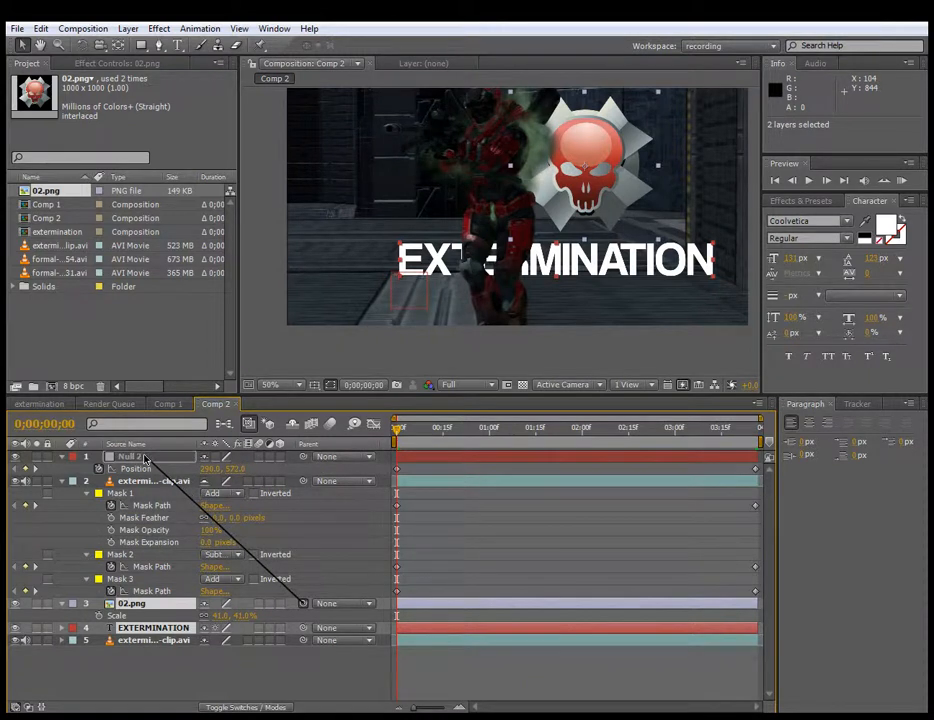
{"action": "left_click_drag", "start_coordinate": [145, 458], "coordinate": [148, 458]}
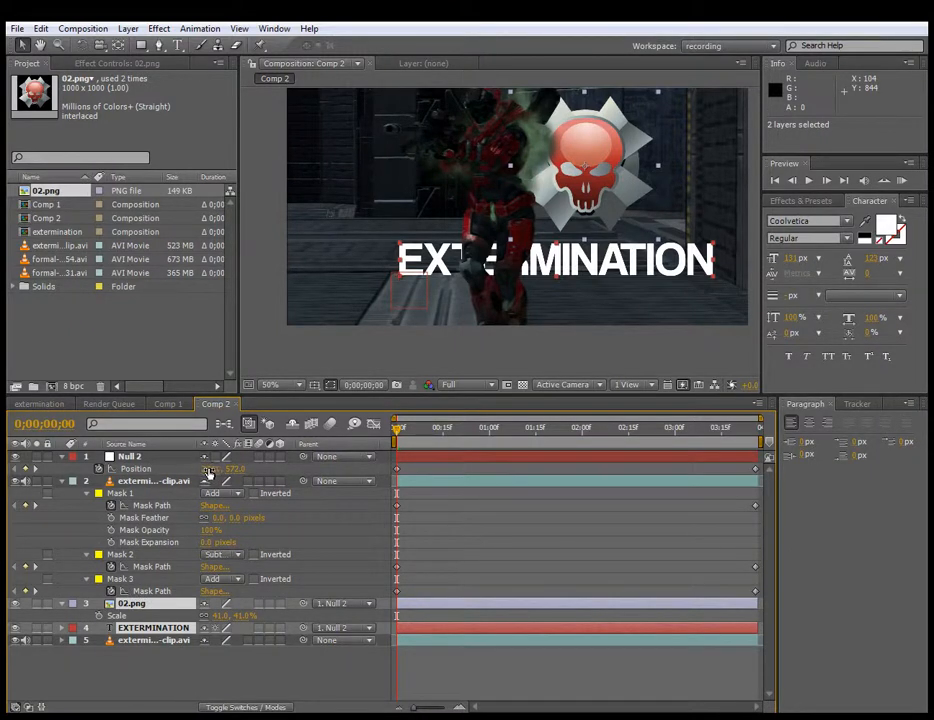
Step: Test the parenting by shifting the null's X position, undo the shift, and check the motion at 0;00;01;18
{"action": "mouse_move", "coordinate": [206, 468]}
{"action": "left_mouse_down"}
{"action": "mouse_move", "coordinate": [189, 464]}
{"action": "mouse_move", "coordinate": [215, 467]}
{"action": "left_mouse_up"}
{"action": "key", "text": "ctrl+z"}
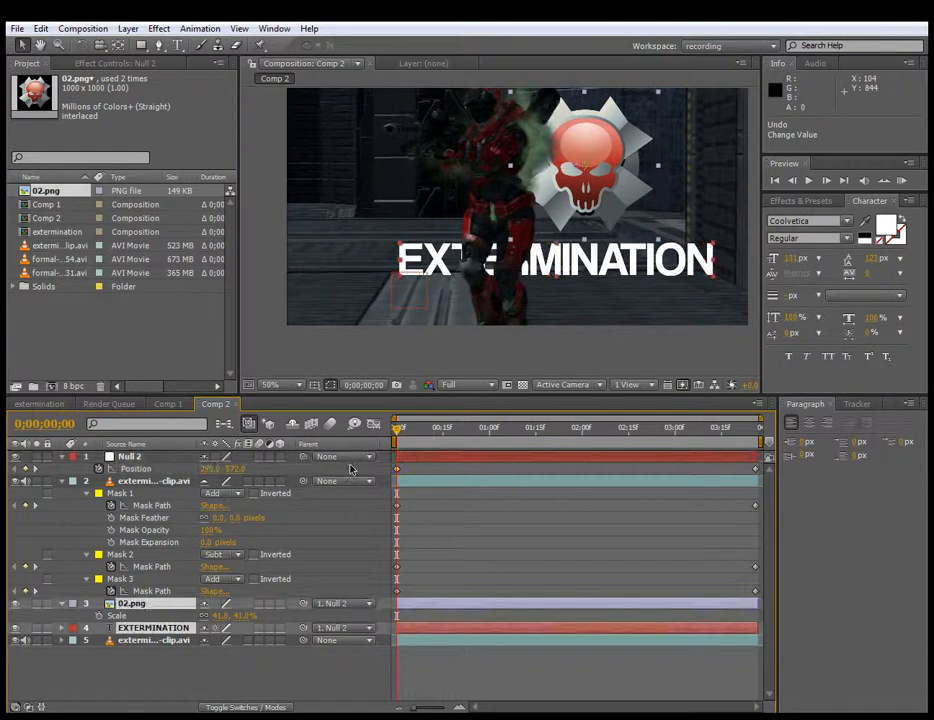
{"action": "left_click_drag", "start_coordinate": [399, 430], "coordinate": [545, 428]}
{"action": "left_click", "coordinate": [566, 368]}
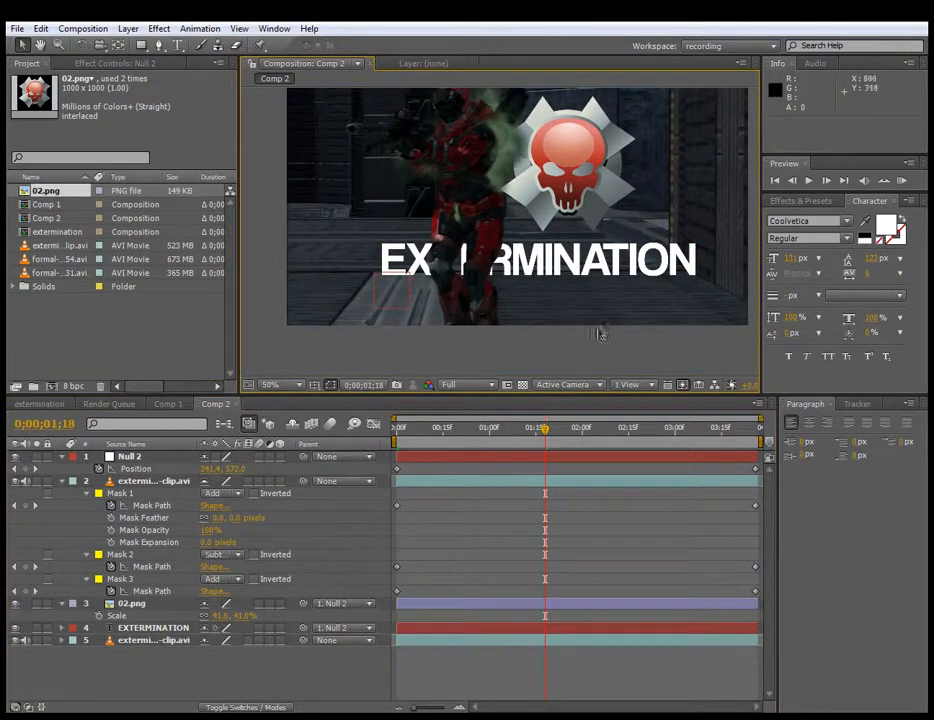
Step: Apply the Ramp effect to the EXTERMINATION text layer
{"action": "left_click", "coordinate": [563, 260]}
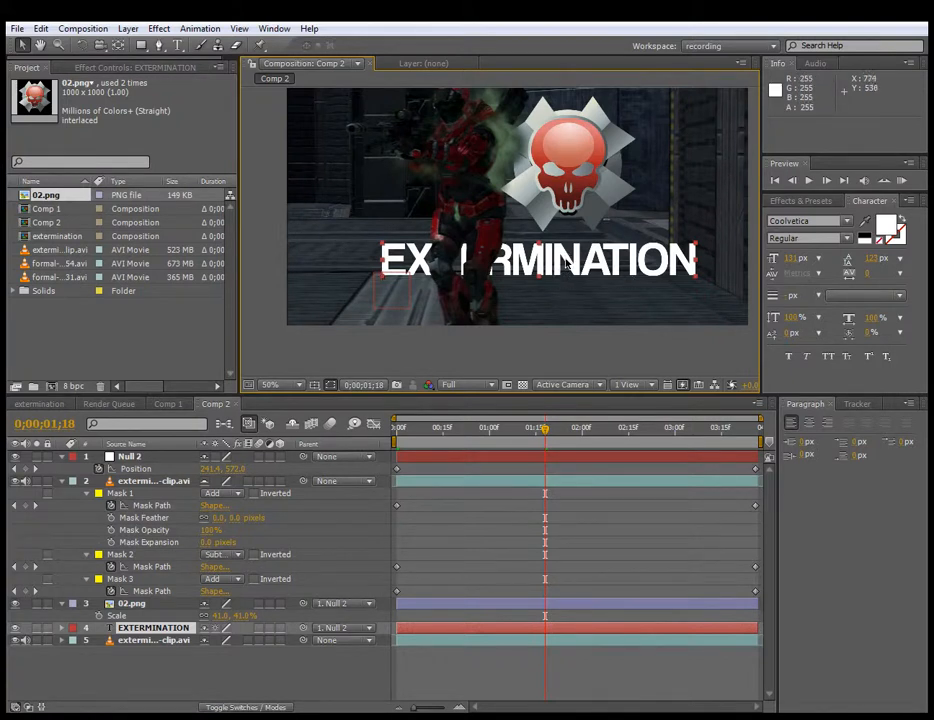
{"action": "left_click", "coordinate": [162, 28]}
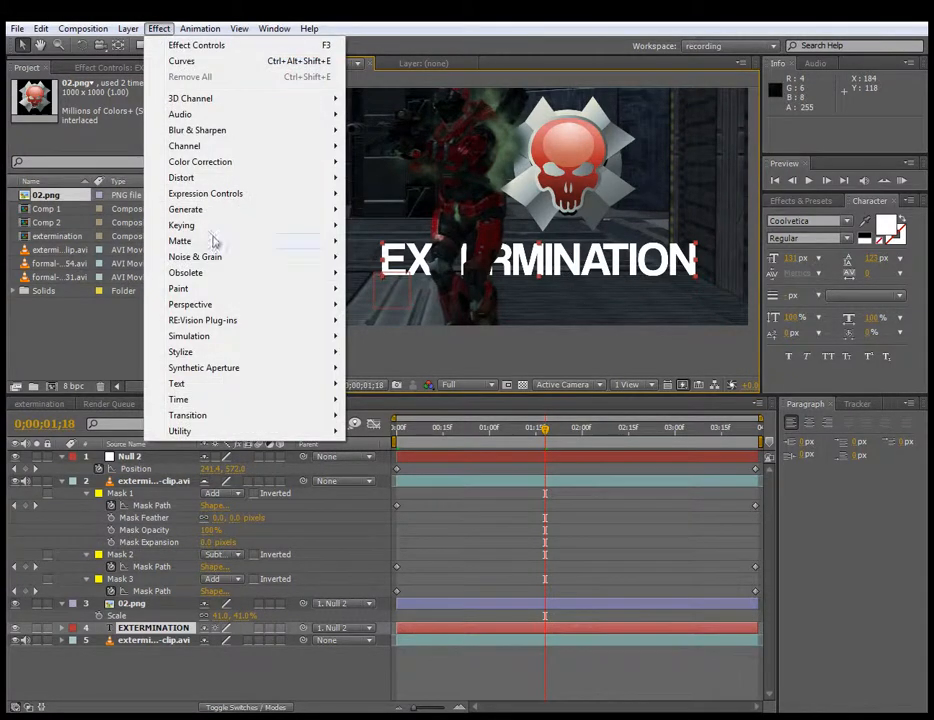
{"action": "mouse_move", "coordinate": [244, 230]}
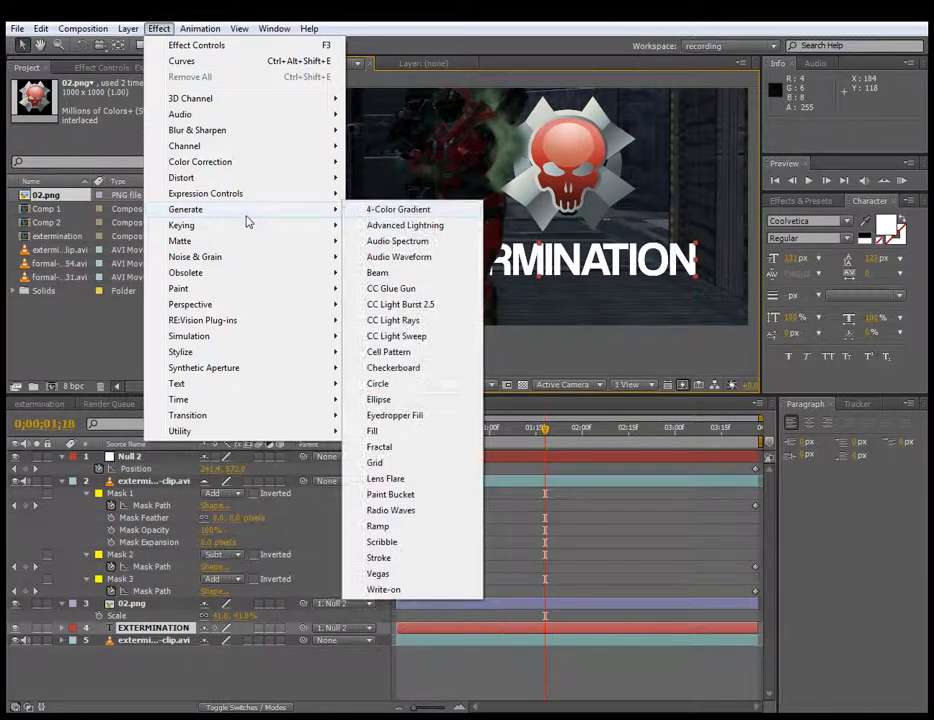
{"action": "left_click", "coordinate": [379, 527]}
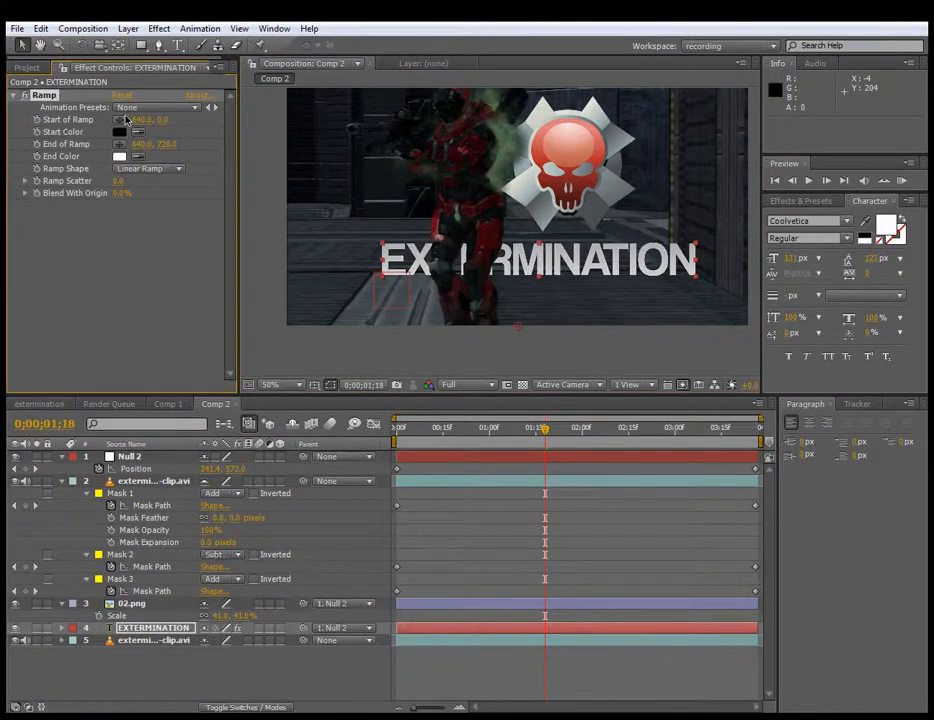
Step: Move the ramp's start point to 640, 444 just above the title and its end point to 640, 614 just below it
{"action": "key", "text": "space"}
{"action": "left_click_drag", "start_coordinate": [559, 177], "coordinate": [553, 204]}
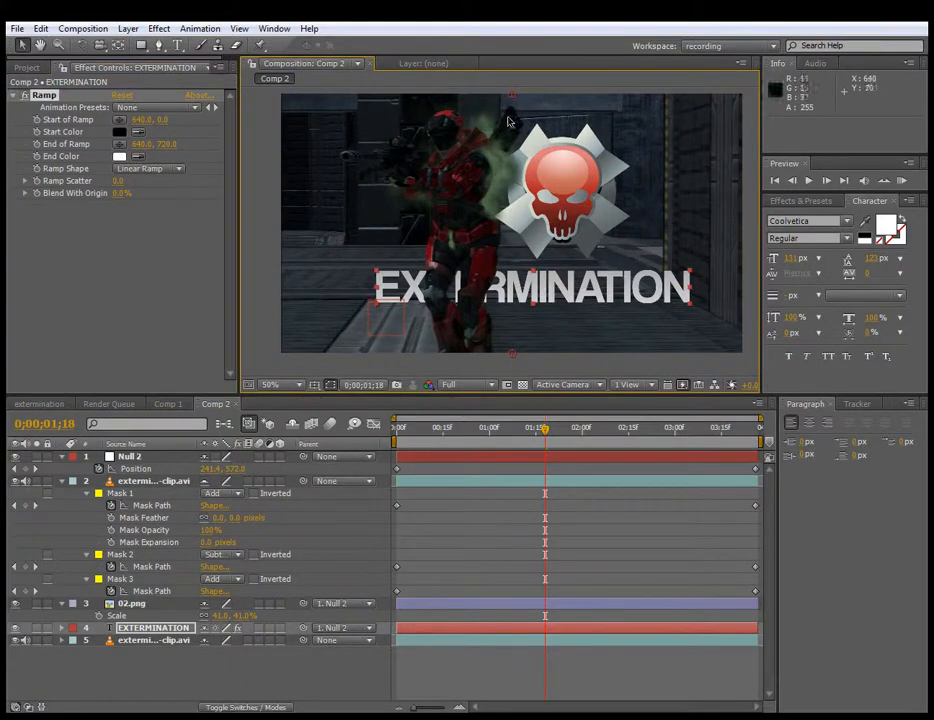
{"action": "left_click_drag", "start_coordinate": [512, 100], "coordinate": [514, 259]}
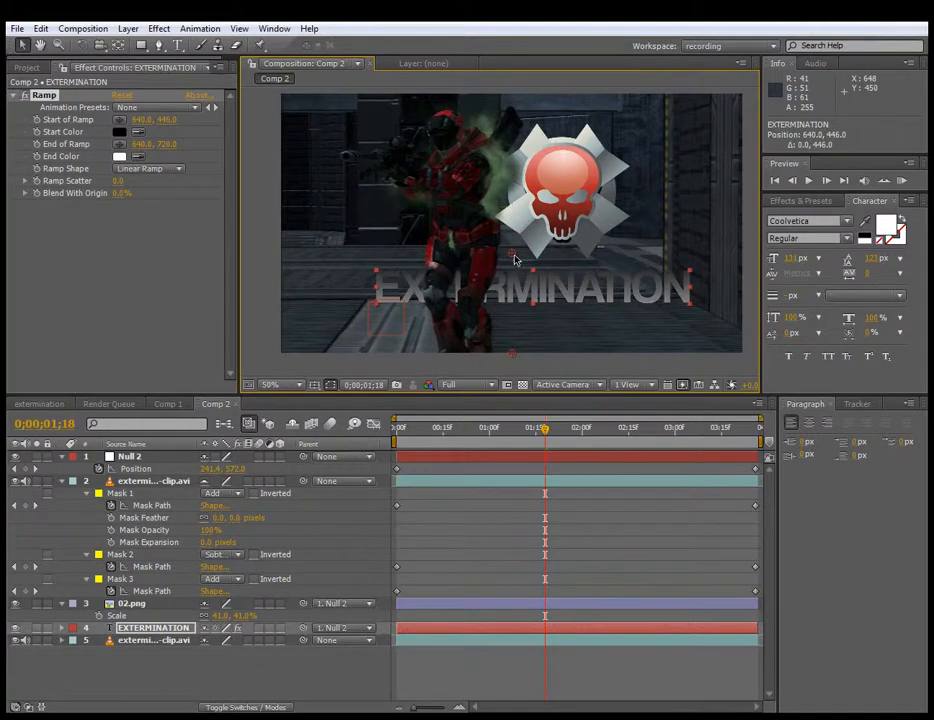
{"action": "left_click_drag", "start_coordinate": [515, 353], "coordinate": [516, 319]}
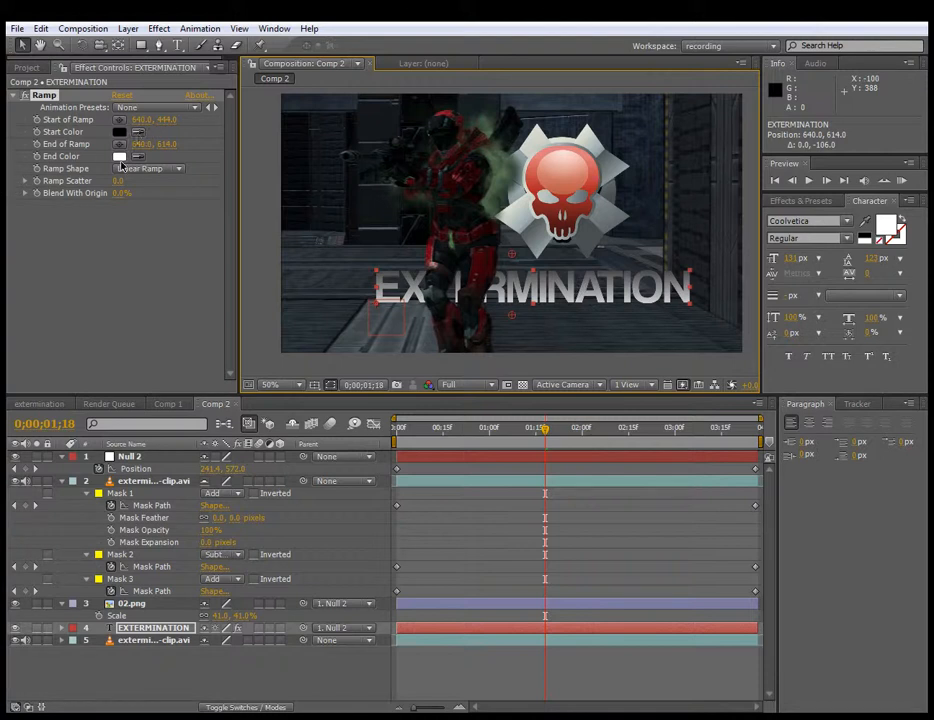
Step: Set the ramp's end color to a dark blue-gray sampled from the footage
{"action": "left_click", "coordinate": [119, 156]}
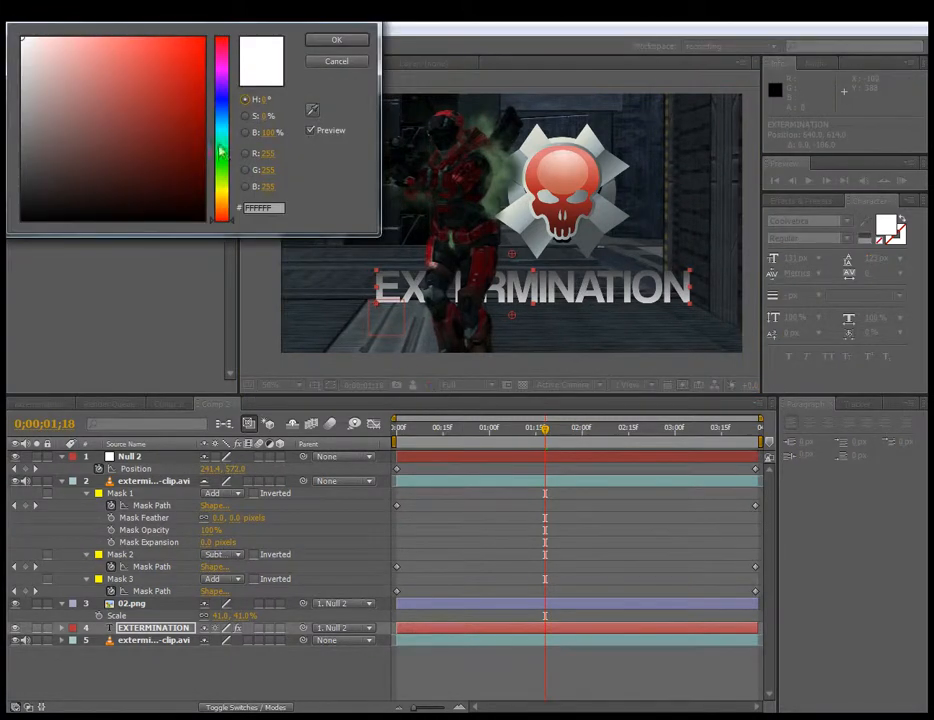
{"action": "left_click", "coordinate": [222, 108]}
{"action": "left_click_drag", "start_coordinate": [50, 192], "coordinate": [66, 198]}
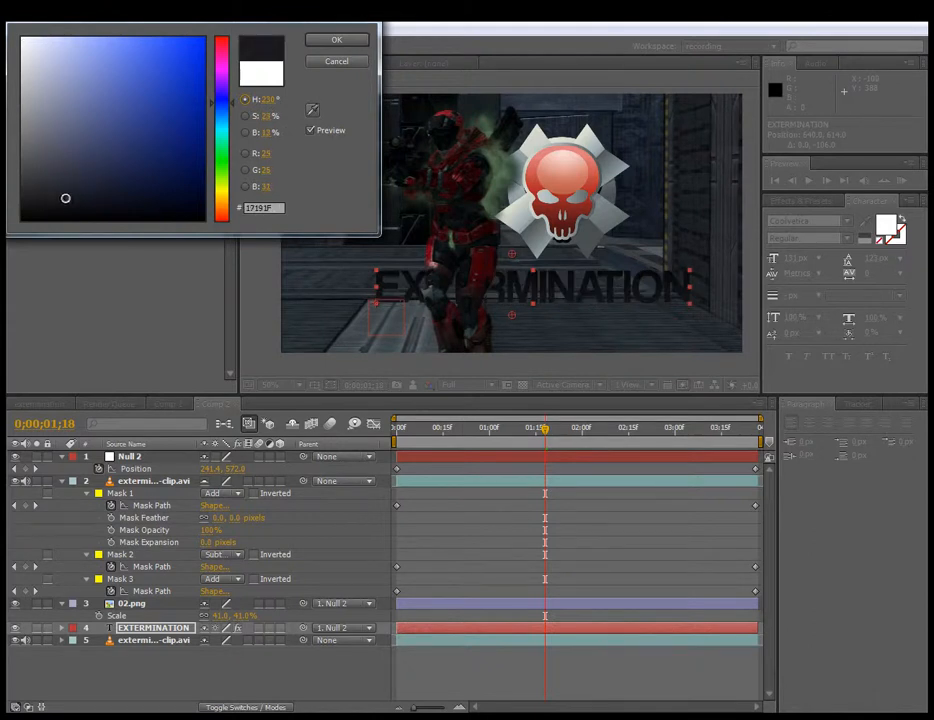
{"action": "left_click", "coordinate": [312, 108]}
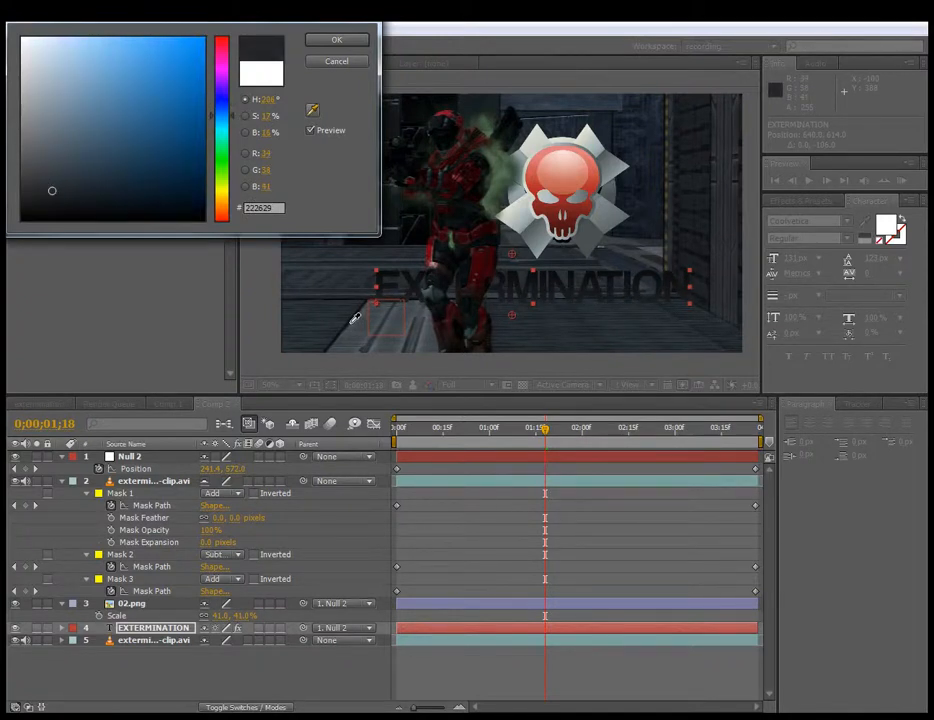
{"action": "left_click", "coordinate": [336, 39]}
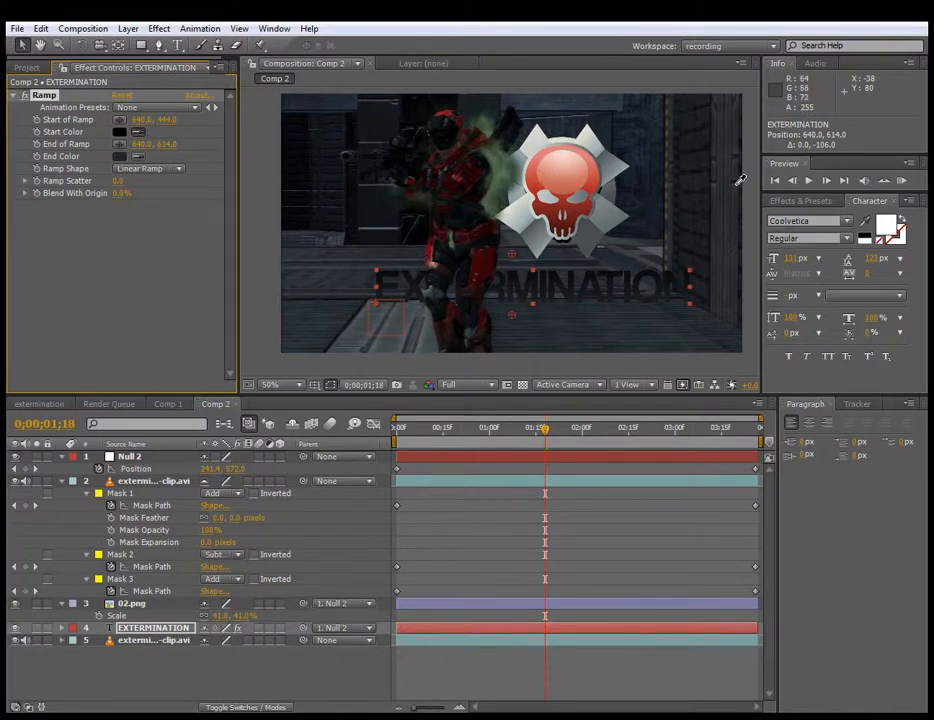
Step: Sample the ramp's start color from the footage and brighten it to blue-gray 768797
{"action": "left_click", "coordinate": [735, 185]}
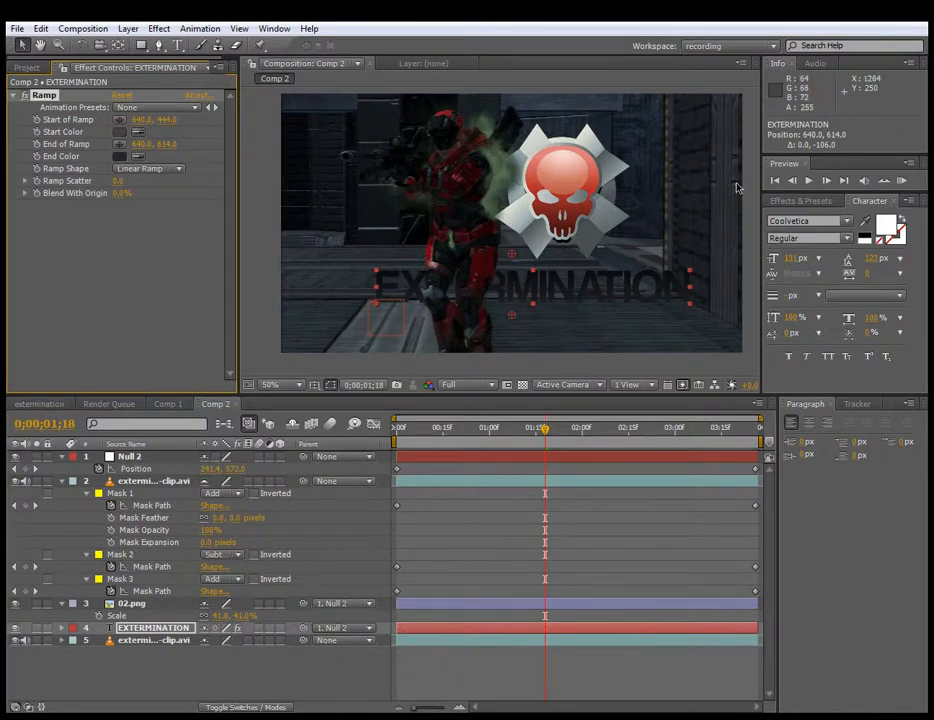
{"action": "left_click", "coordinate": [136, 133]}
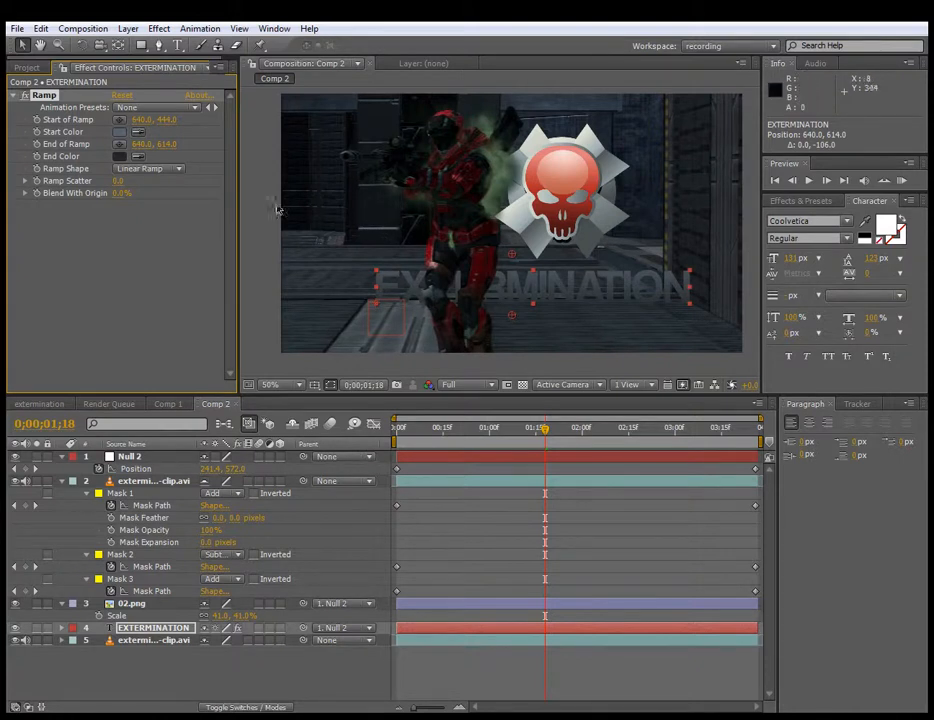
{"action": "left_click", "coordinate": [120, 135]}
{"action": "mouse_move", "coordinate": [60, 125]}
{"action": "left_mouse_down"}
{"action": "mouse_move", "coordinate": [55, 95]}
{"action": "mouse_move", "coordinate": [60, 110]}
{"action": "left_mouse_up"}
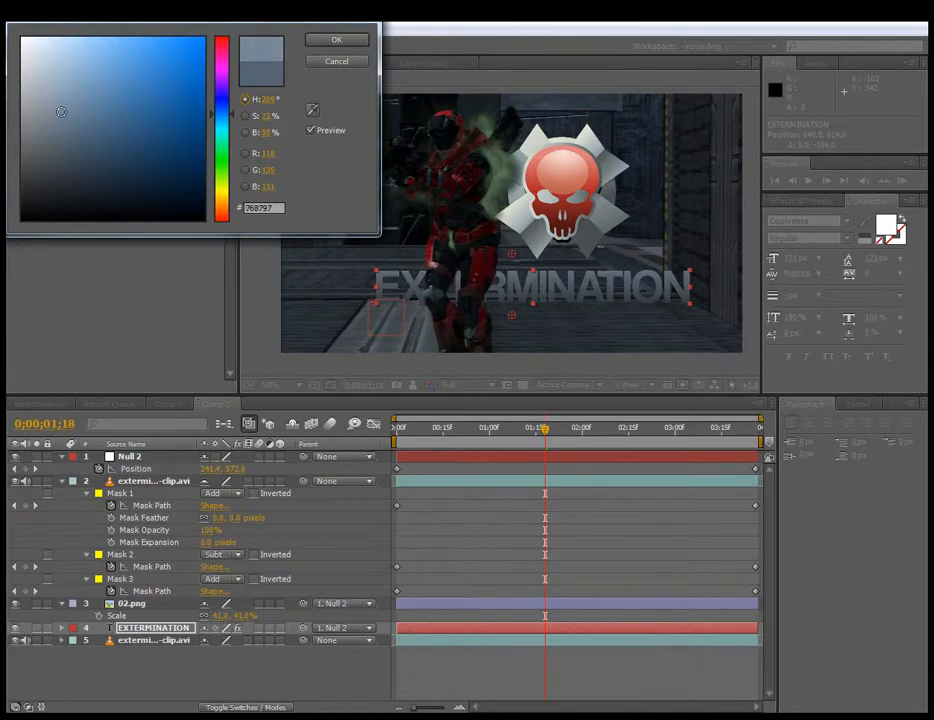
{"action": "left_click", "coordinate": [336, 39]}
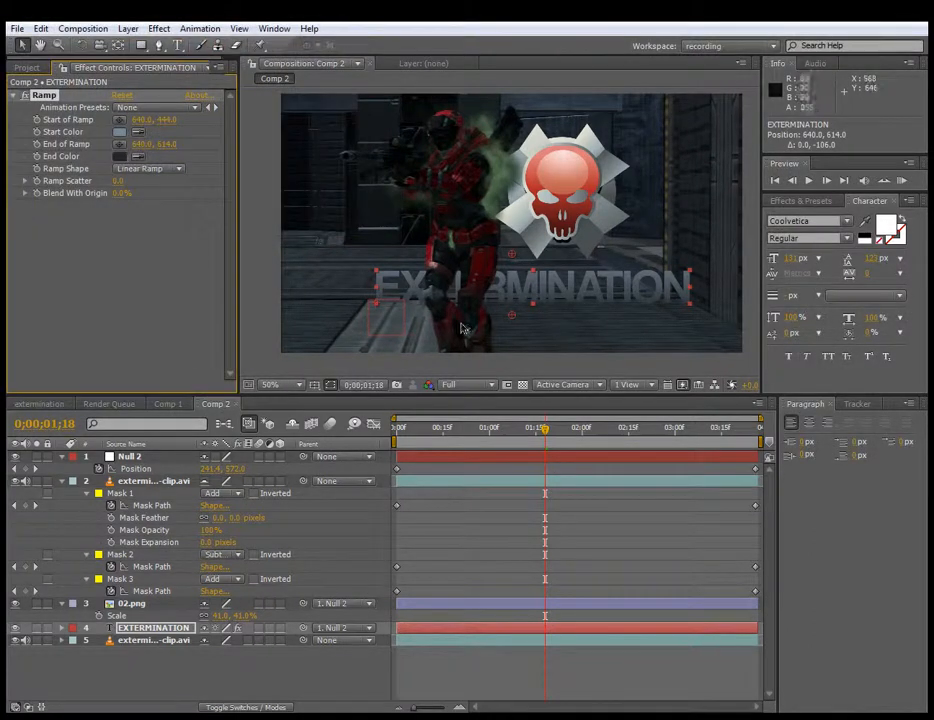
Step: Tighten the gradient around the title by moving the ramp's end to 640, 604 and its start to 640, 458
{"action": "left_click_drag", "start_coordinate": [510, 319], "coordinate": [512, 313]}
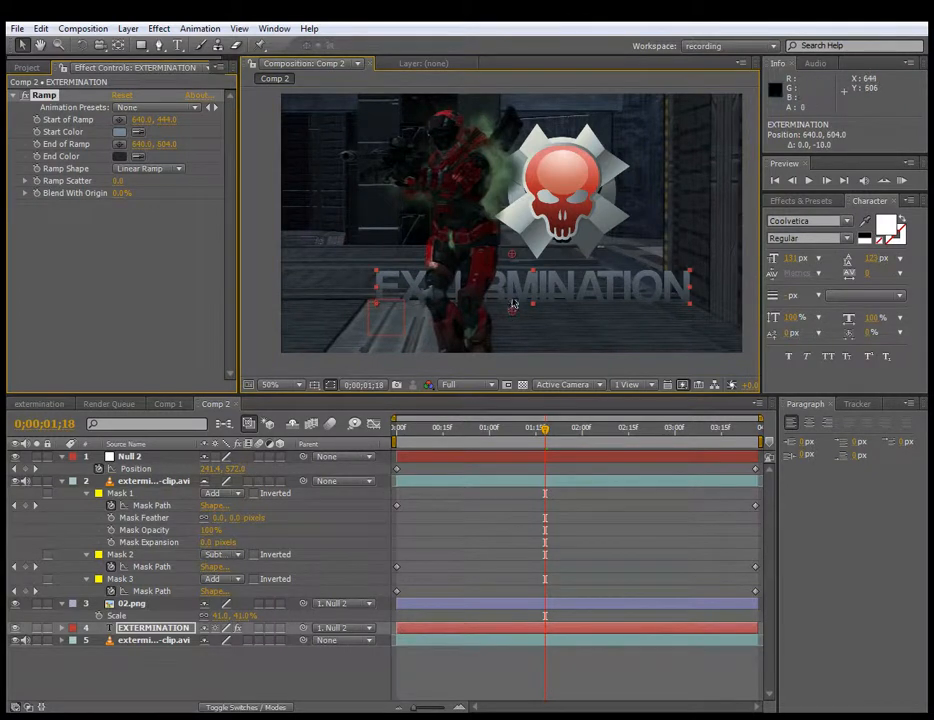
{"action": "left_click_drag", "start_coordinate": [512, 254], "coordinate": [514, 260]}
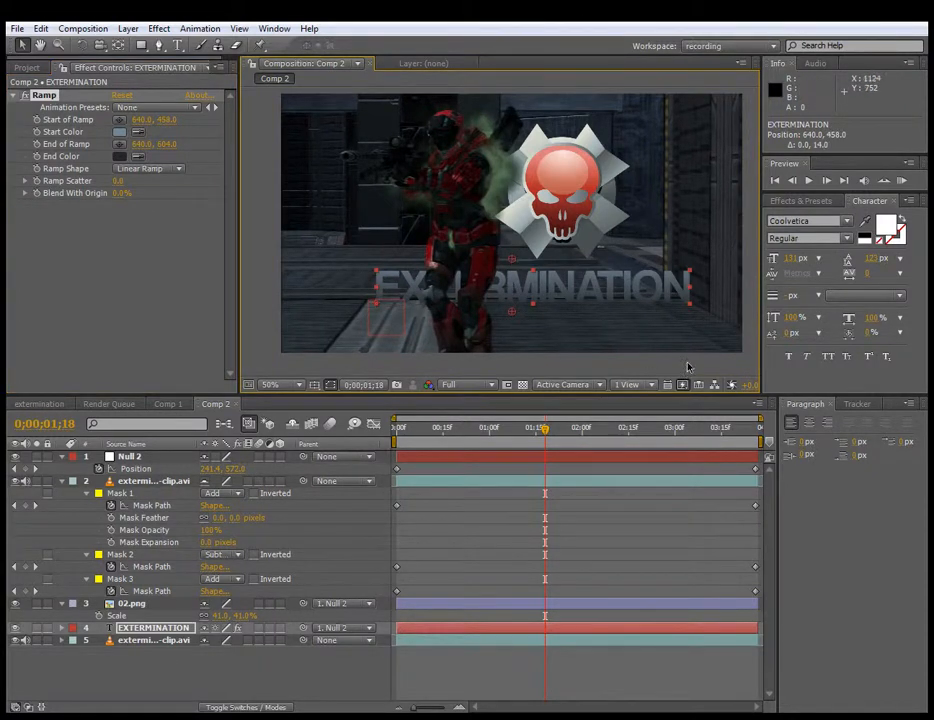
{"action": "left_click", "coordinate": [728, 368]}
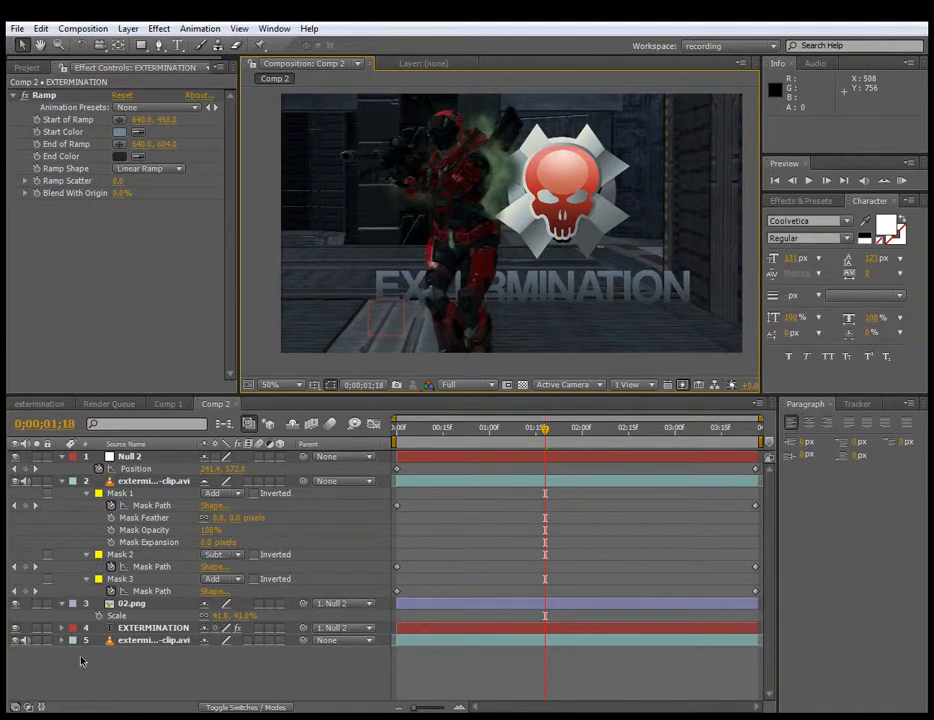
Step: Make the EXTERMINATION text a 3D layer and set its Y orientation to 15°
{"action": "left_click", "coordinate": [145, 628]}
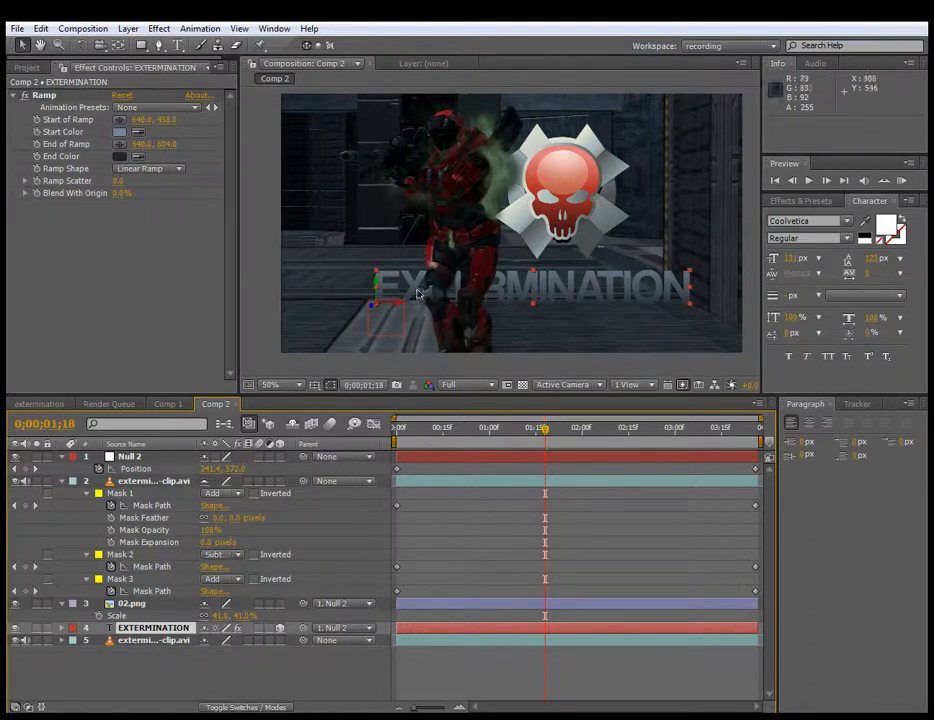
{"action": "left_click", "coordinate": [60, 629]}
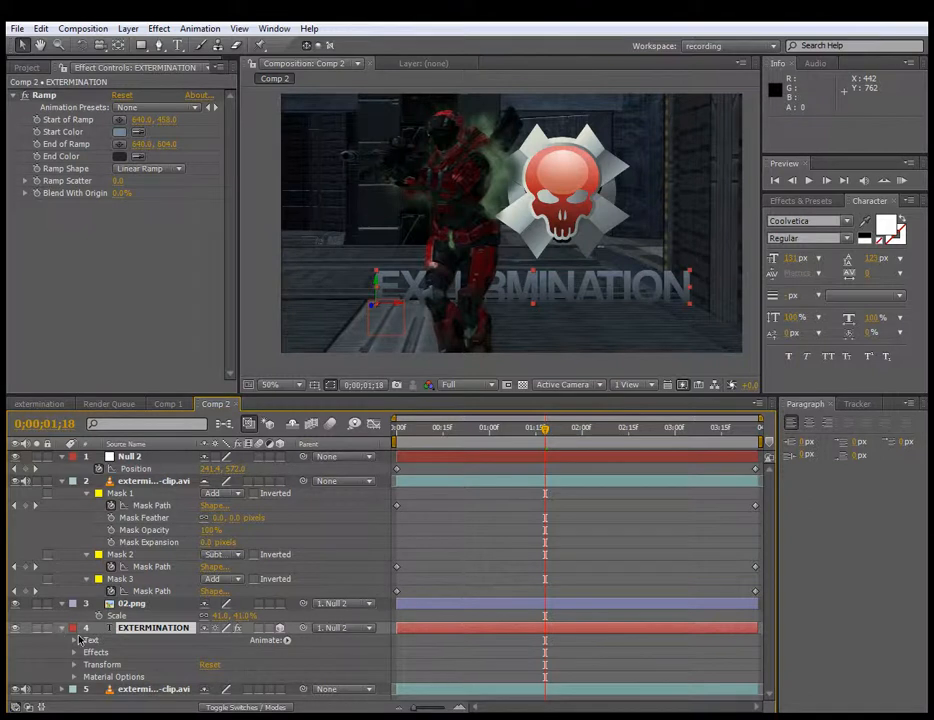
{"action": "key", "text": "p"}
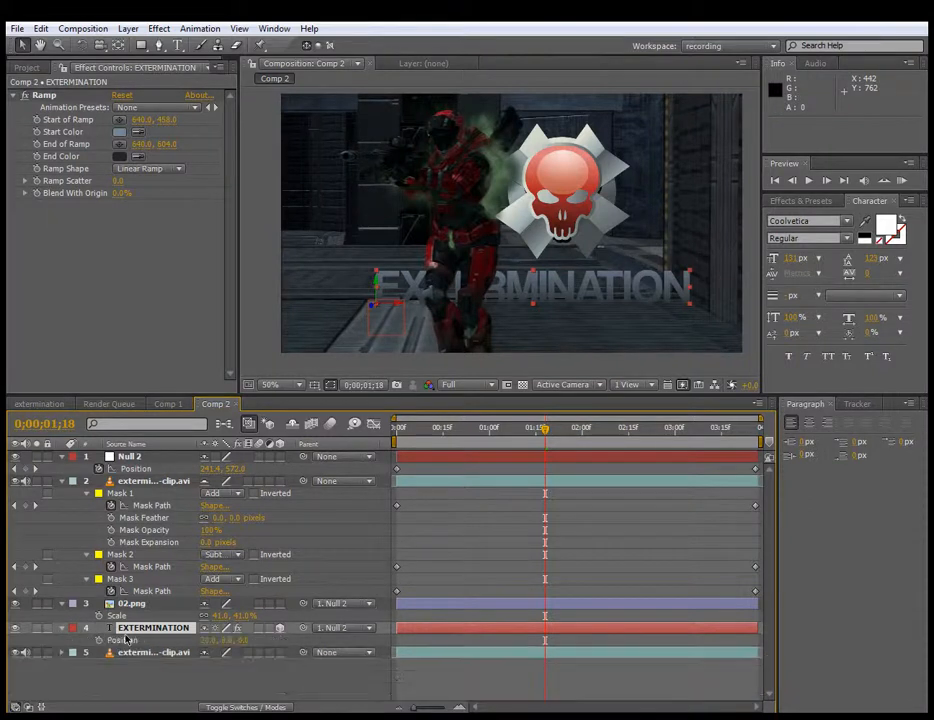
{"action": "key", "text": "r"}
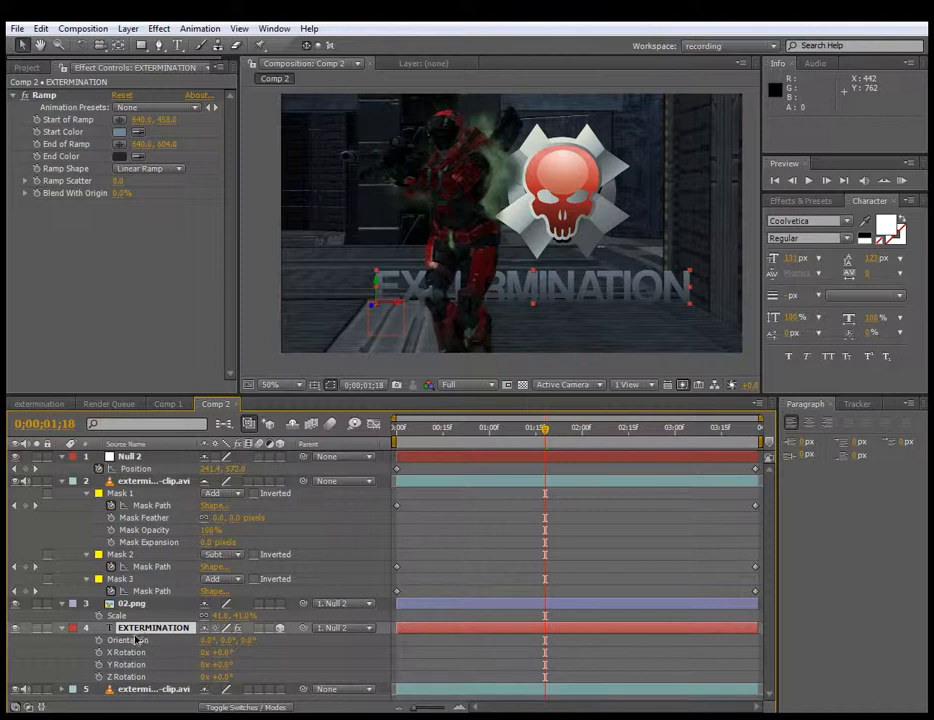
{"action": "left_click", "coordinate": [225, 643]}
{"action": "left_click_drag", "start_coordinate": [237, 638], "coordinate": [238, 638]}
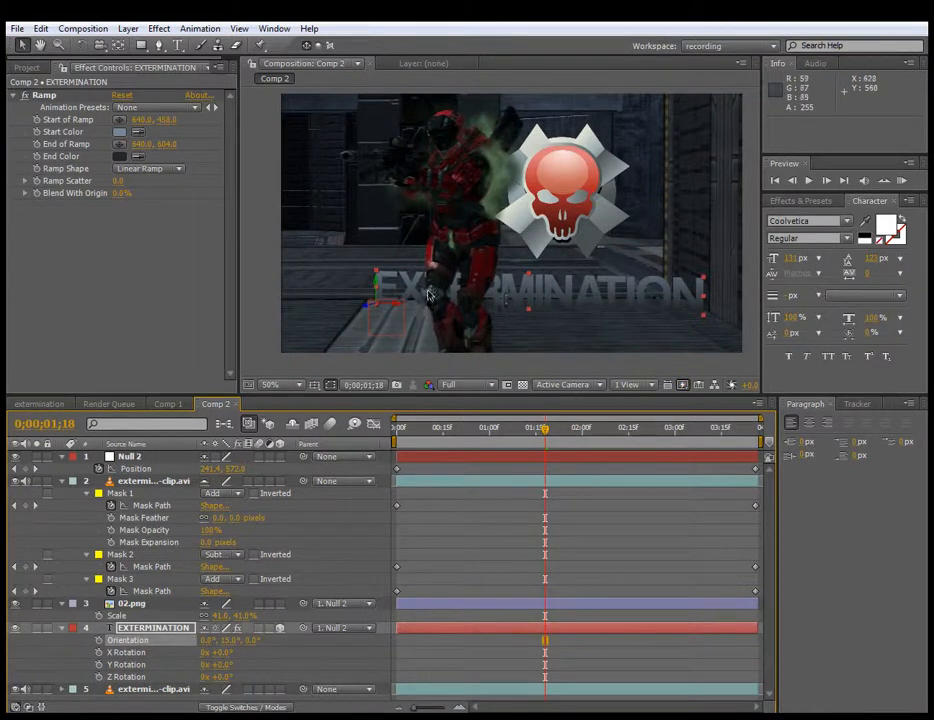
{"action": "left_click", "coordinate": [752, 369]}
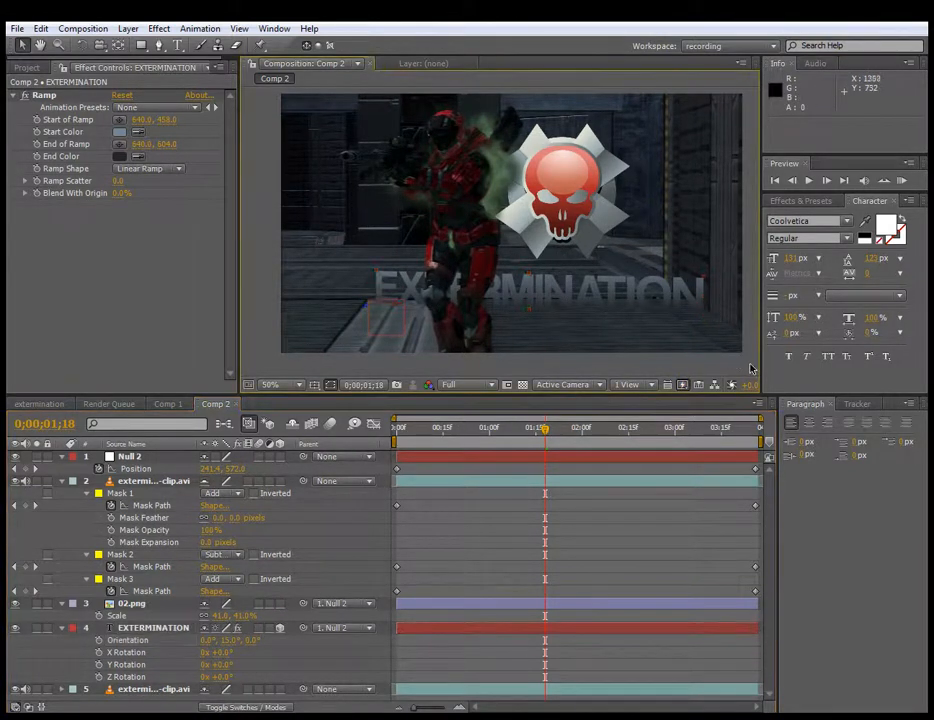
Step: Brighten the title ramp's start color to light blue A5CBED
{"action": "left_click", "coordinate": [121, 132]}
{"action": "mouse_move", "coordinate": [150, 150]}
{"action": "left_mouse_down"}
{"action": "mouse_move", "coordinate": [103, 93]}
{"action": "mouse_move", "coordinate": [29, 90]}
{"action": "mouse_move", "coordinate": [50, 83]}
{"action": "mouse_move", "coordinate": [61, 53]}
{"action": "mouse_move", "coordinate": [81, 46]}
{"action": "mouse_move", "coordinate": [73, 42]}
{"action": "mouse_move", "coordinate": [76, 49]}
{"action": "left_mouse_up"}
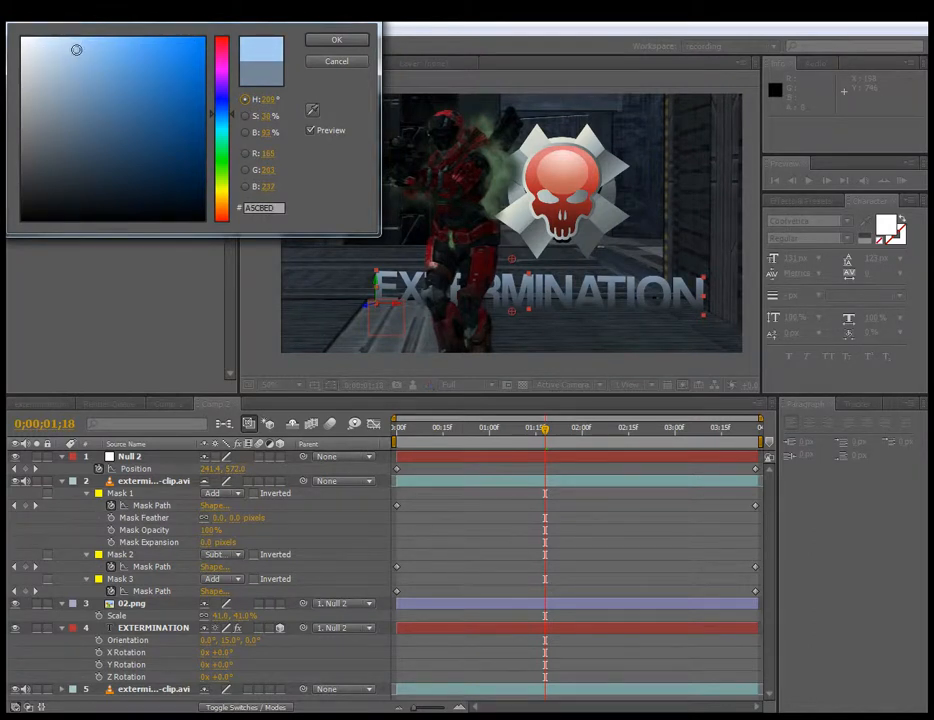
{"action": "left_click", "coordinate": [325, 42]}
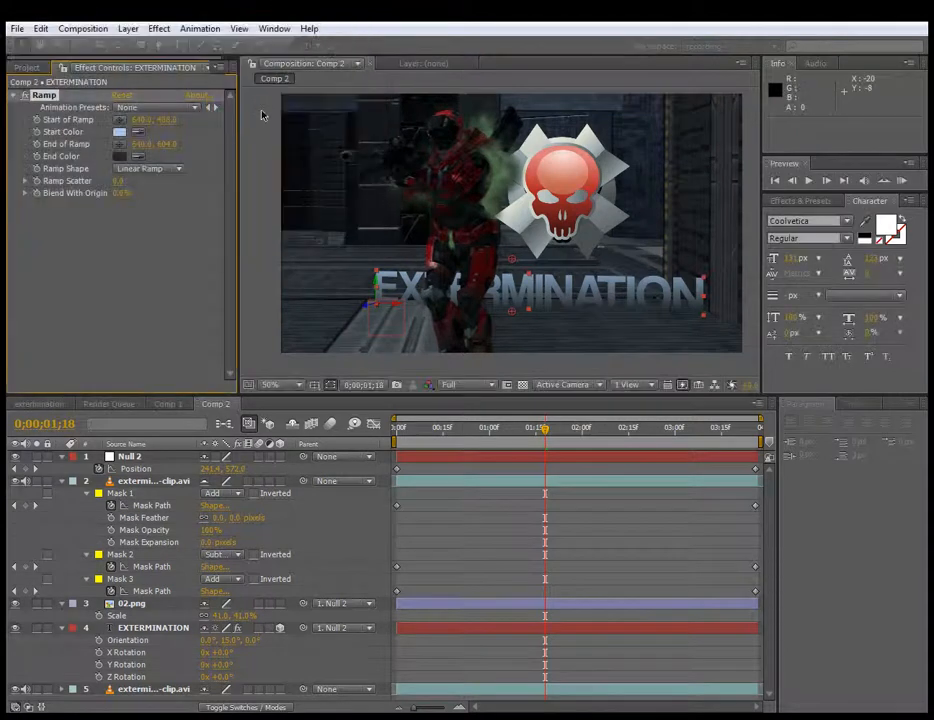
{"action": "left_click", "coordinate": [752, 350]}
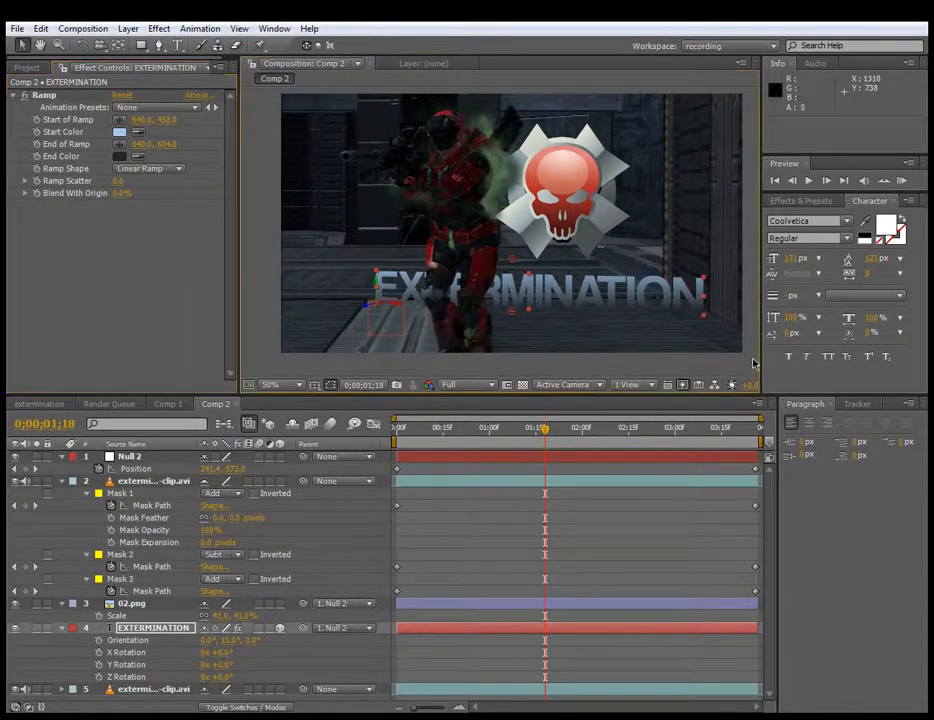
Step: Hide the Null 2 layer and duplicate the EXTERMINATION text layer
{"action": "left_click", "coordinate": [62, 627]}
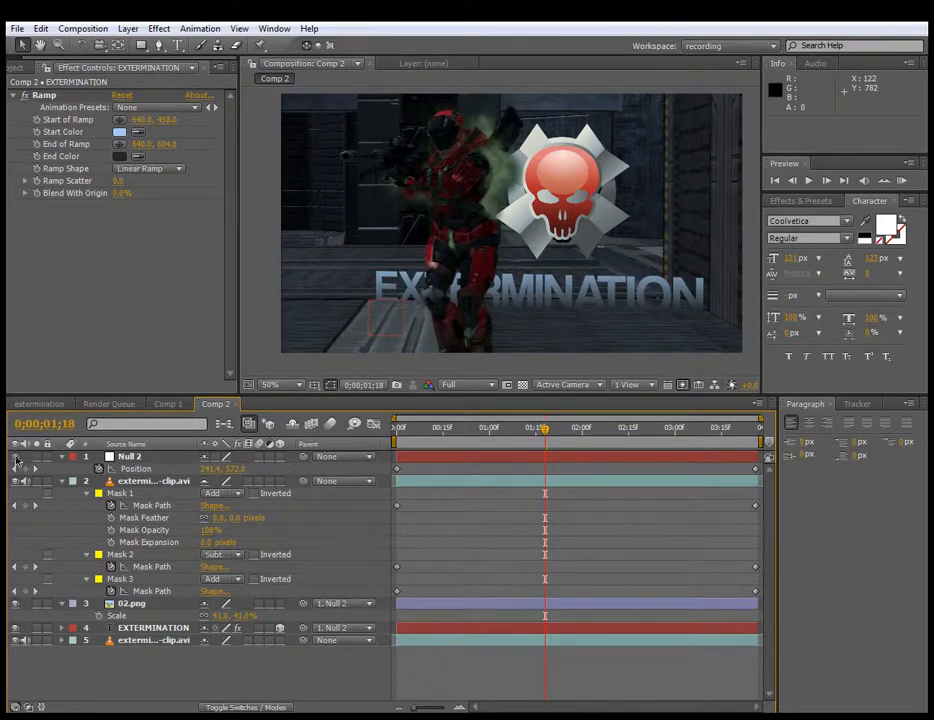
{"action": "left_click", "coordinate": [150, 629]}
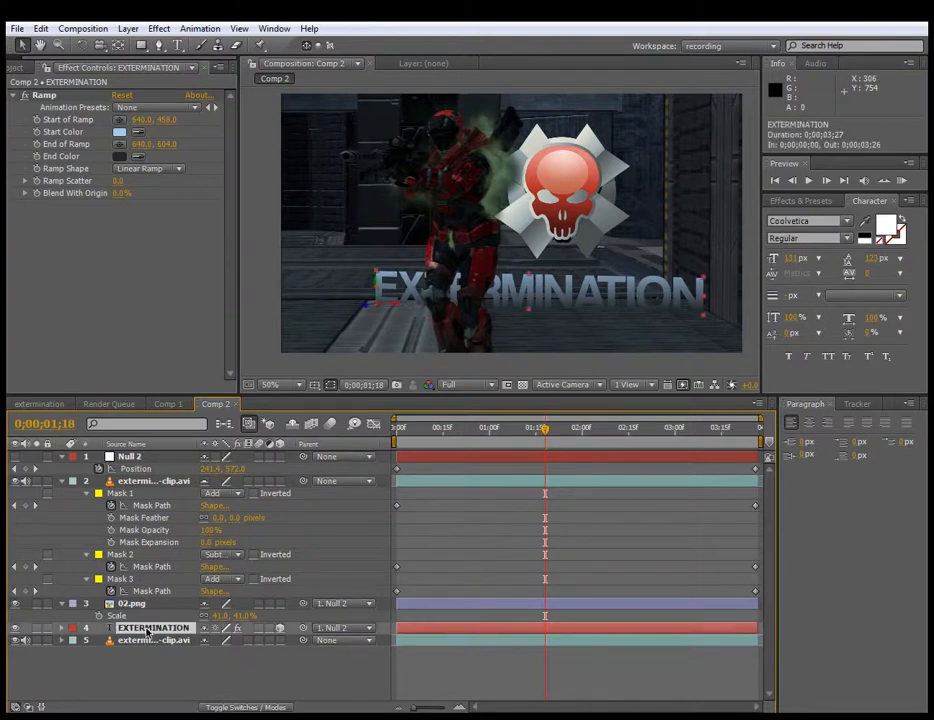
{"action": "key", "text": "ctrl+d"}
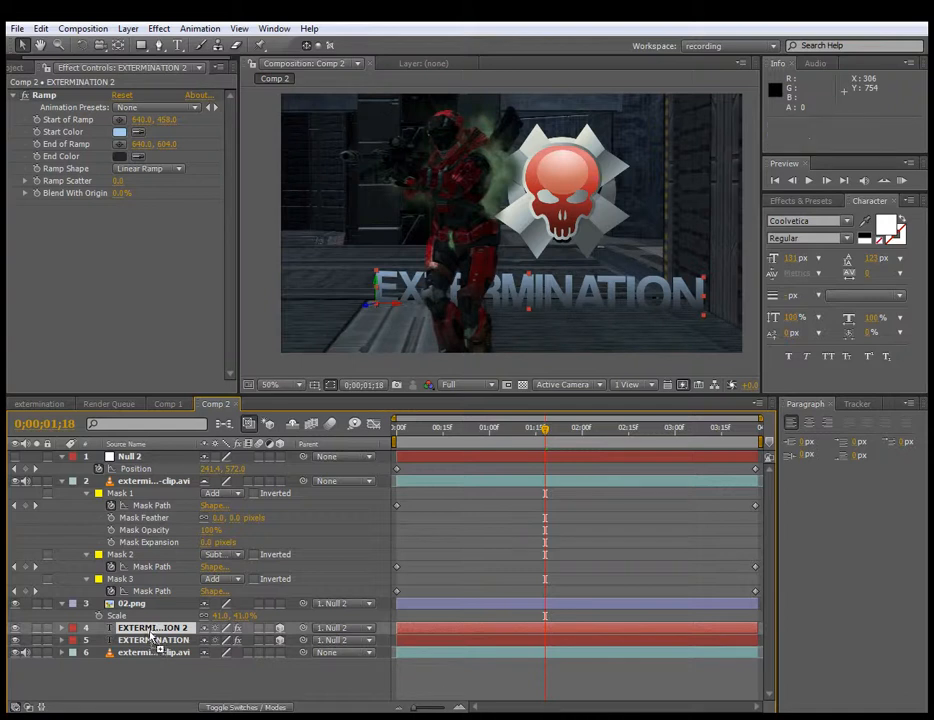
Step: Remove the Ramp effect from the duplicated title and set its fill color to black
{"action": "left_click", "coordinate": [58, 93]}
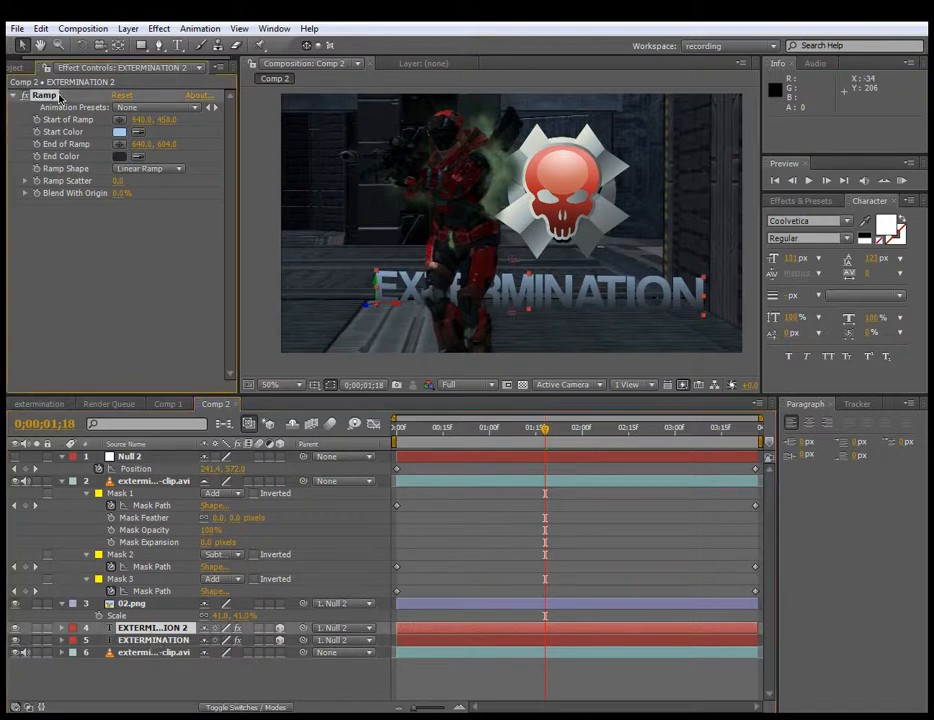
{"action": "key", "text": "Delete"}
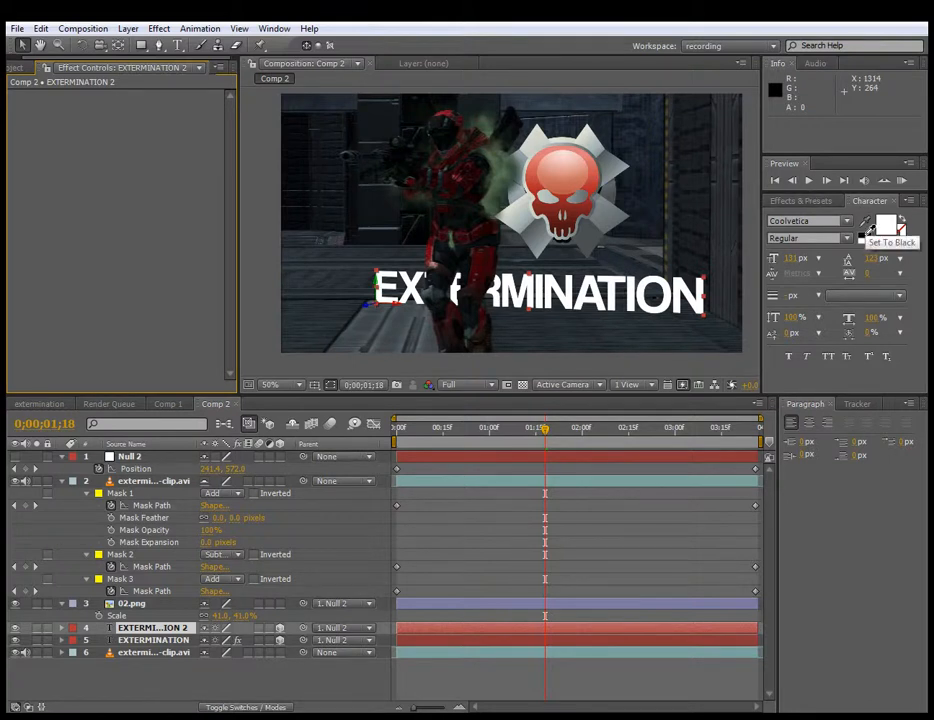
{"action": "left_click", "coordinate": [869, 229]}
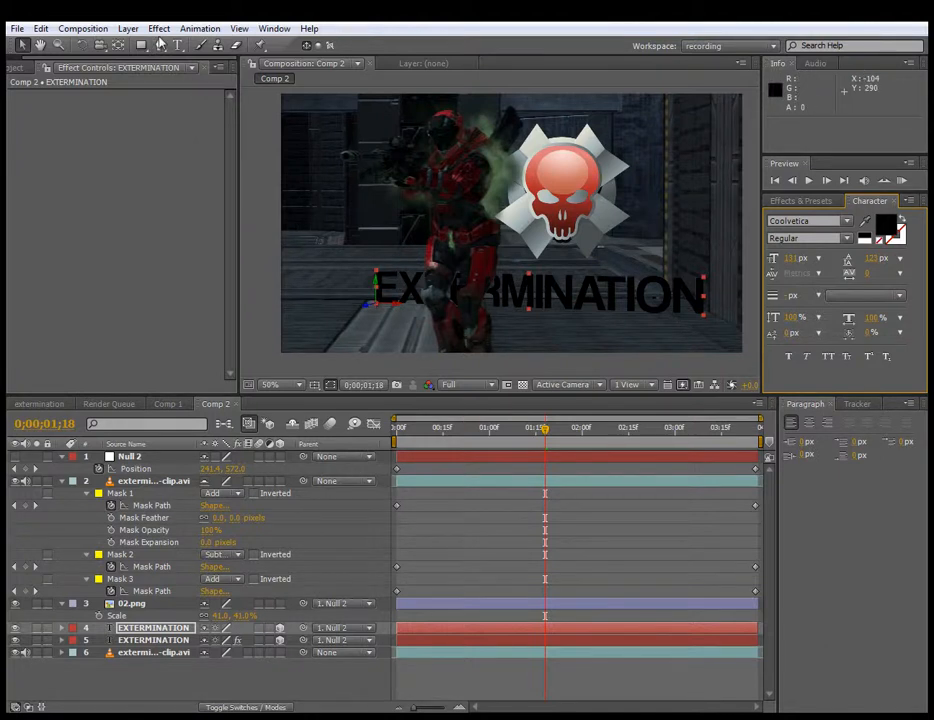
Step: Apply a Lens Blur effect to the black duplicate of the title, with an iris radius of 15
{"action": "left_click", "coordinate": [161, 32]}
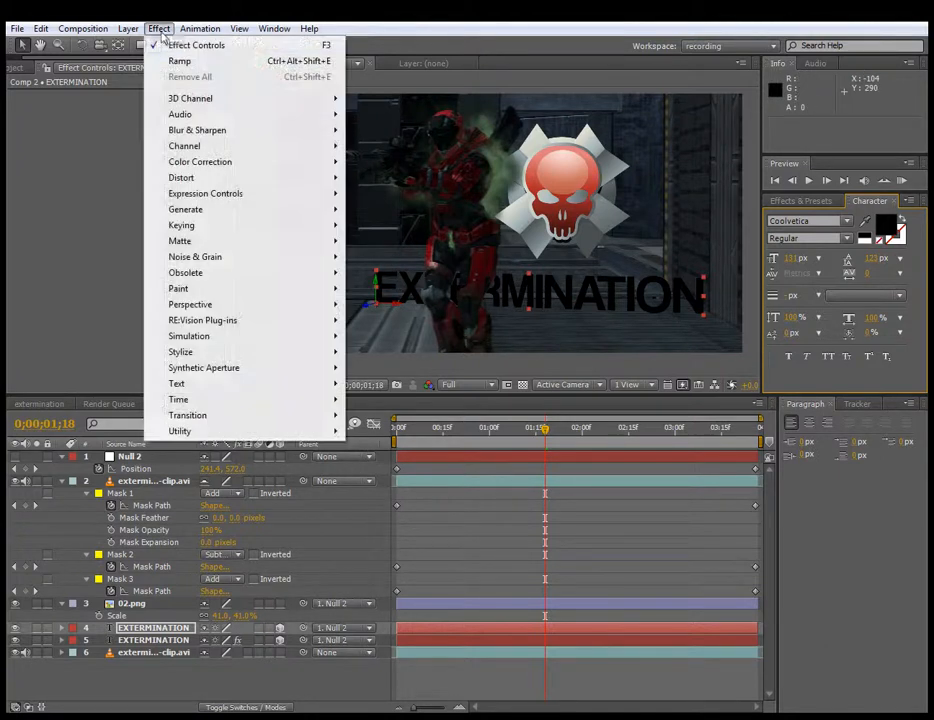
{"action": "mouse_move", "coordinate": [248, 133]}
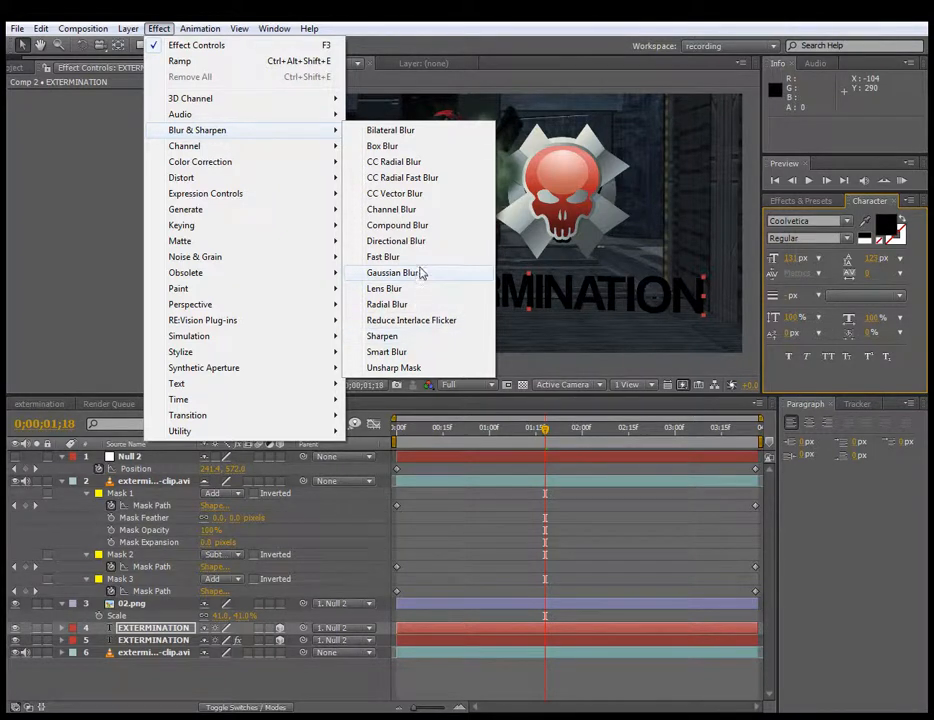
{"action": "left_click", "coordinate": [385, 289]}
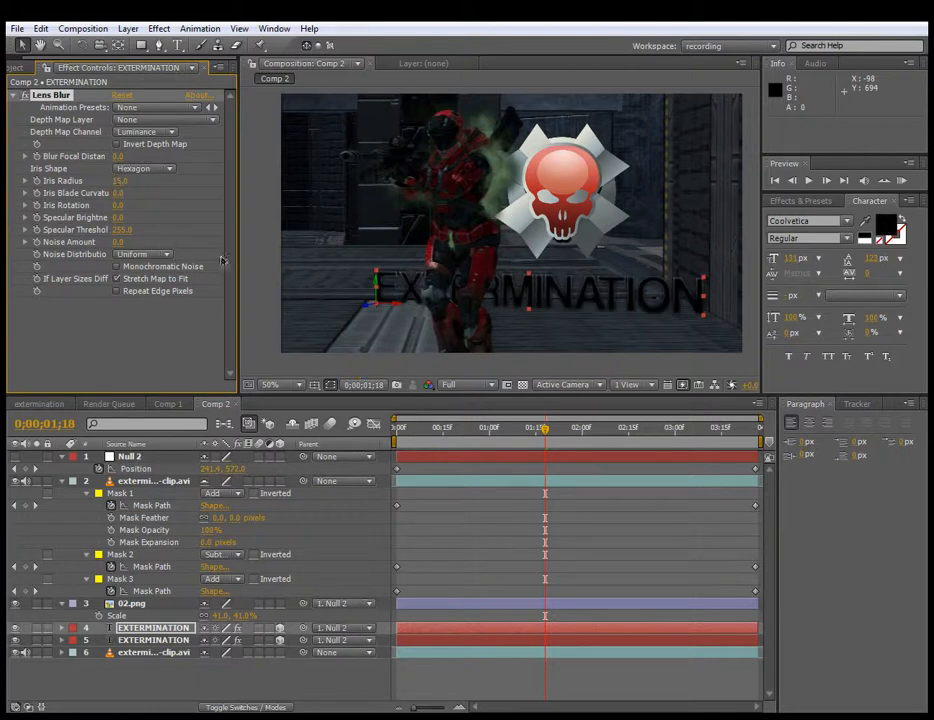
{"action": "key", "text": "ctrl+z"}
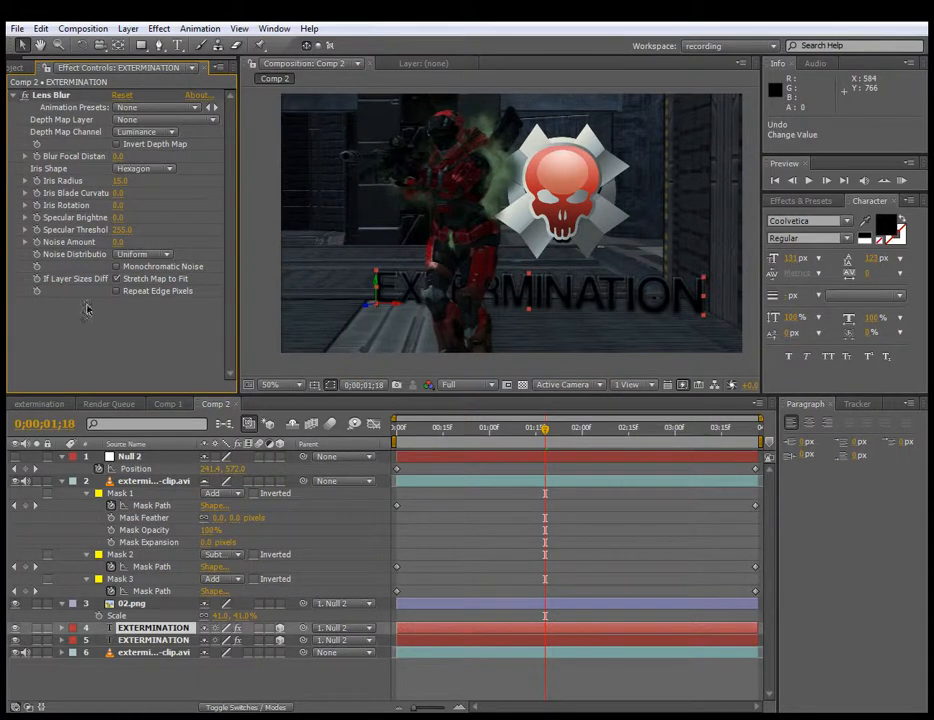
Step: Rotate the blurred black title in 3D to an orientation of about 279°, 2°, 15° to lay it down as a floor shadow
{"action": "left_click", "coordinate": [81, 45]}
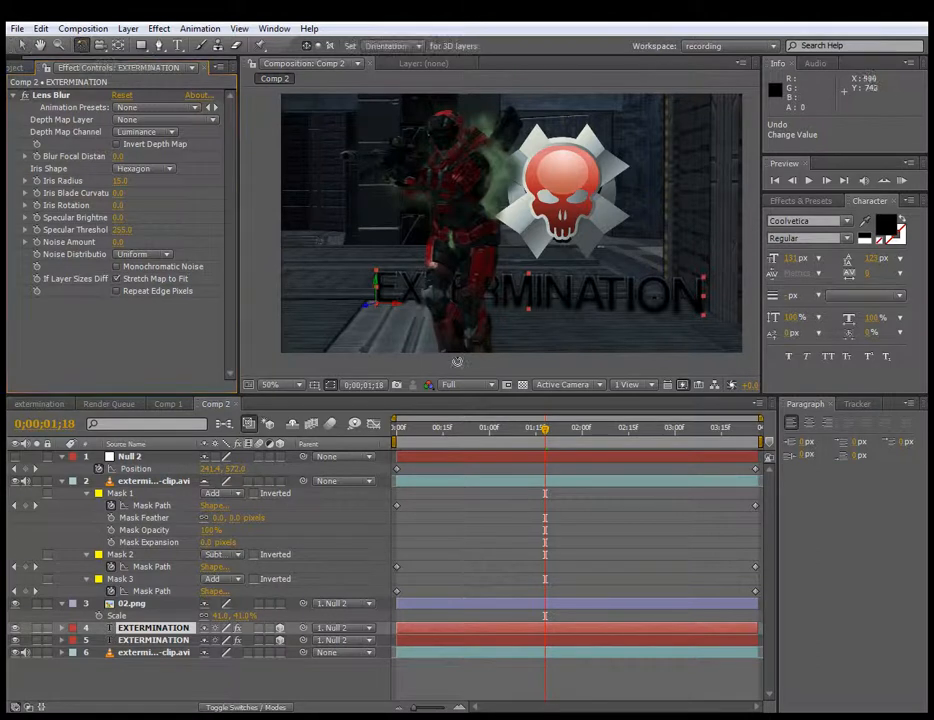
{"action": "left_click_drag", "start_coordinate": [388, 302], "coordinate": [422, 276]}
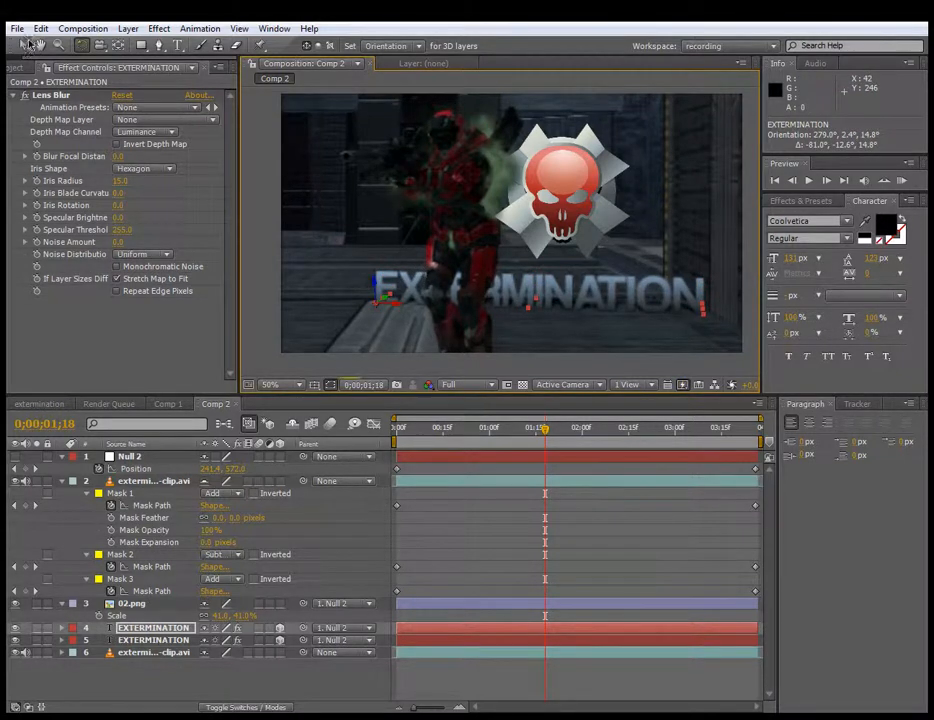
{"action": "key", "text": "v"}
{"action": "left_click", "coordinate": [260, 248]}
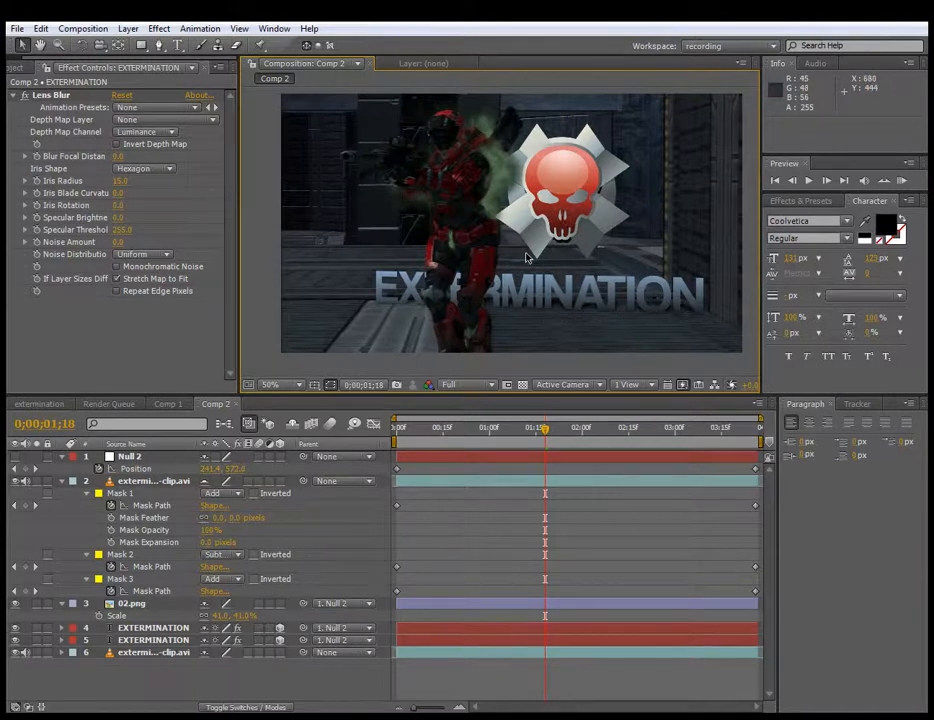
Step: Add a Curves effect to the 02.png skull logo, pull down its shadows and slightly lower the white point
{"action": "left_click", "coordinate": [570, 200]}
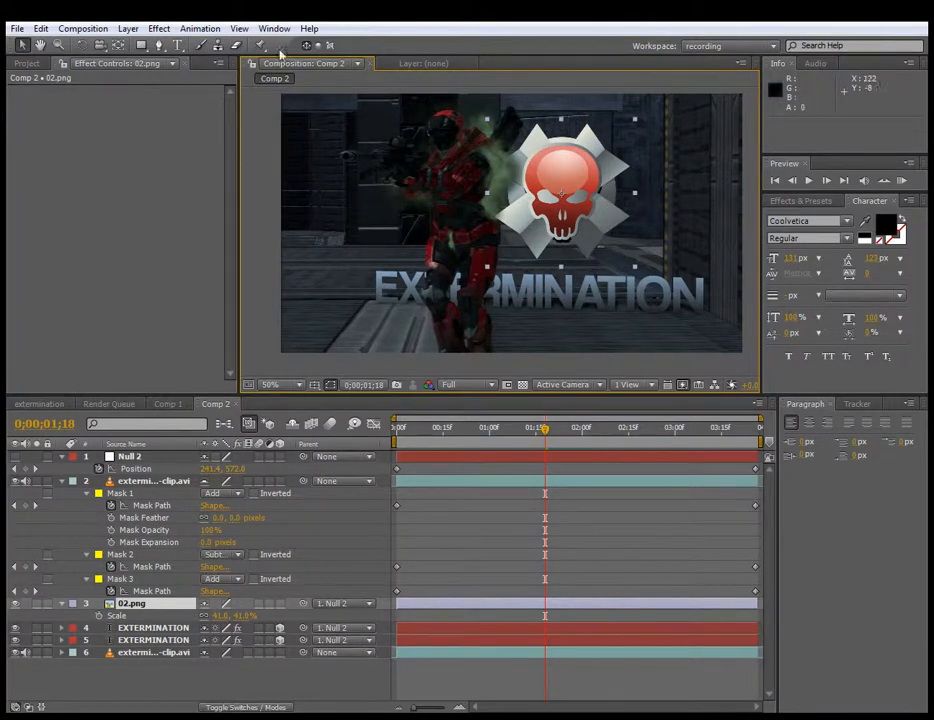
{"action": "left_click", "coordinate": [158, 29]}
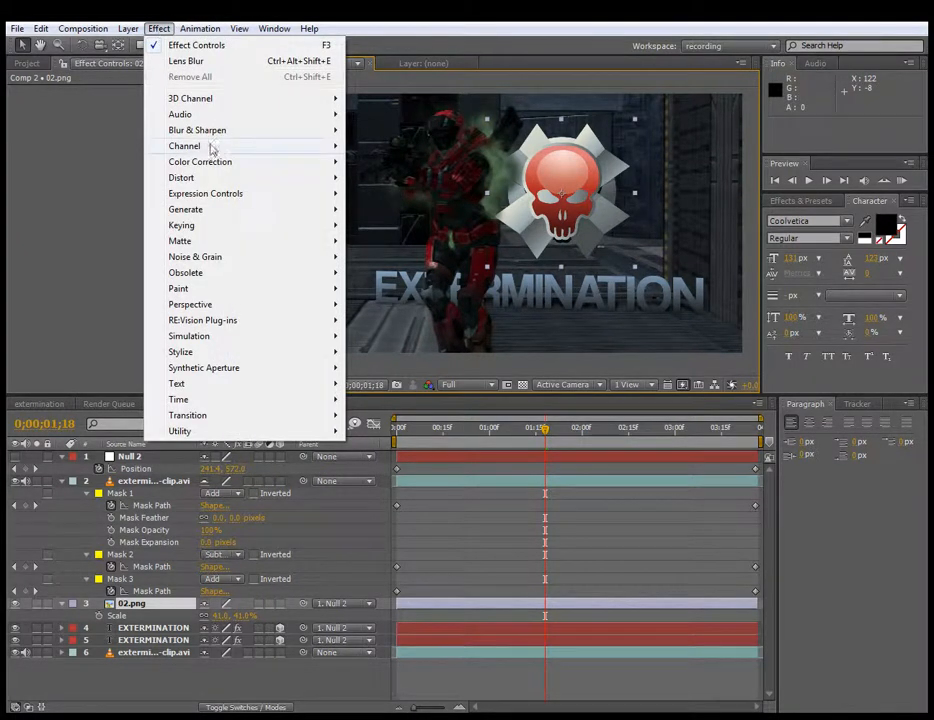
{"action": "mouse_move", "coordinate": [228, 166]}
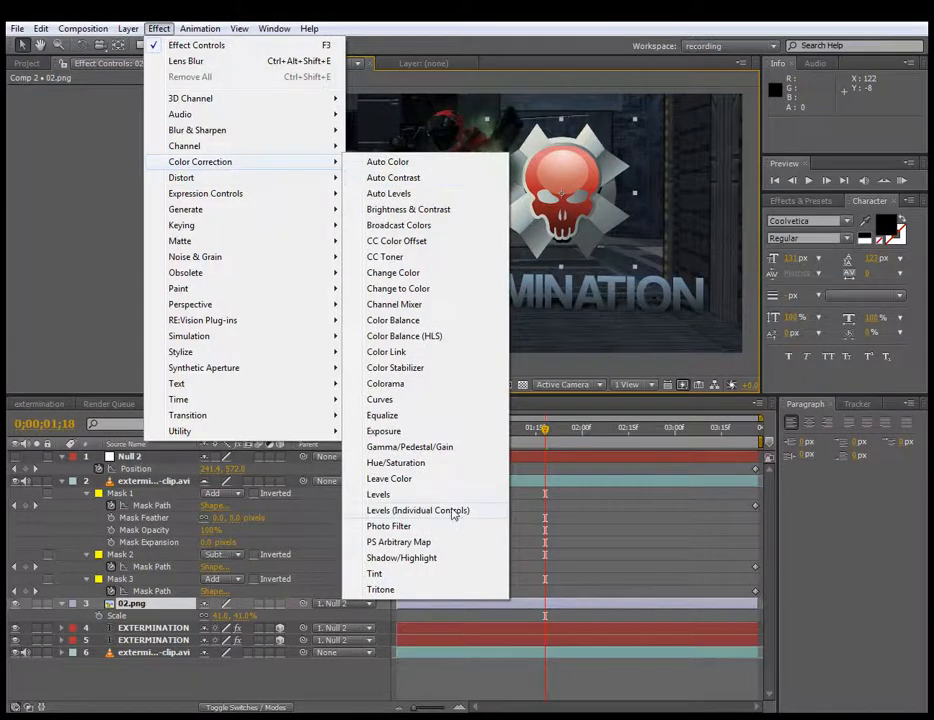
{"action": "left_click", "coordinate": [382, 400]}
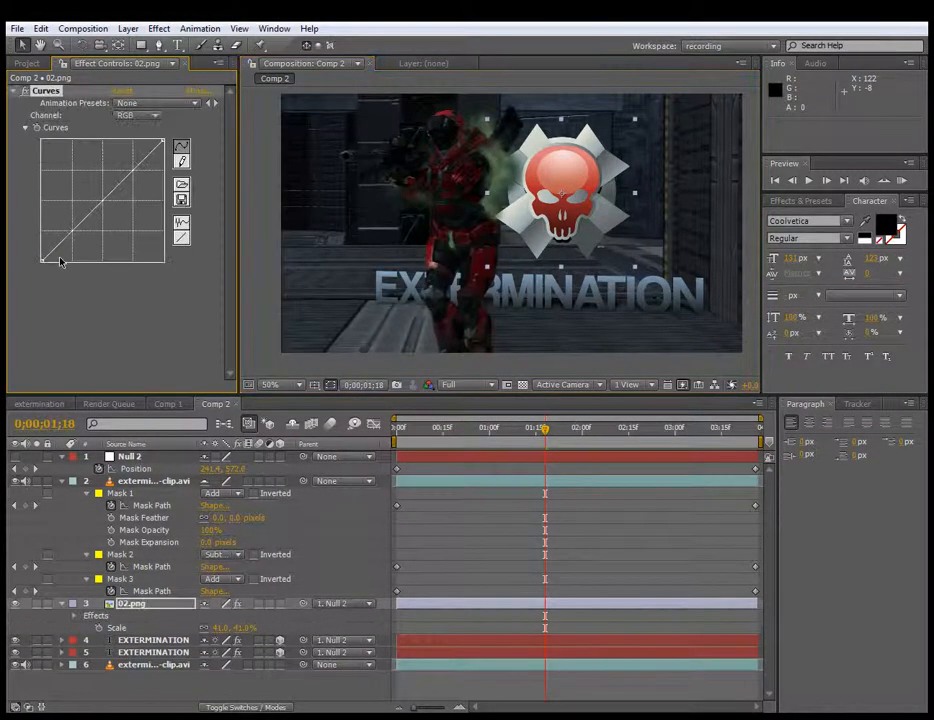
{"action": "left_click_drag", "start_coordinate": [71, 231], "coordinate": [83, 251]}
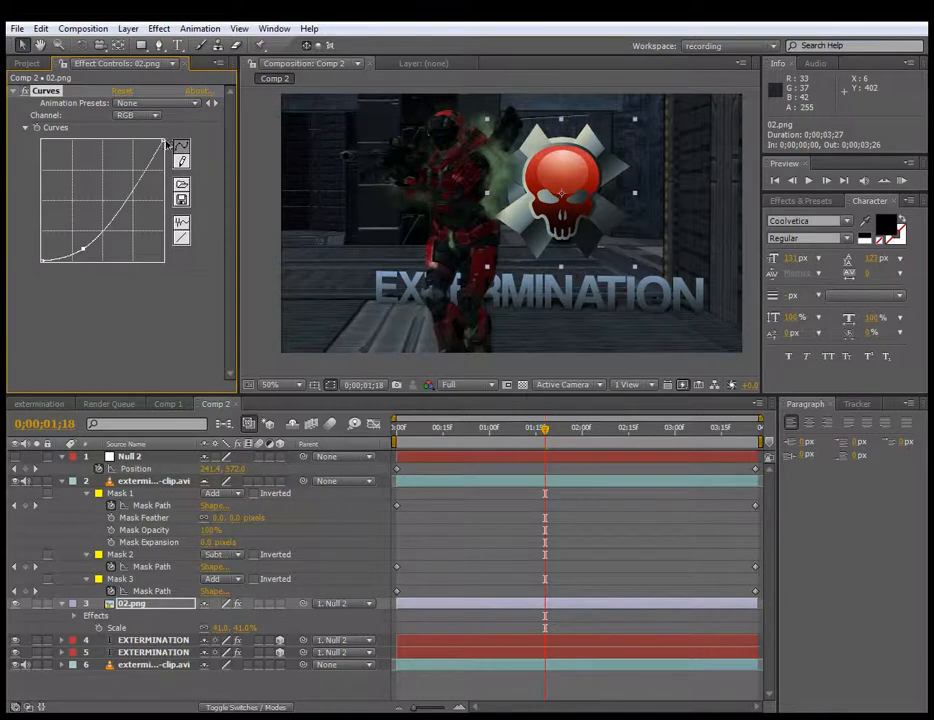
{"action": "left_click_drag", "start_coordinate": [163, 141], "coordinate": [166, 157]}
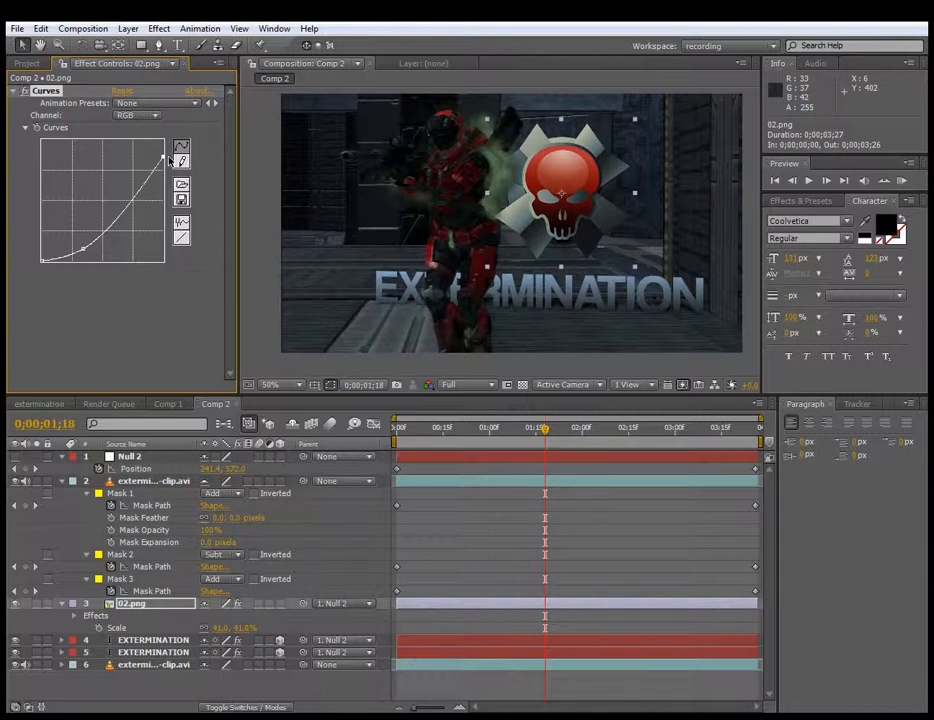
{"action": "left_click_drag", "start_coordinate": [163, 157], "coordinate": [170, 148]}
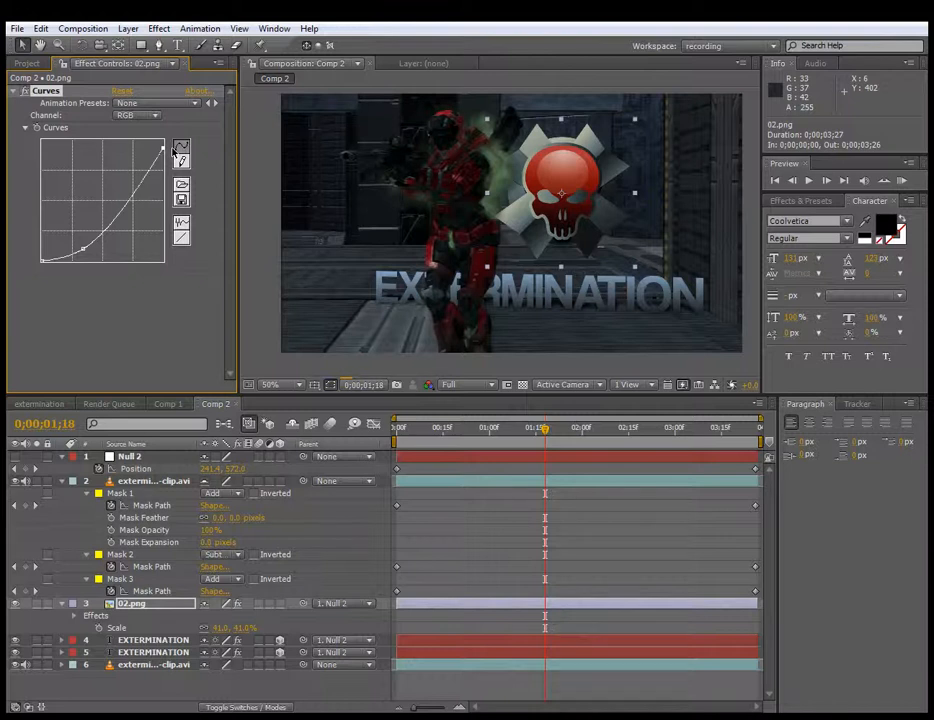
Step: Shape the logo's RGB curve into a soft S by raising the upper midtones and fine-tuning the shadow point
{"action": "left_click_drag", "start_coordinate": [140, 188], "coordinate": [132, 173]}
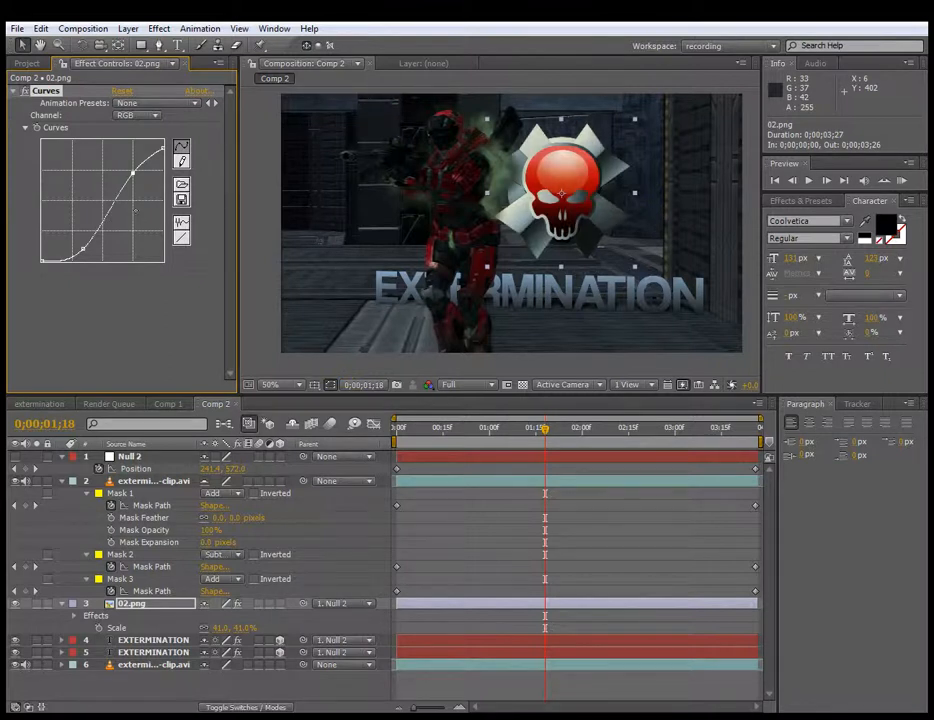
{"action": "left_click_drag", "start_coordinate": [133, 173], "coordinate": [136, 176]}
{"action": "left_click", "coordinate": [84, 249]}
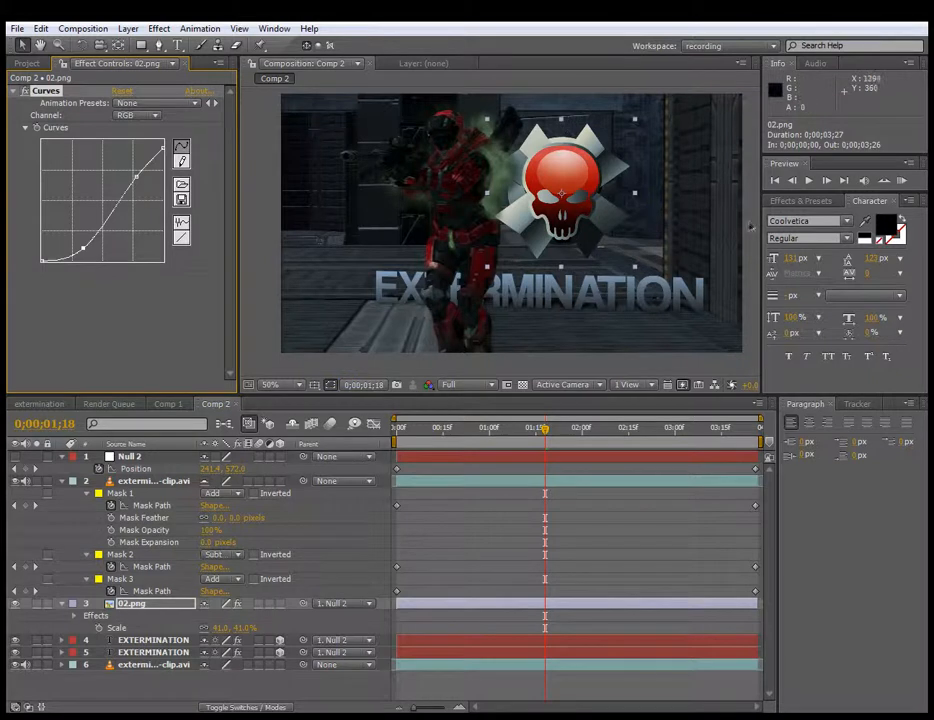
{"action": "left_click_drag", "start_coordinate": [83, 249], "coordinate": [81, 245]}
{"action": "left_click_drag", "start_coordinate": [137, 178], "coordinate": [135, 175]}
{"action": "left_click_drag", "start_coordinate": [82, 246], "coordinate": [82, 243]}
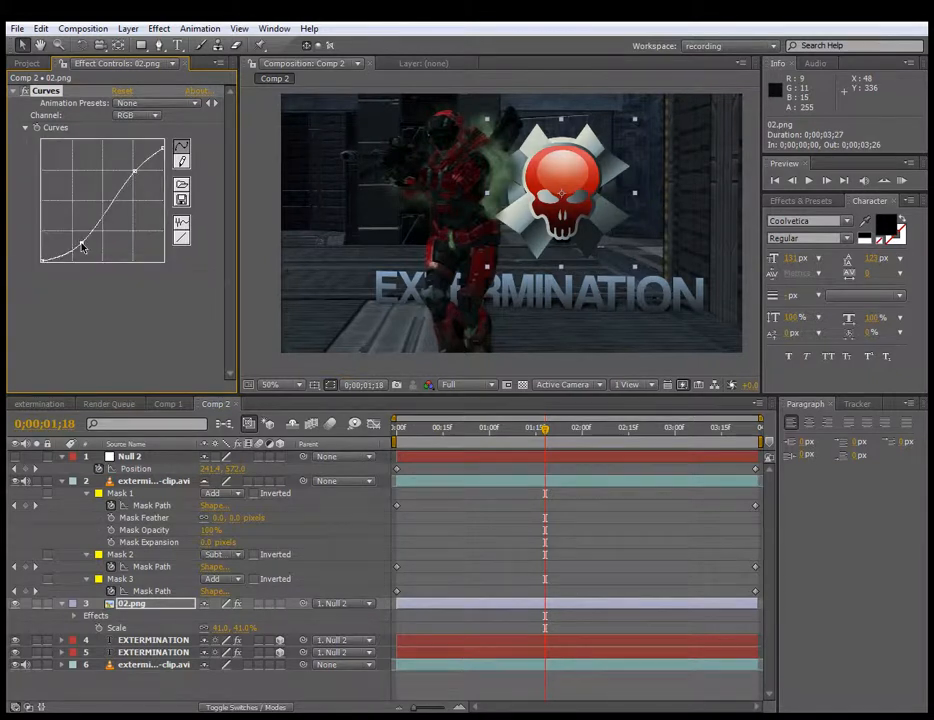
{"action": "left_click", "coordinate": [755, 201]}
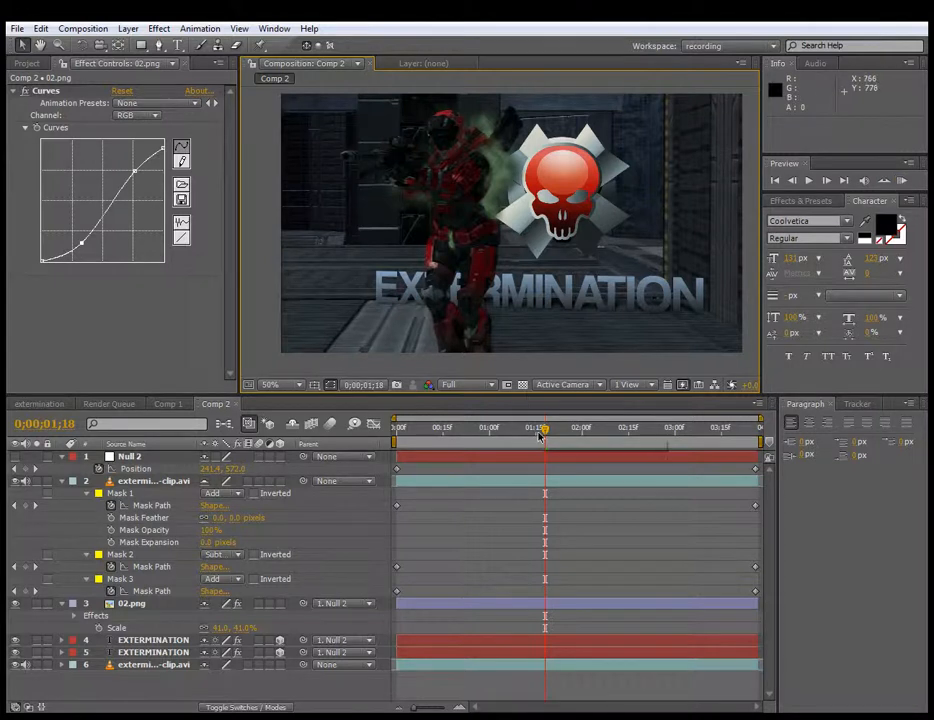
Step: Return to the first frame and select Mask 1 on the upper extermination-clip.avi layer around the character
{"action": "left_click_drag", "start_coordinate": [544, 428], "coordinate": [397, 428]}
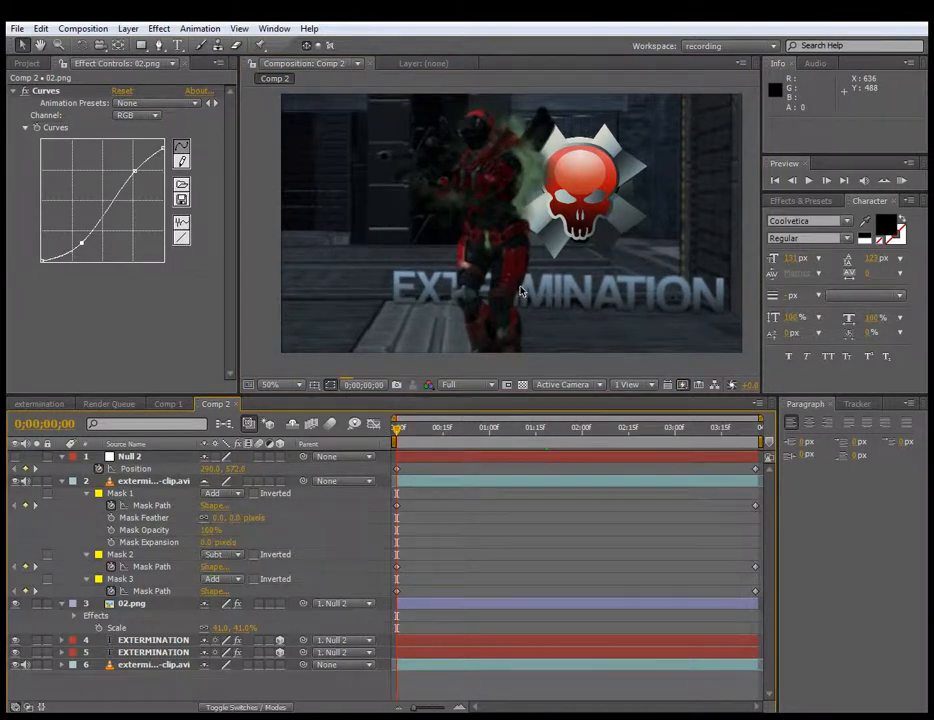
{"action": "scroll", "coordinate": [520, 290], "scroll_direction": "up", "scroll_amount": 1}
{"action": "scroll", "coordinate": [507, 248], "scroll_direction": "up", "scroll_amount": 1}
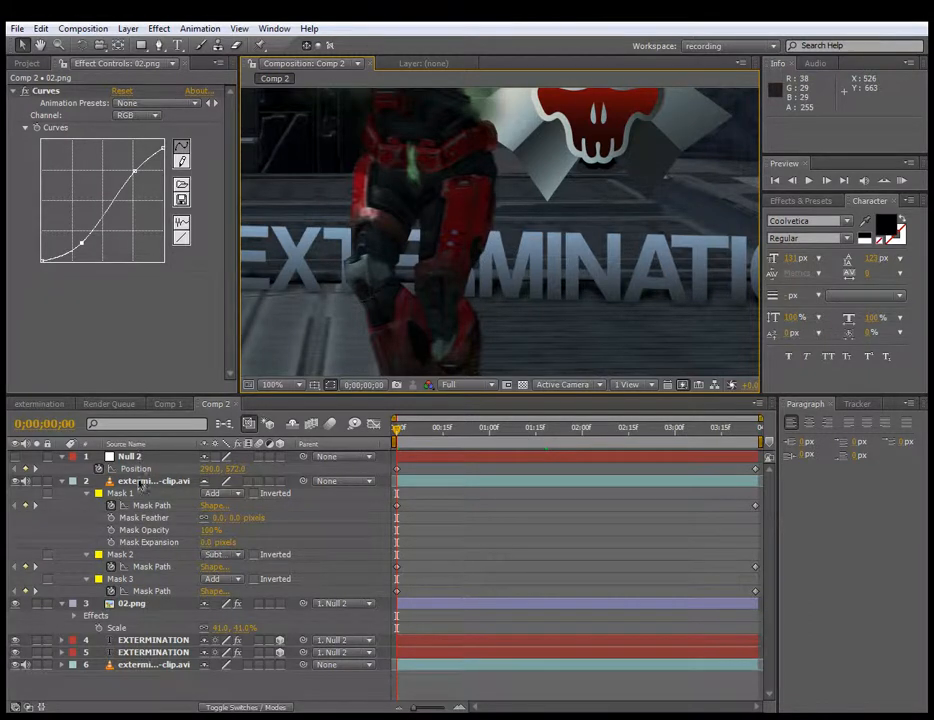
{"action": "left_click", "coordinate": [150, 481]}
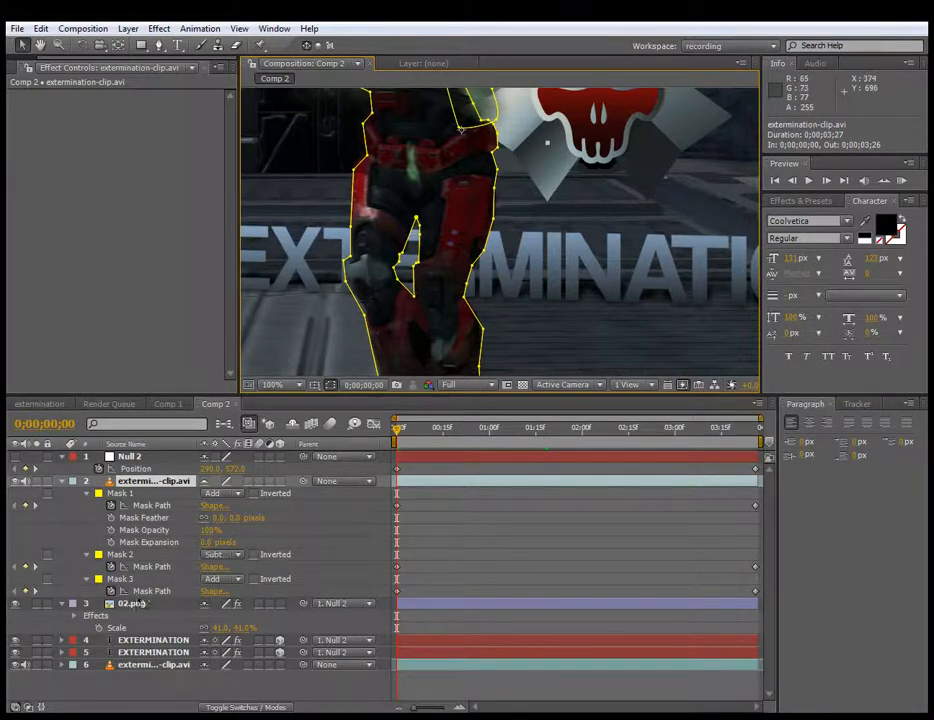
{"action": "left_click", "coordinate": [120, 493]}
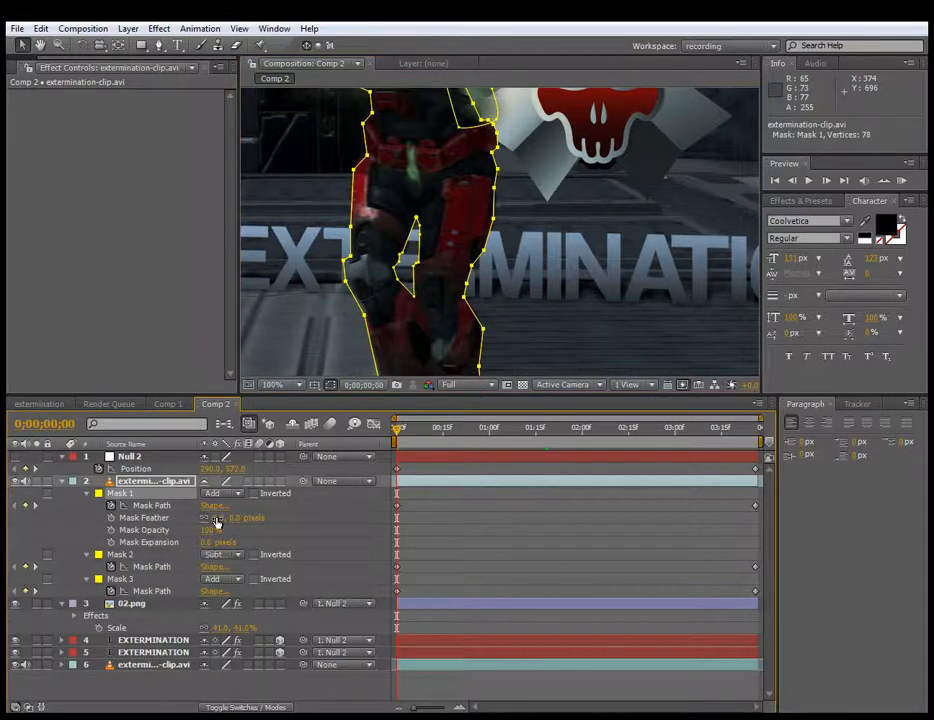
Step: Reveal the full properties of Mask 3 to check its feather, and inspect the mask outlines around the character
{"action": "left_click", "coordinate": [87, 555]}
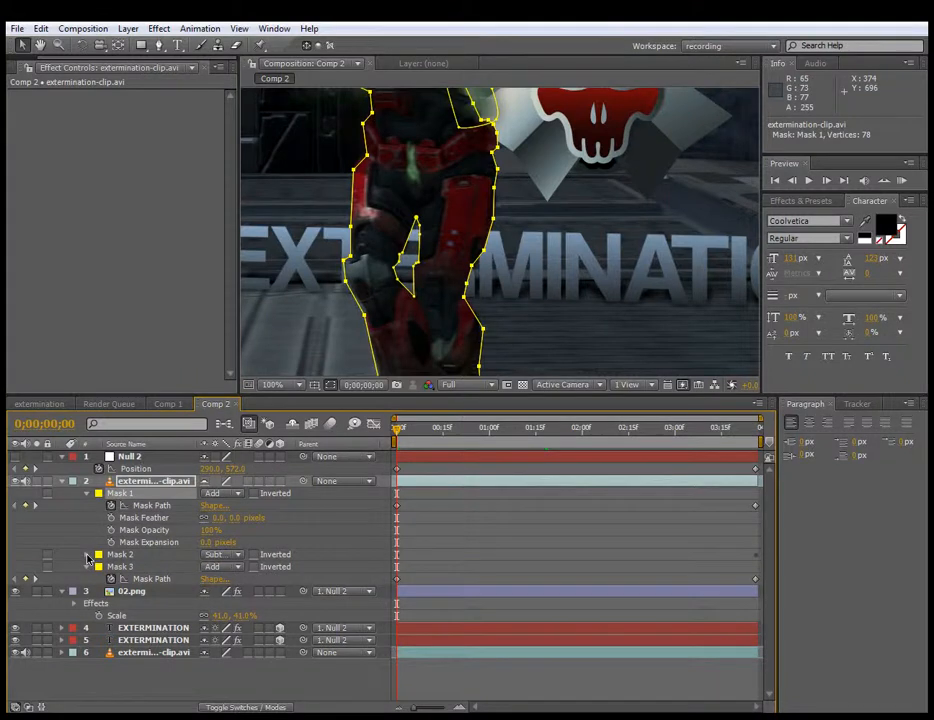
{"action": "left_click", "coordinate": [86, 555]}
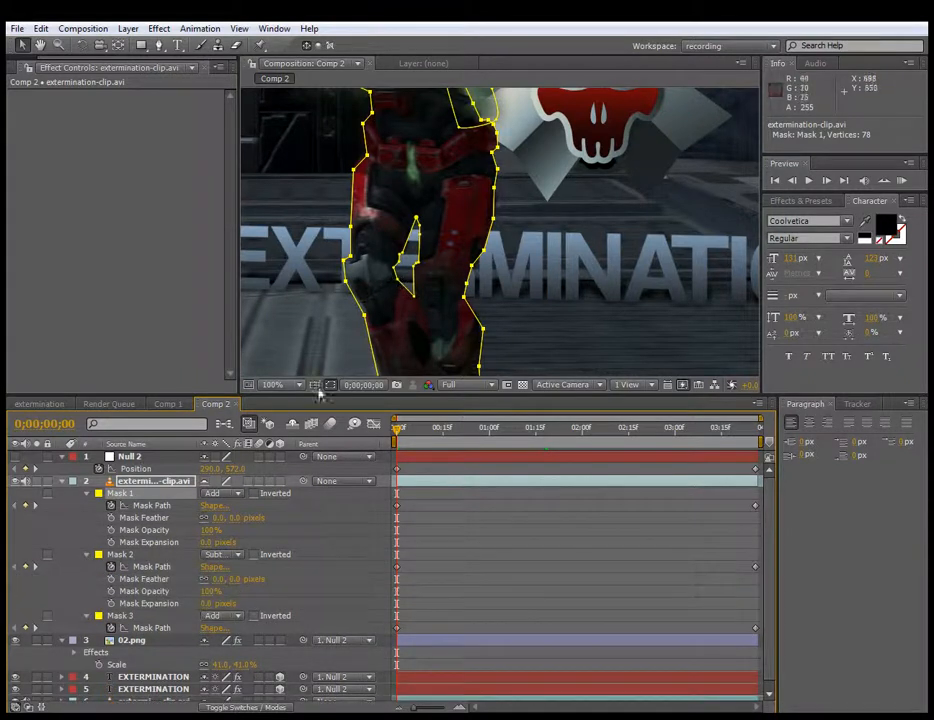
{"action": "left_click", "coordinate": [86, 555]}
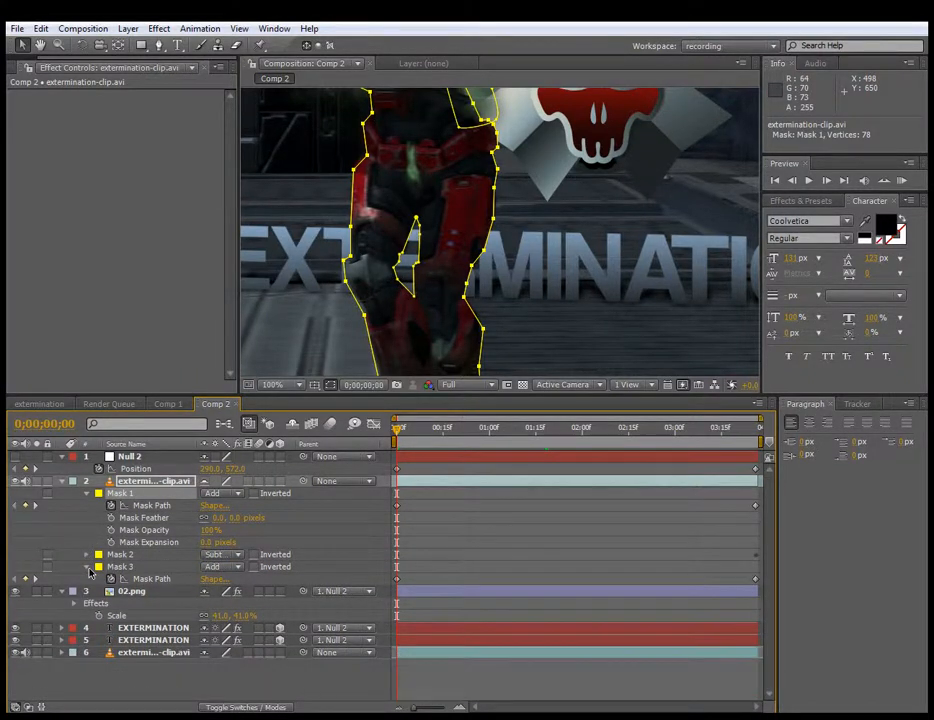
{"action": "left_click", "coordinate": [87, 567]}
{"action": "left_click", "coordinate": [87, 567]}
{"action": "left_click_drag", "start_coordinate": [461, 150], "coordinate": [437, 311]}
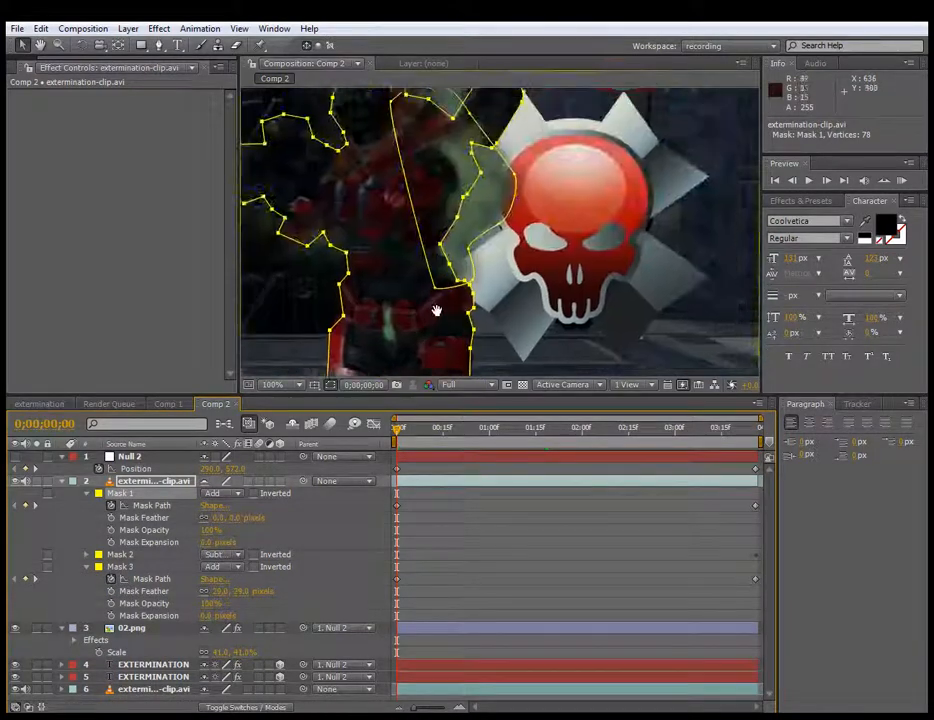
{"action": "left_click_drag", "start_coordinate": [463, 354], "coordinate": [461, 152]}
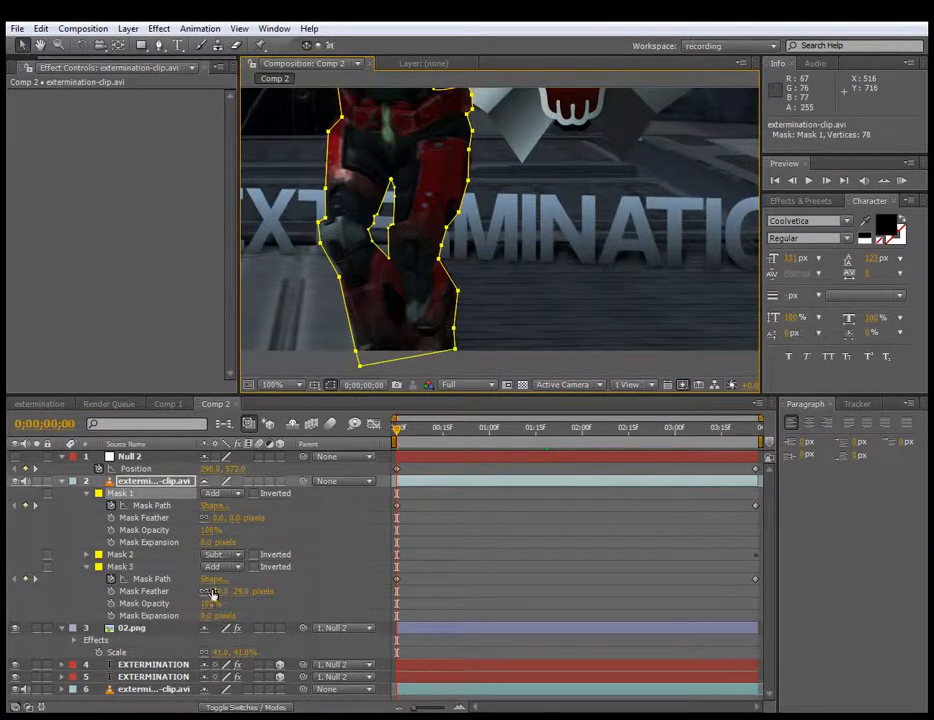
Step: Set Mask 1's feather to 1 pixel and check the character's edge against the title
{"action": "left_click", "coordinate": [217, 518]}
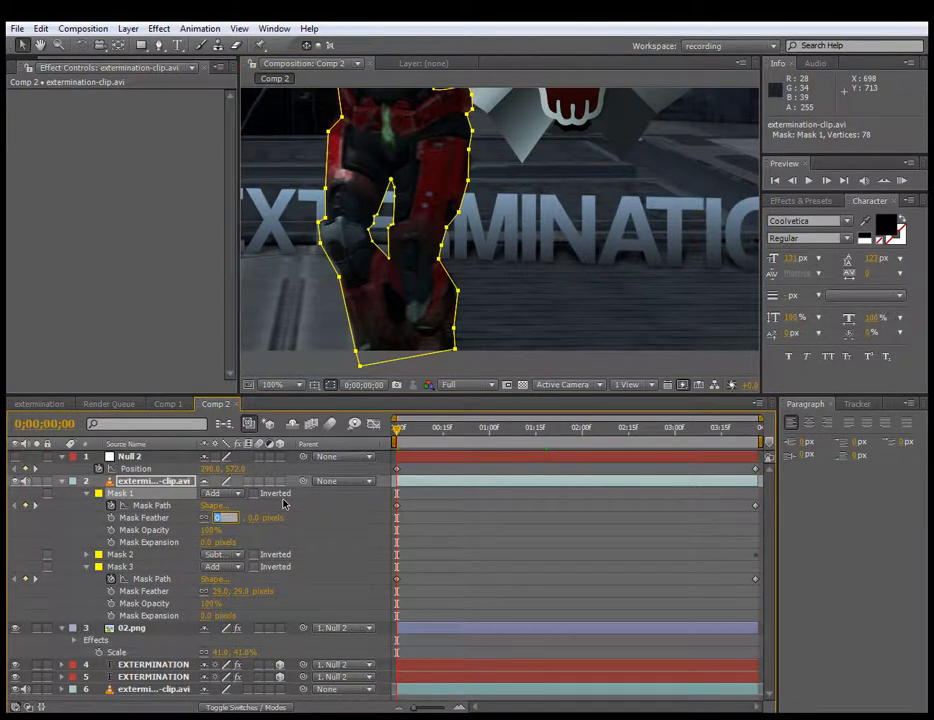
{"action": "type", "text": "1"}
{"action": "key", "text": "Return"}
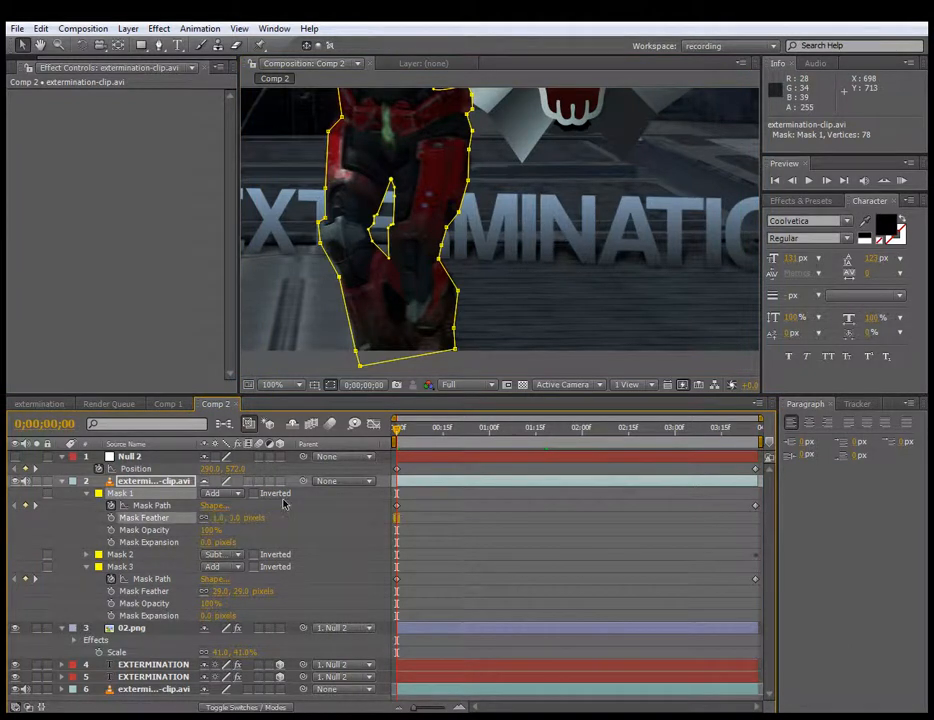
{"action": "left_click", "coordinate": [494, 369]}
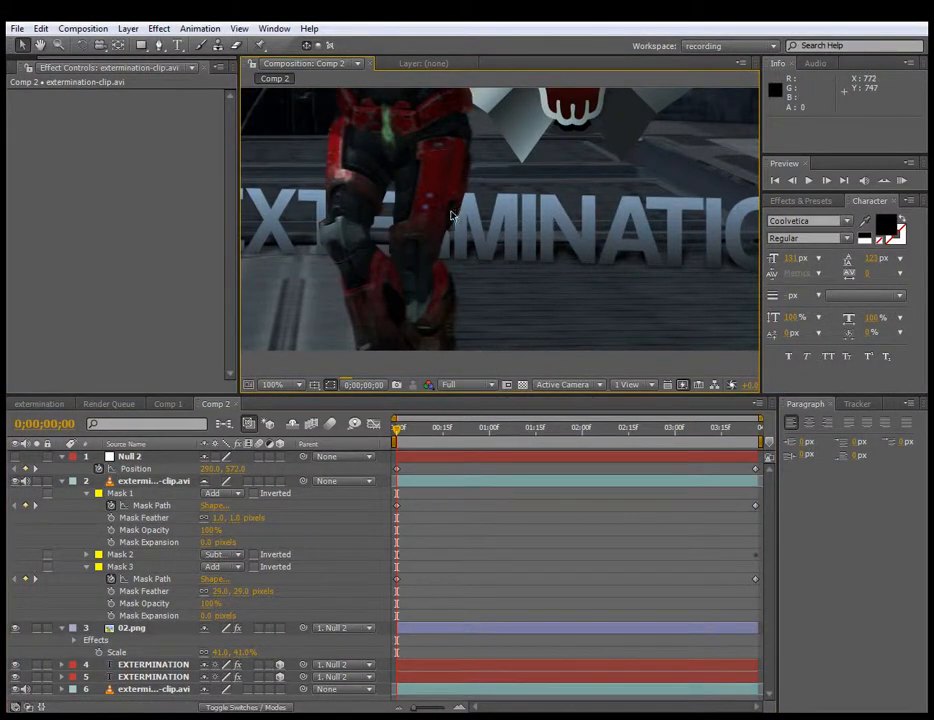
{"action": "scroll", "coordinate": [460, 214], "scroll_direction": "up", "scroll_amount": 2}
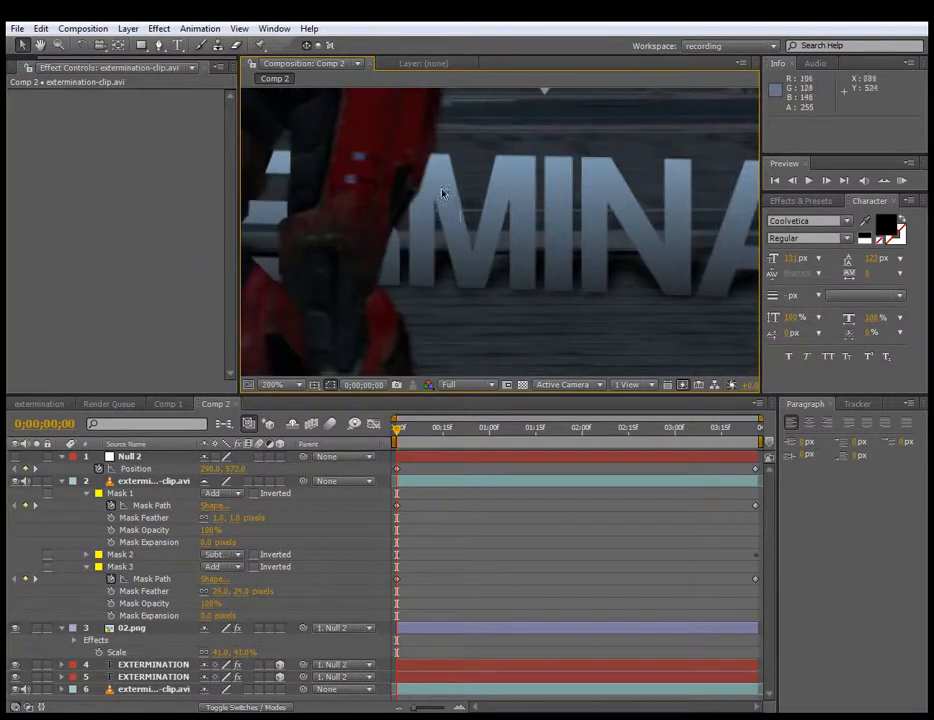
{"action": "left_click_drag", "start_coordinate": [505, 190], "coordinate": [558, 267]}
{"action": "scroll", "coordinate": [497, 247], "scroll_direction": "down", "scroll_amount": 1}
{"action": "scroll", "coordinate": [497, 247], "scroll_direction": "down", "scroll_amount": 1}
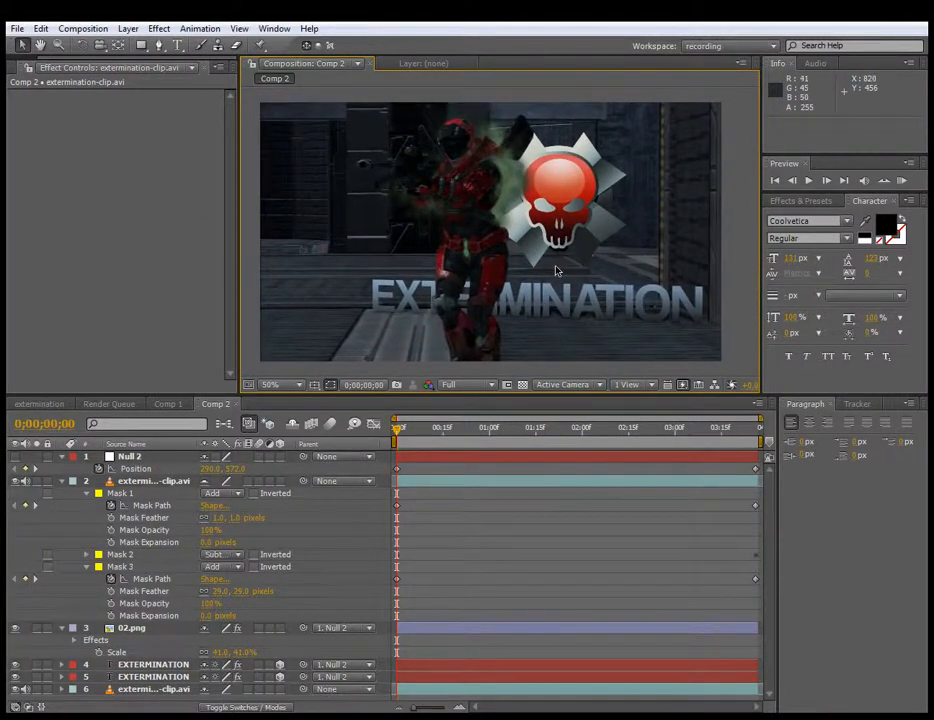